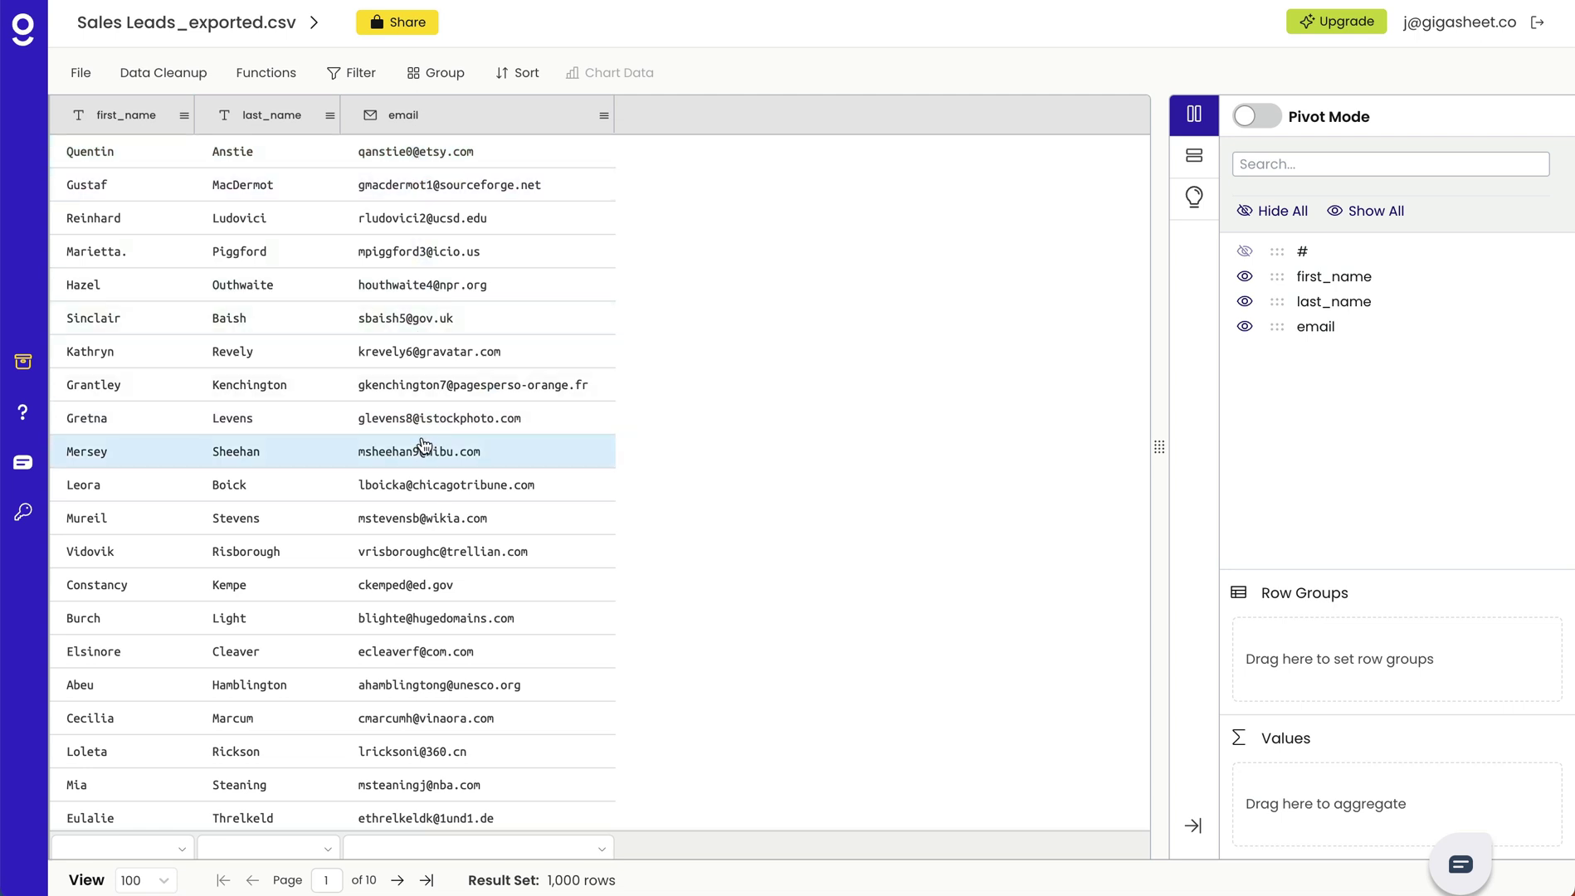
- Split the email column at the "@" separator
left_click(265, 75)
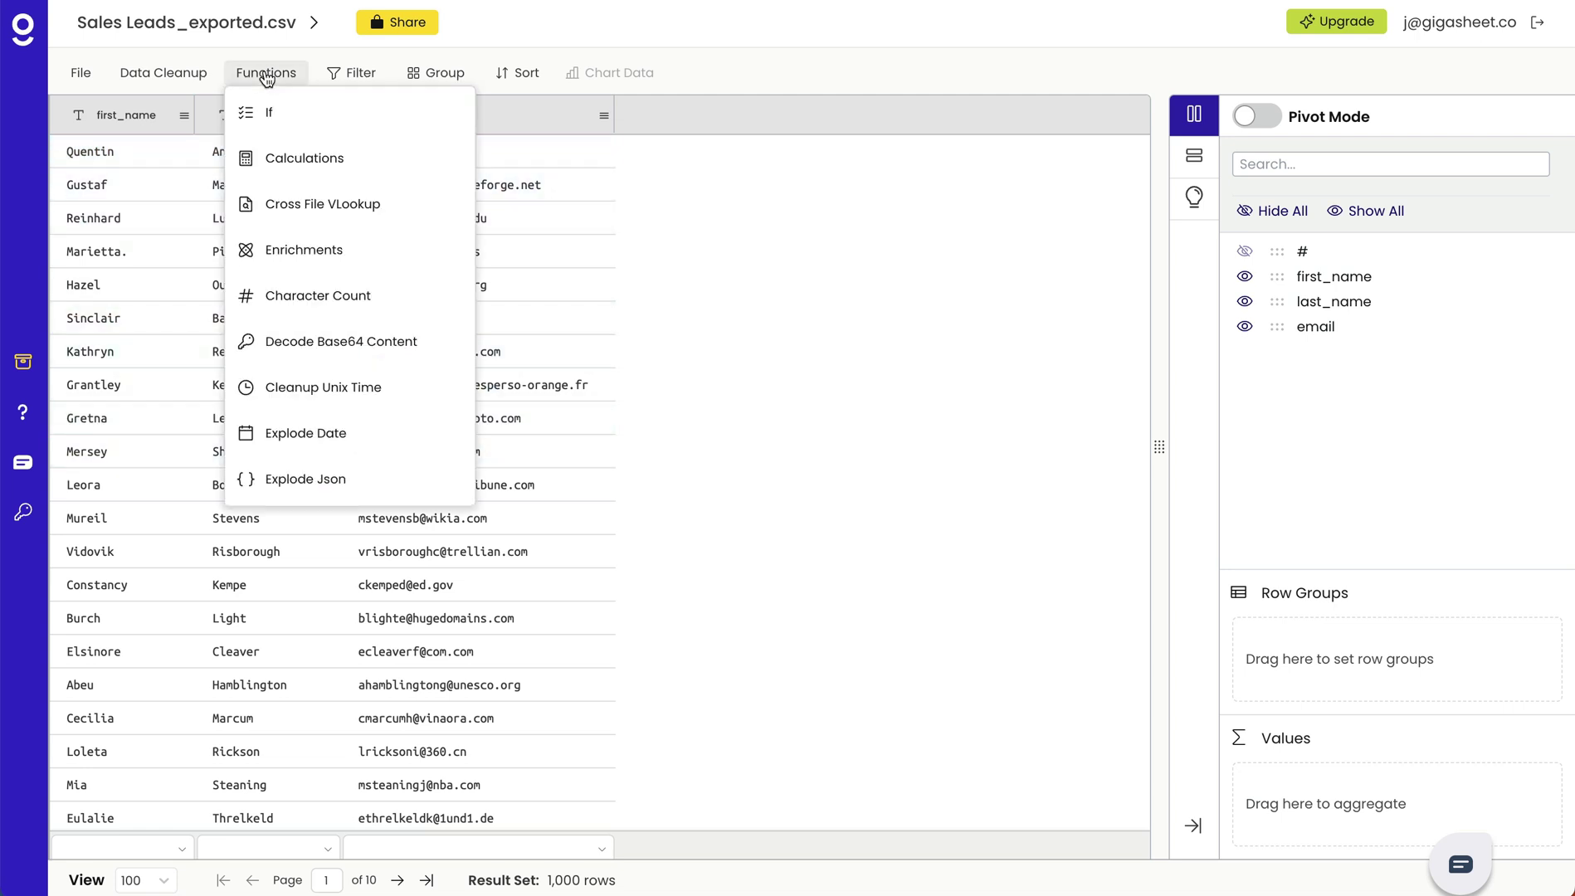
left_click(181, 74)
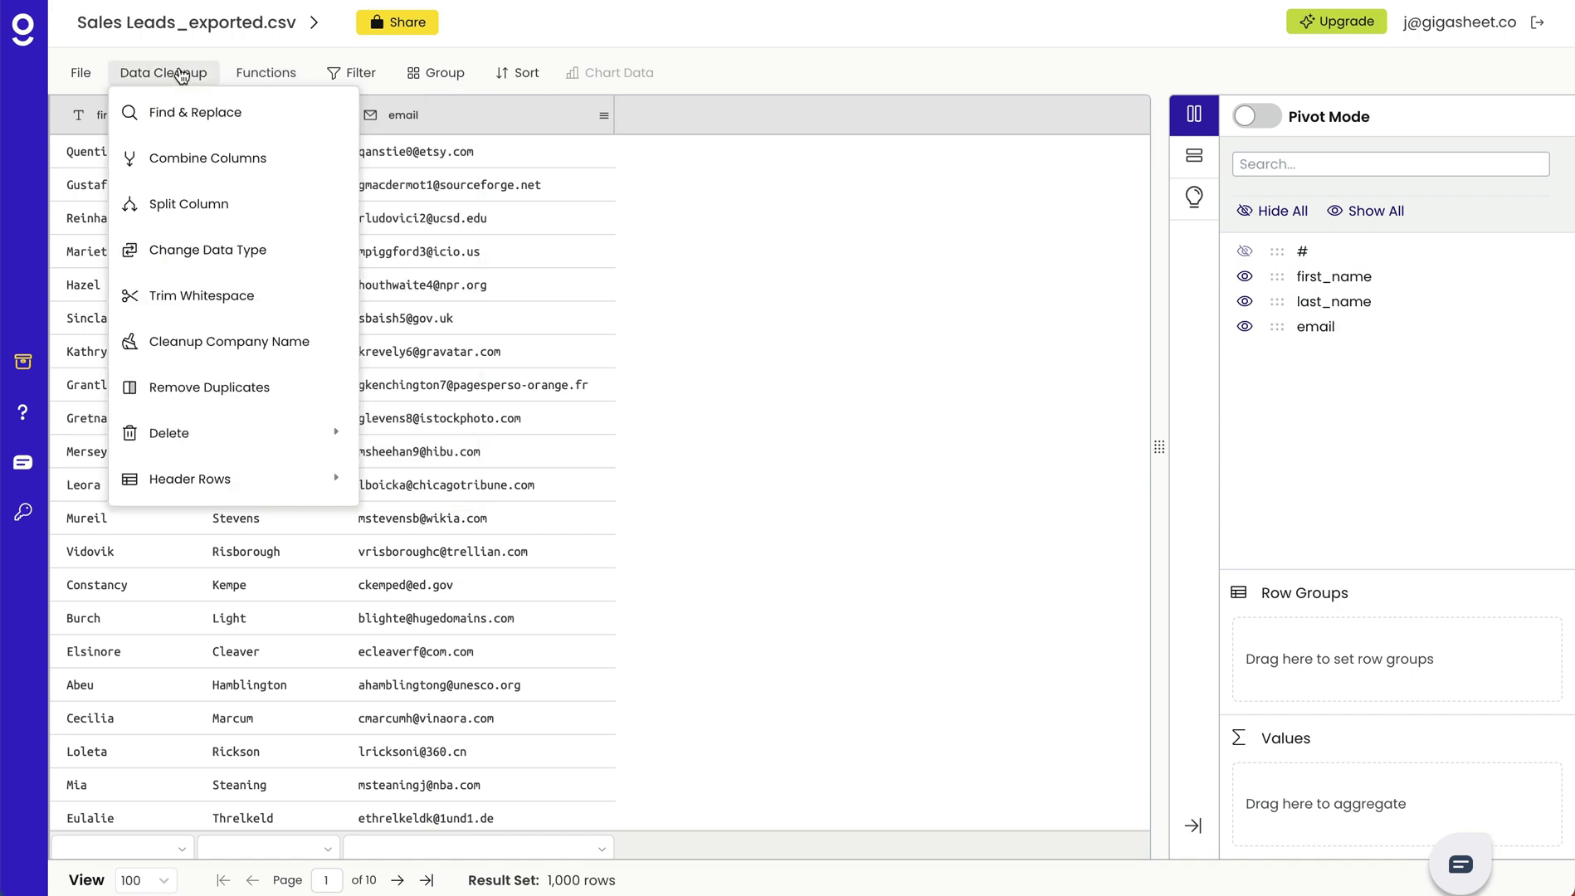
left_click(193, 204)
left_click(751, 391)
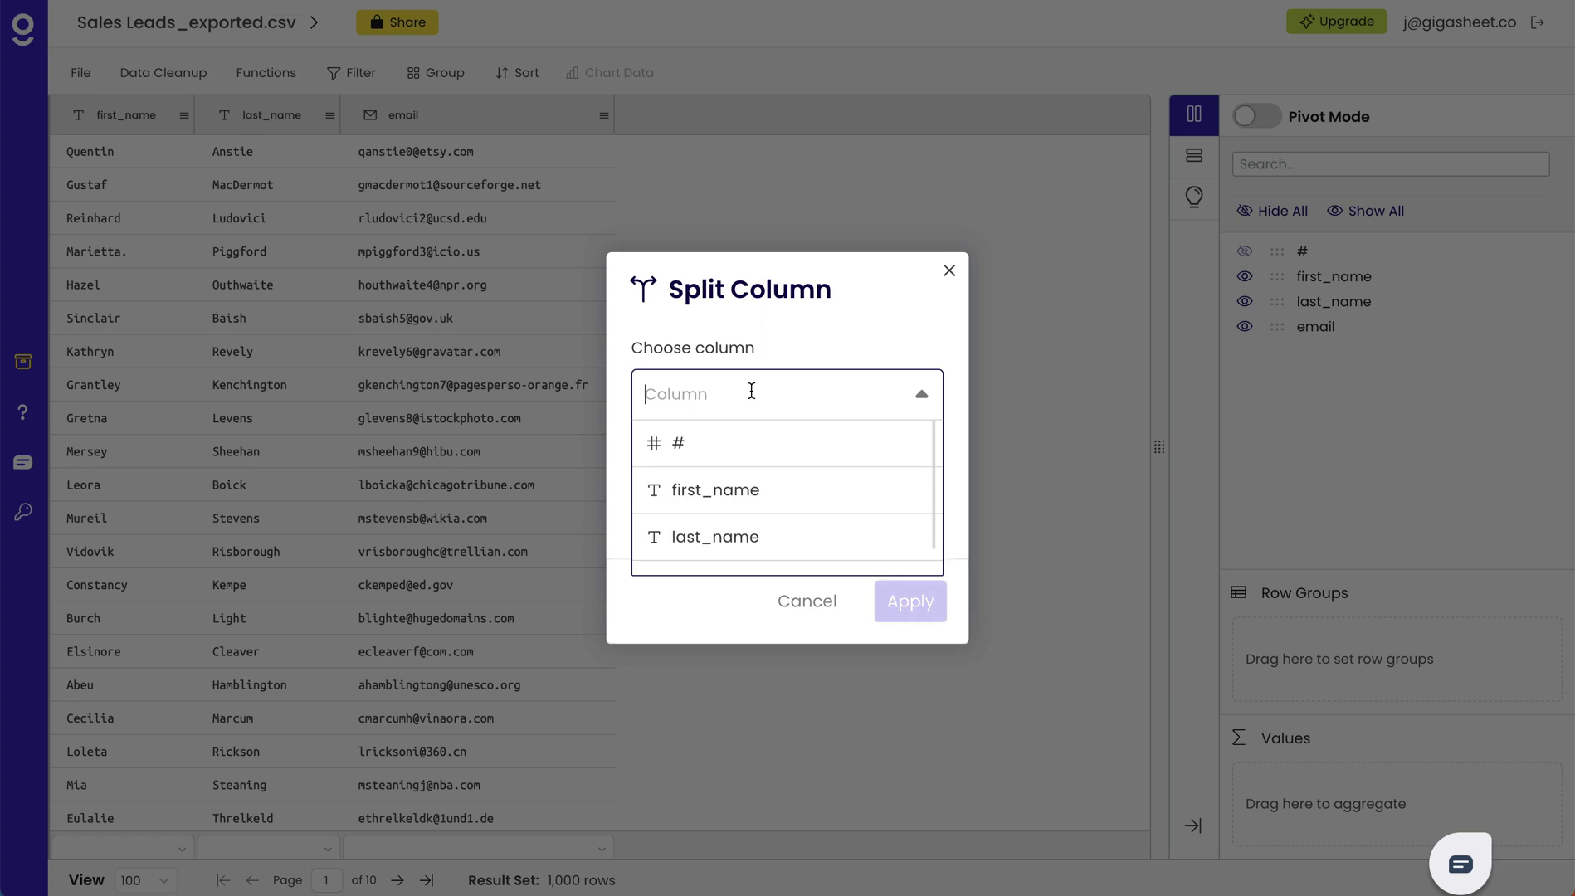
scroll(764, 506, "down", 1)
left_click(746, 554)
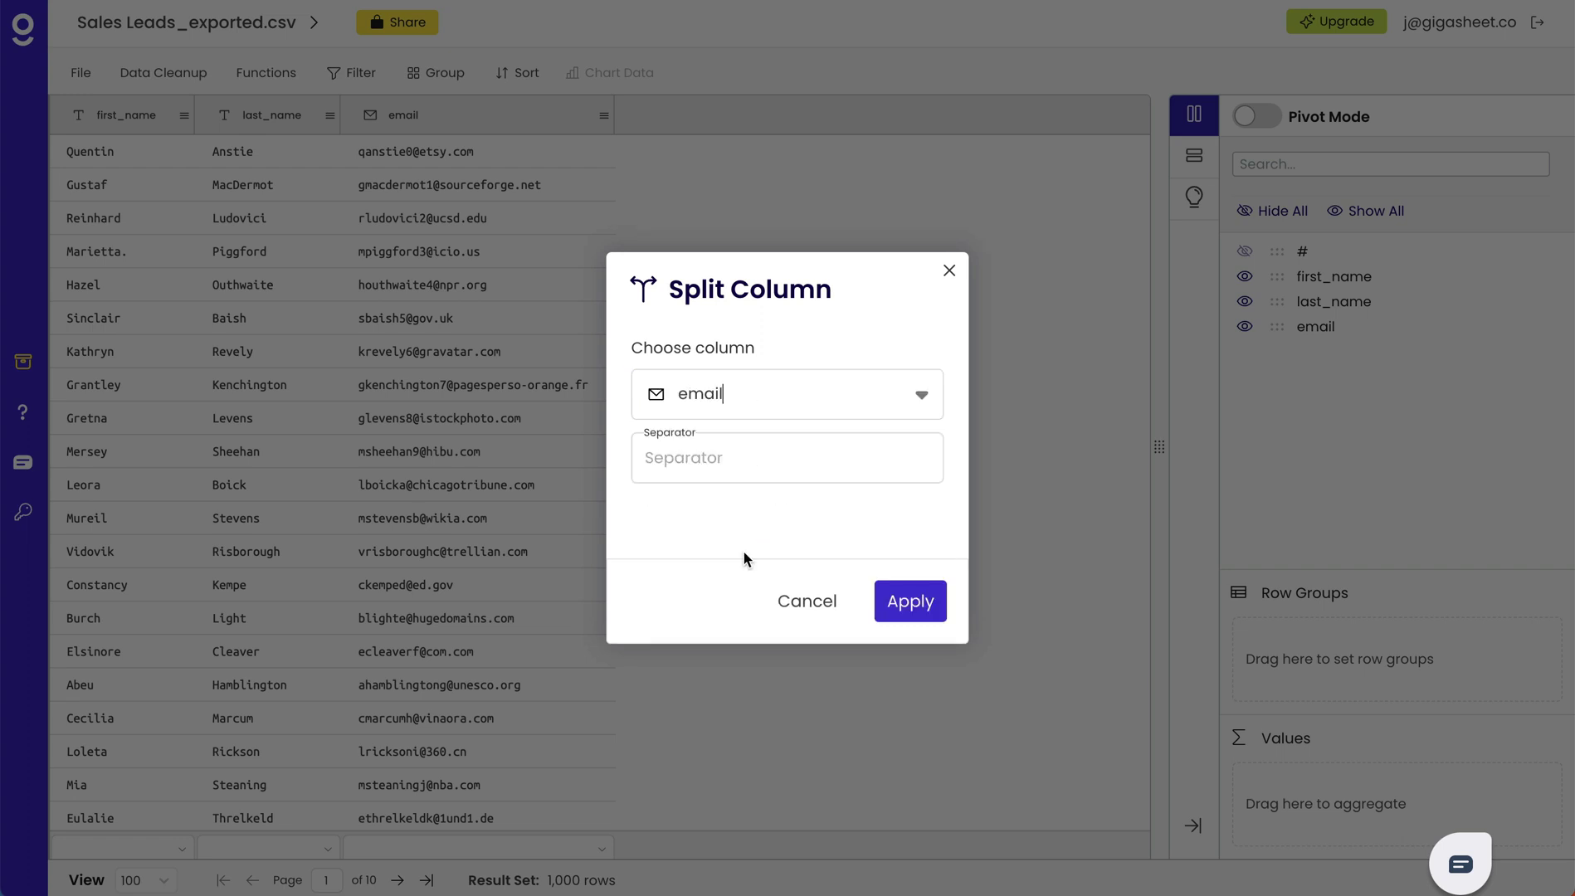
left_click(767, 470)
type("@")
left_click(910, 601)
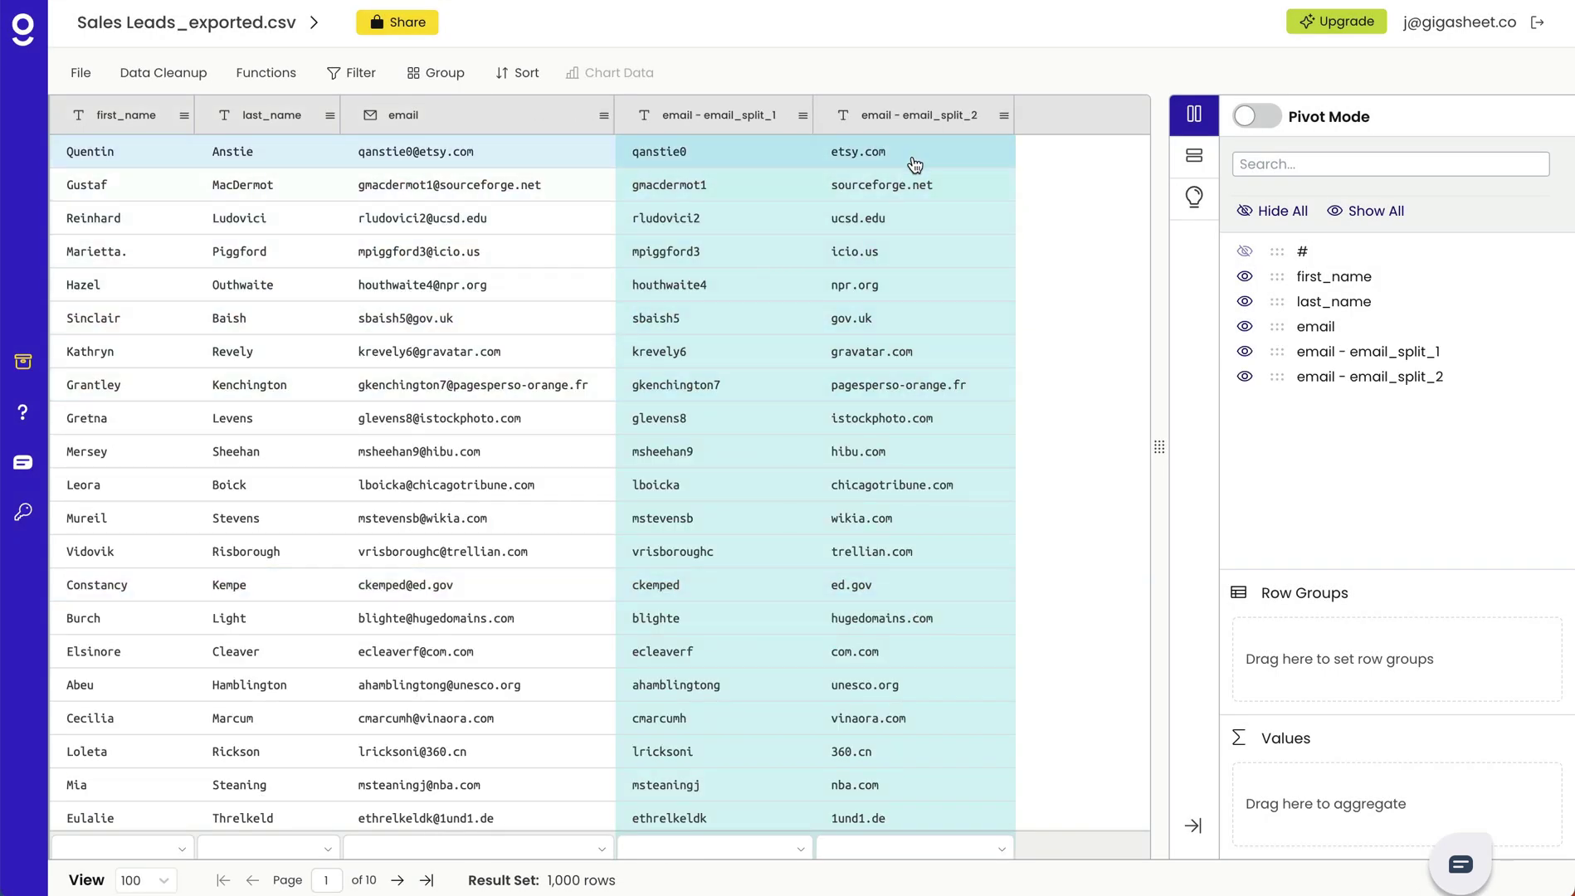
- Rename the email - email_split_2 column as domain
double_click(949, 117)
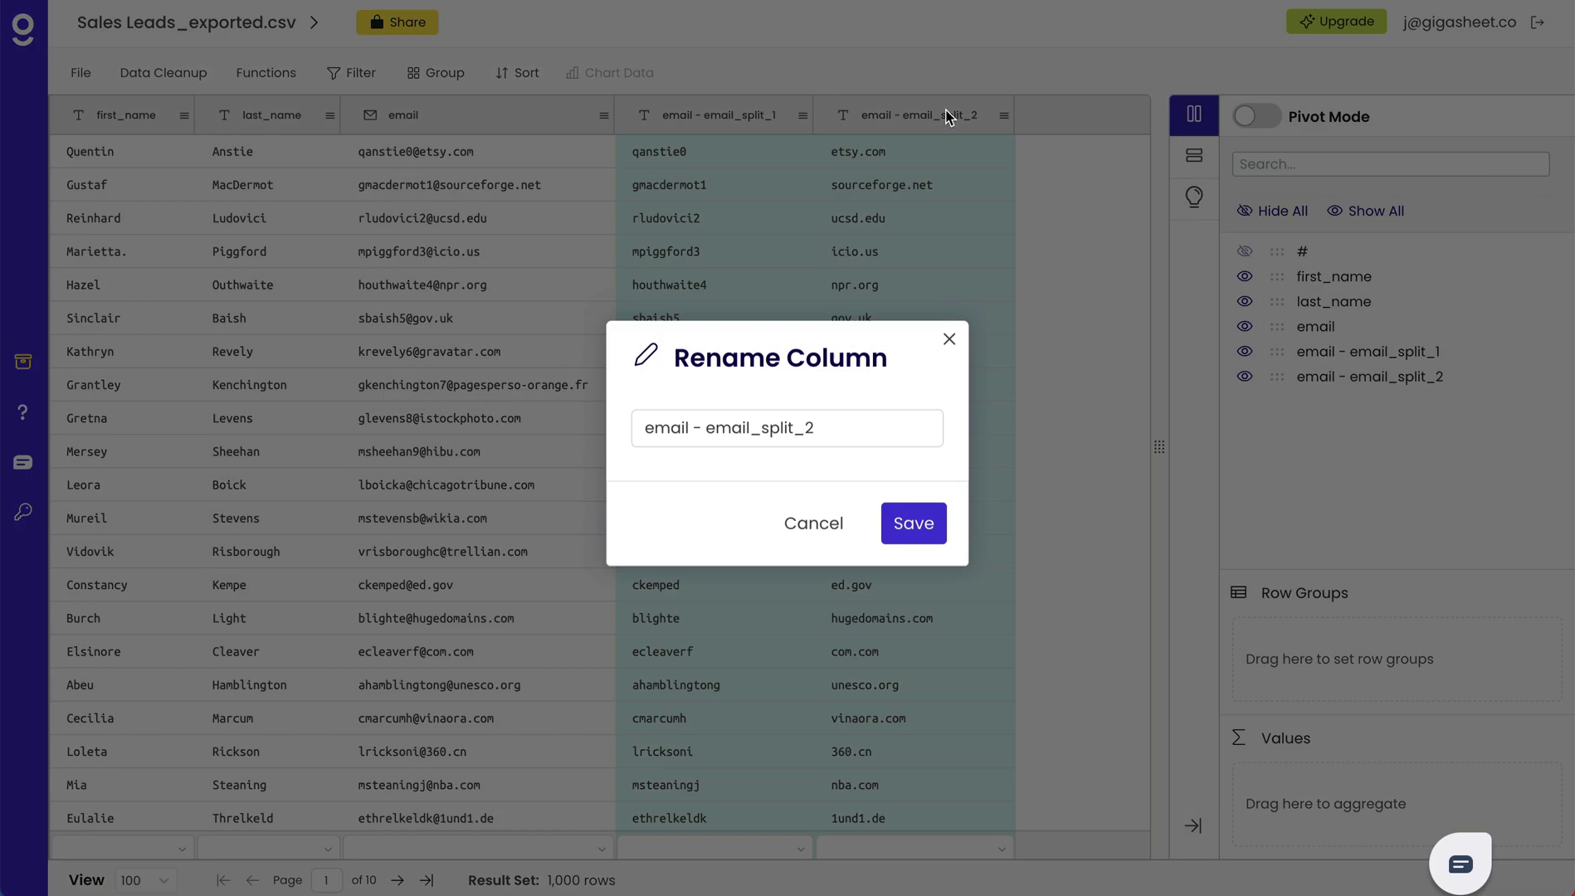
triple_click(758, 428)
type("domain")
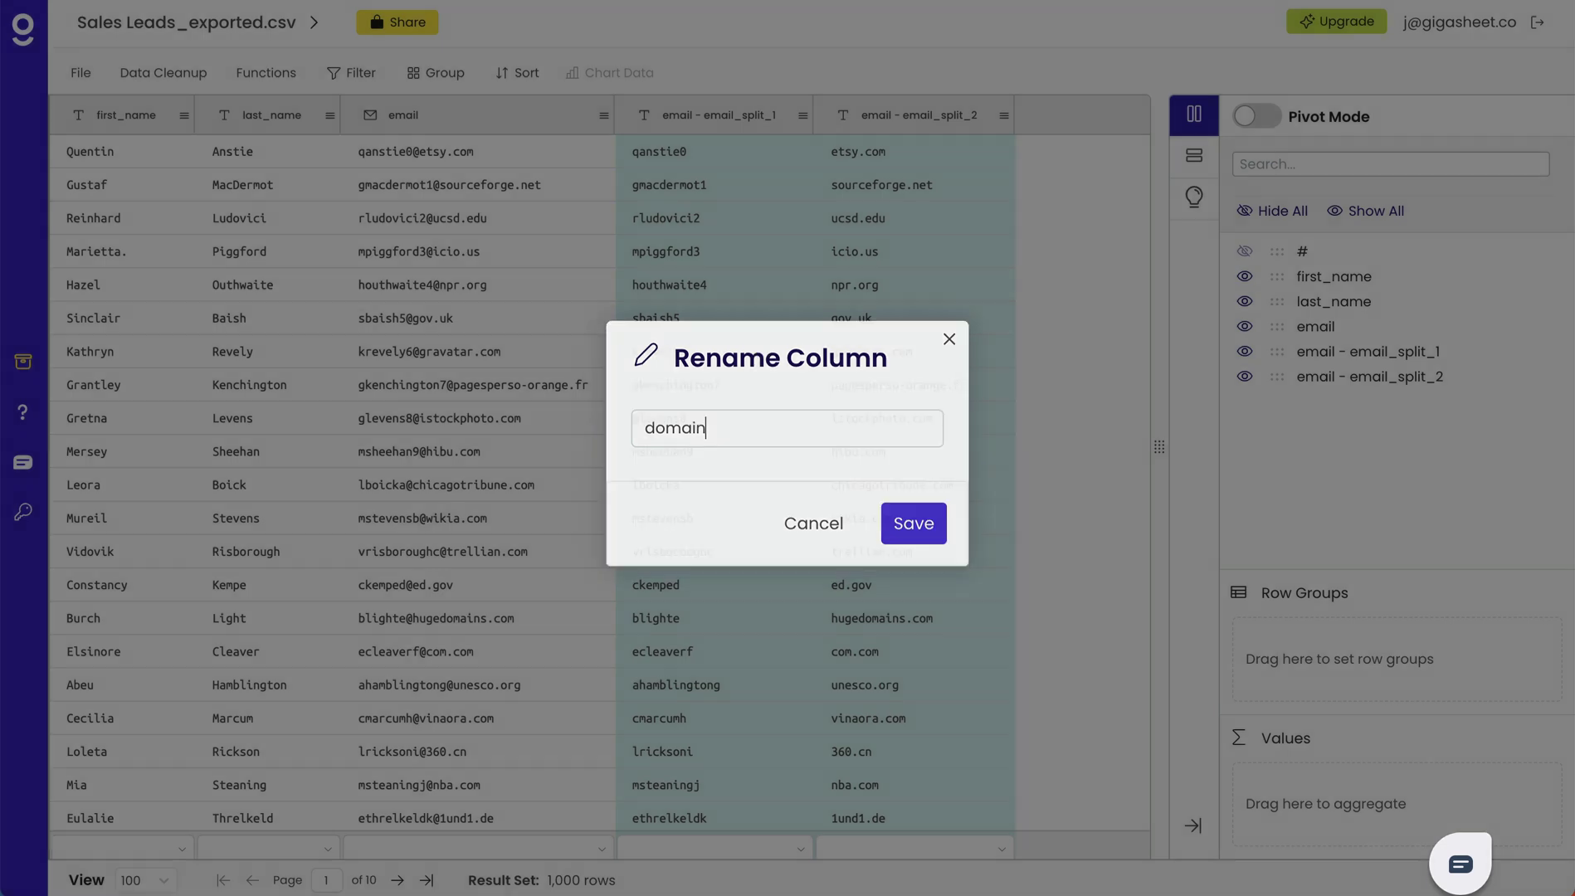
key("Return")
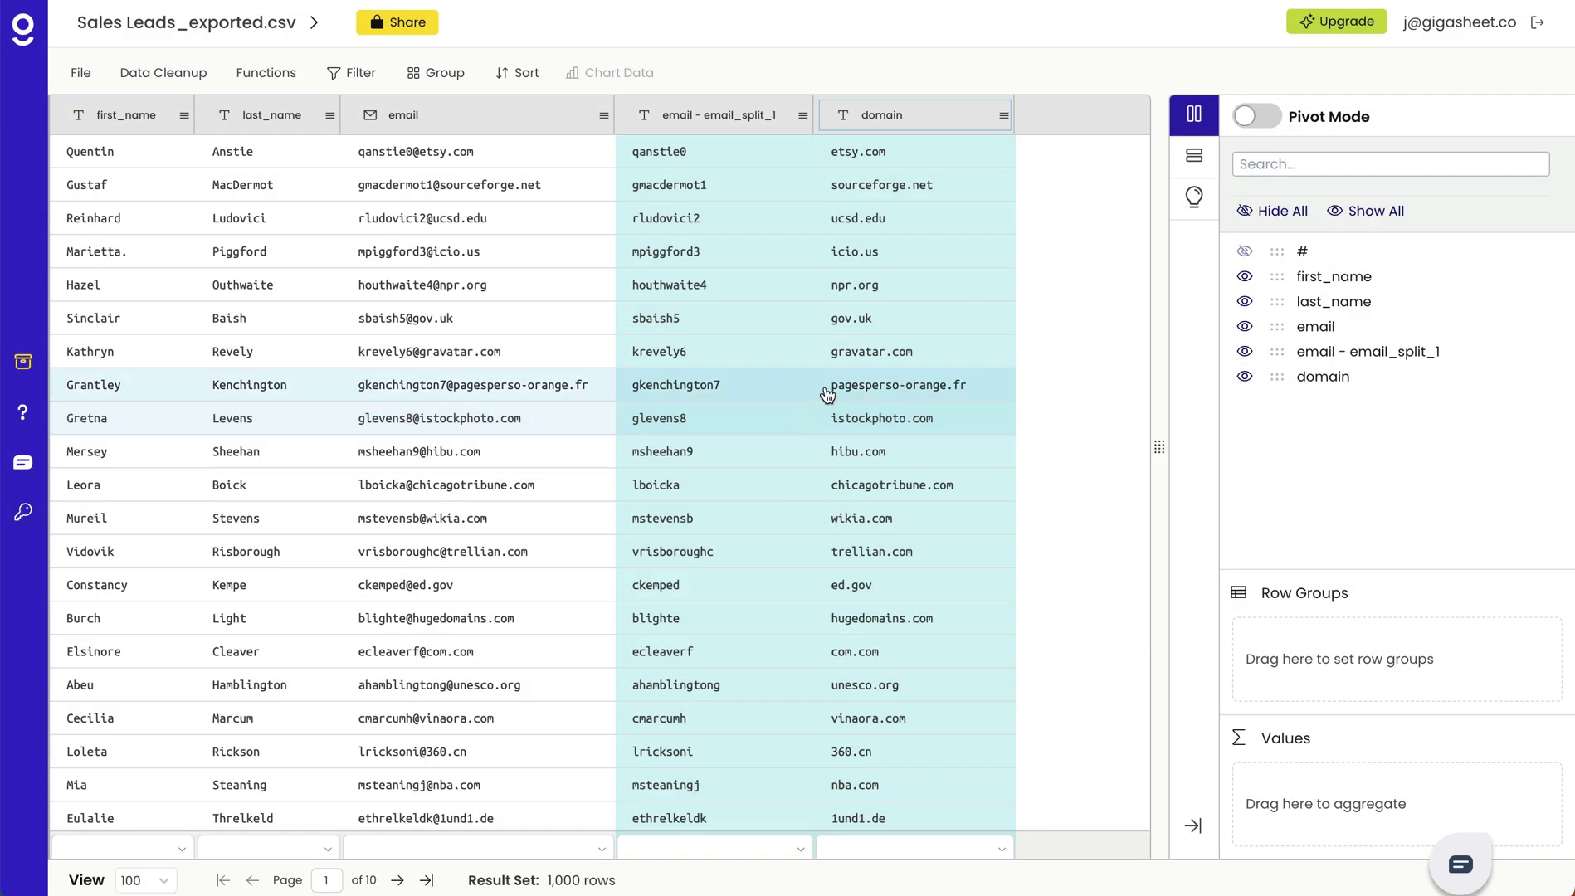
- Delete the email - email_split_1 column and widen the domain column so its longest entries fit
left_click(804, 115)
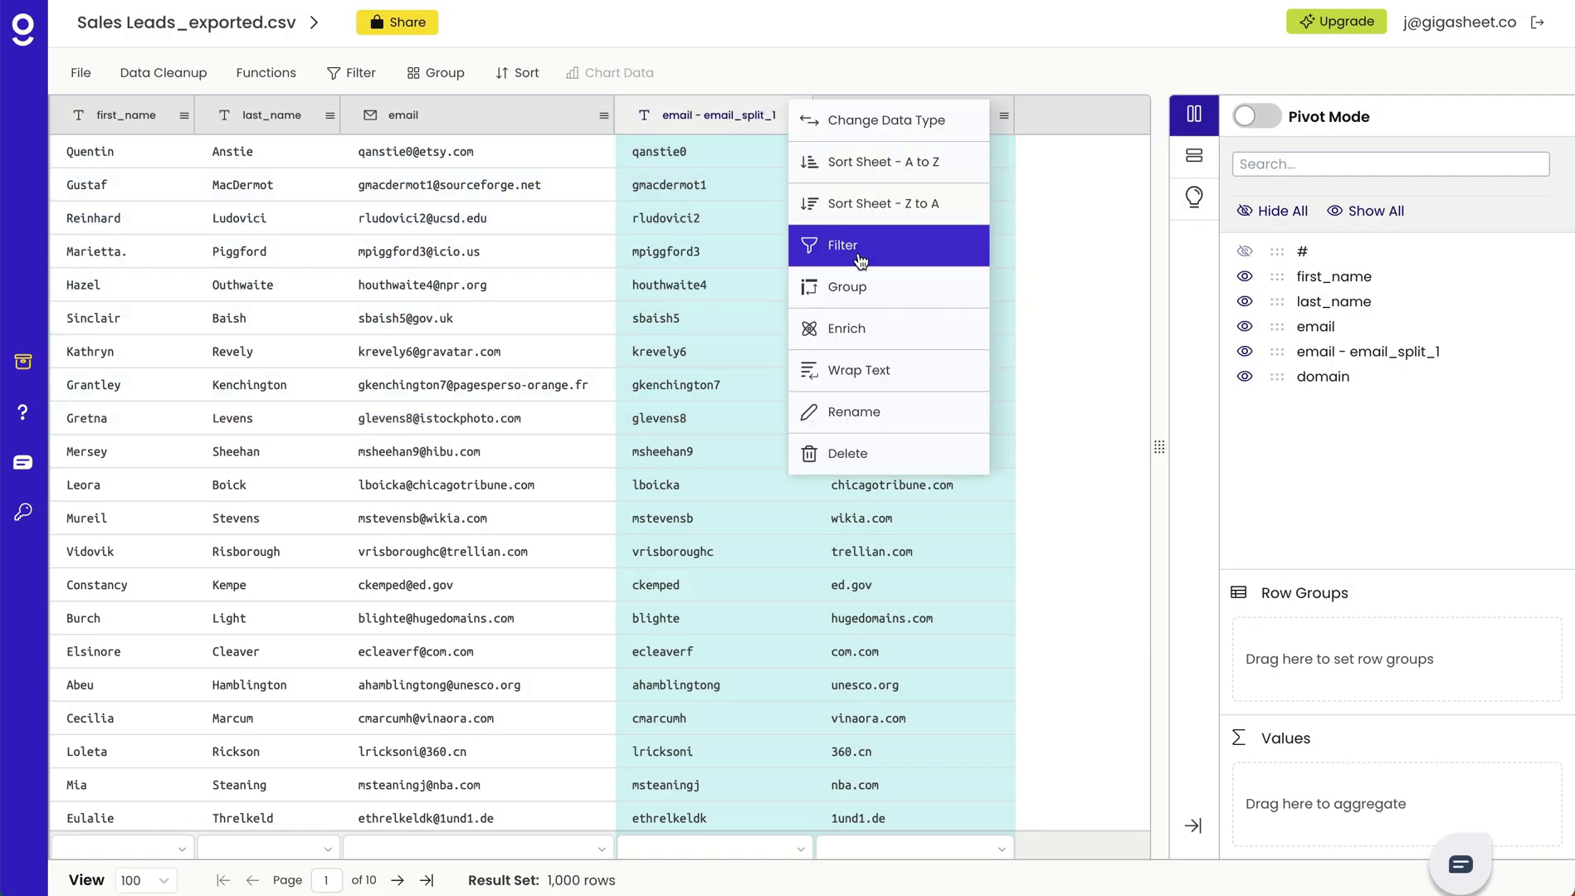
left_click(877, 470)
left_click(918, 529)
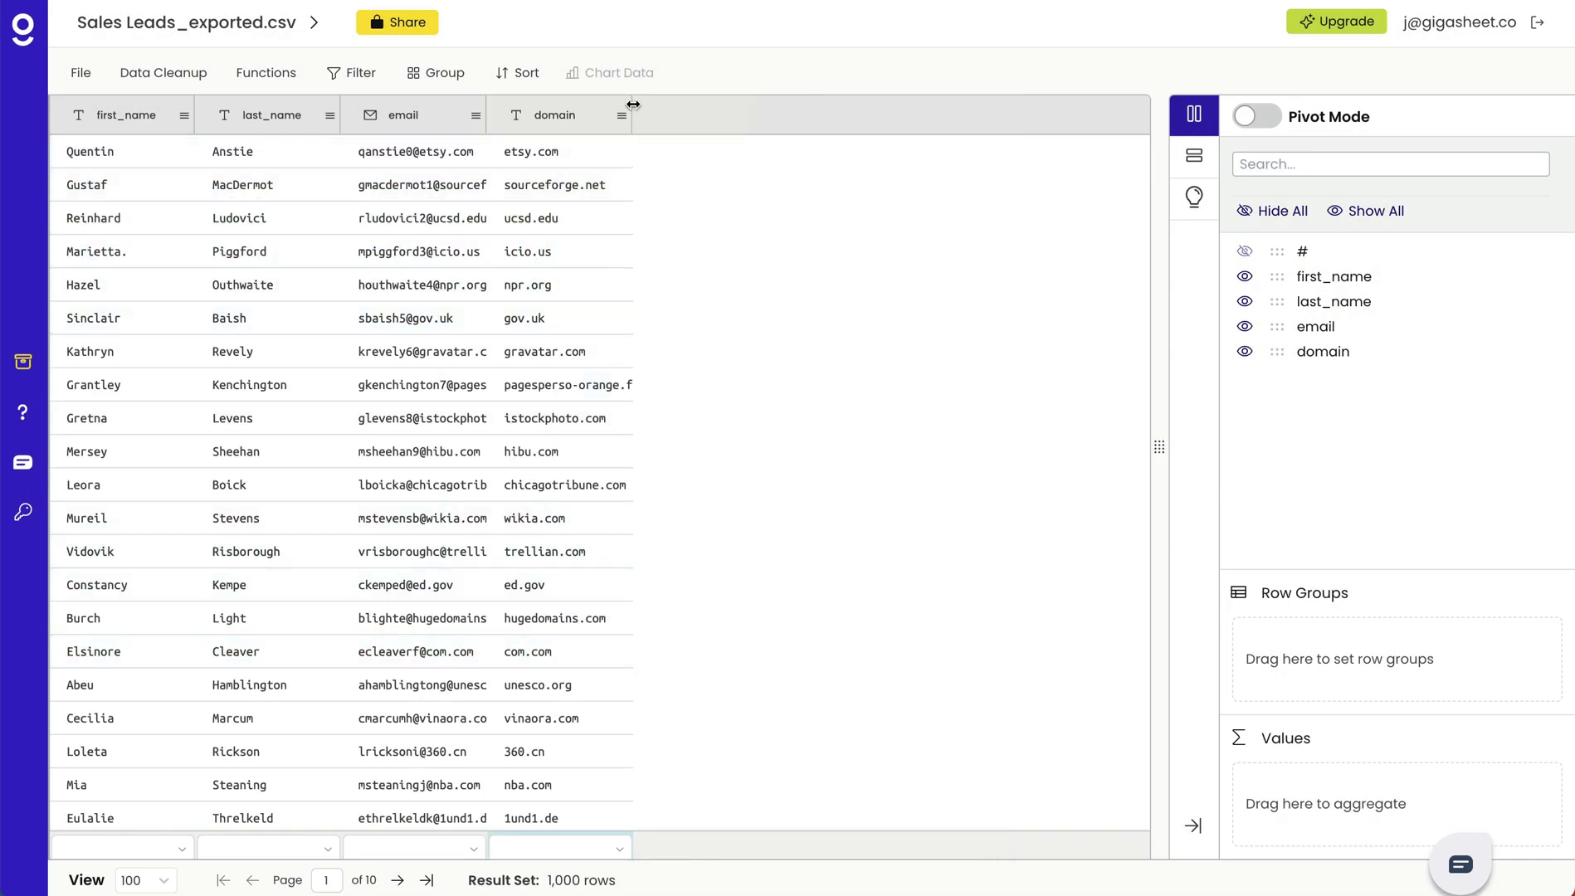
left_click_drag(631, 114, 715, 114)
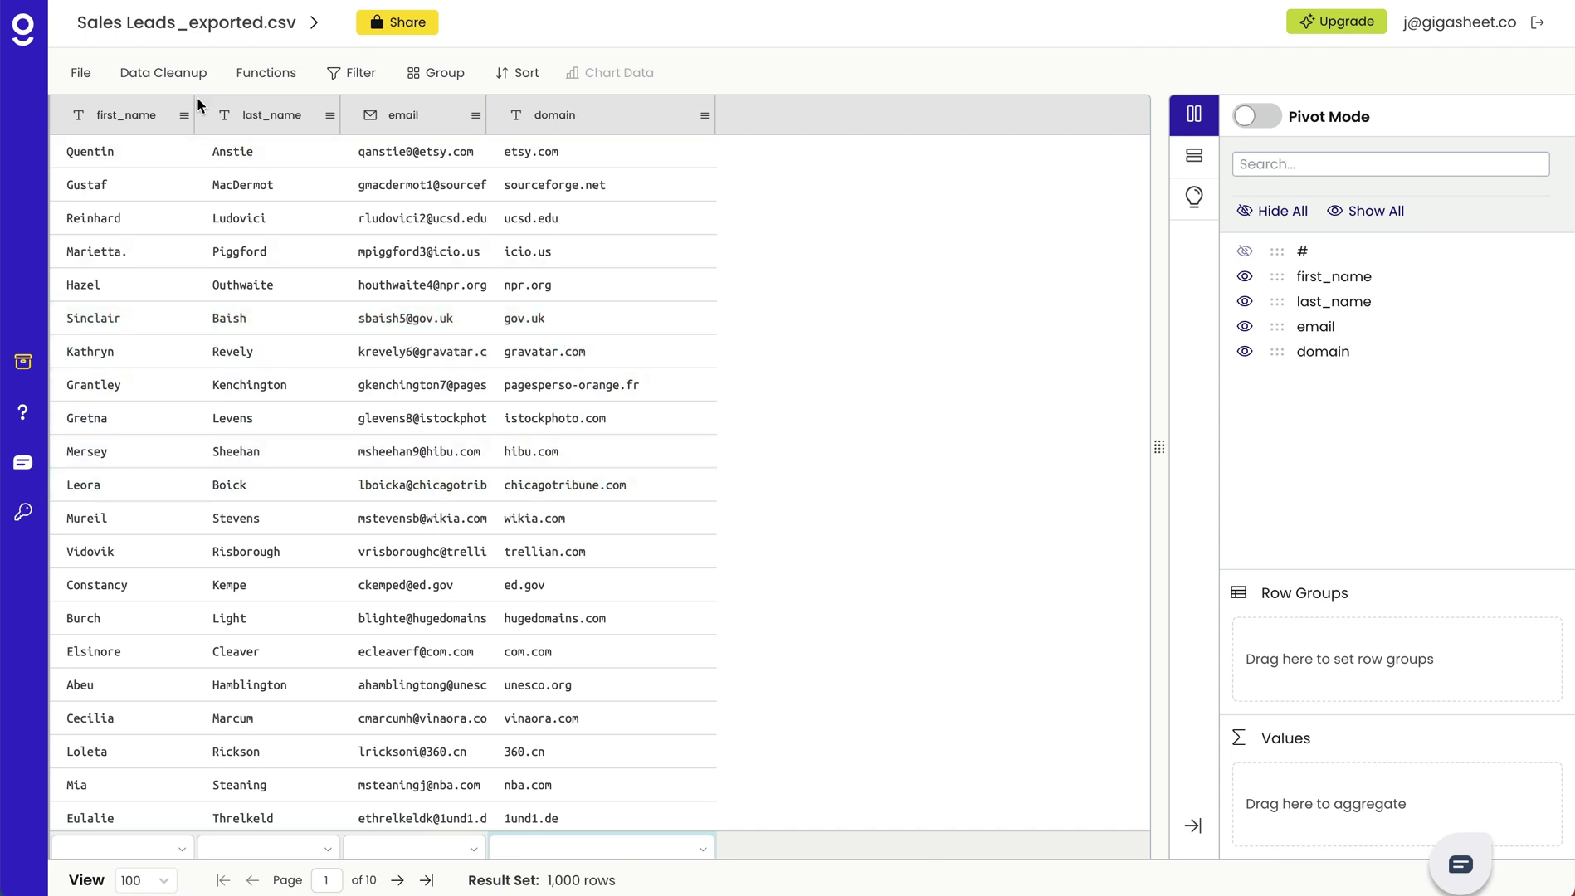
left_click(182, 81)
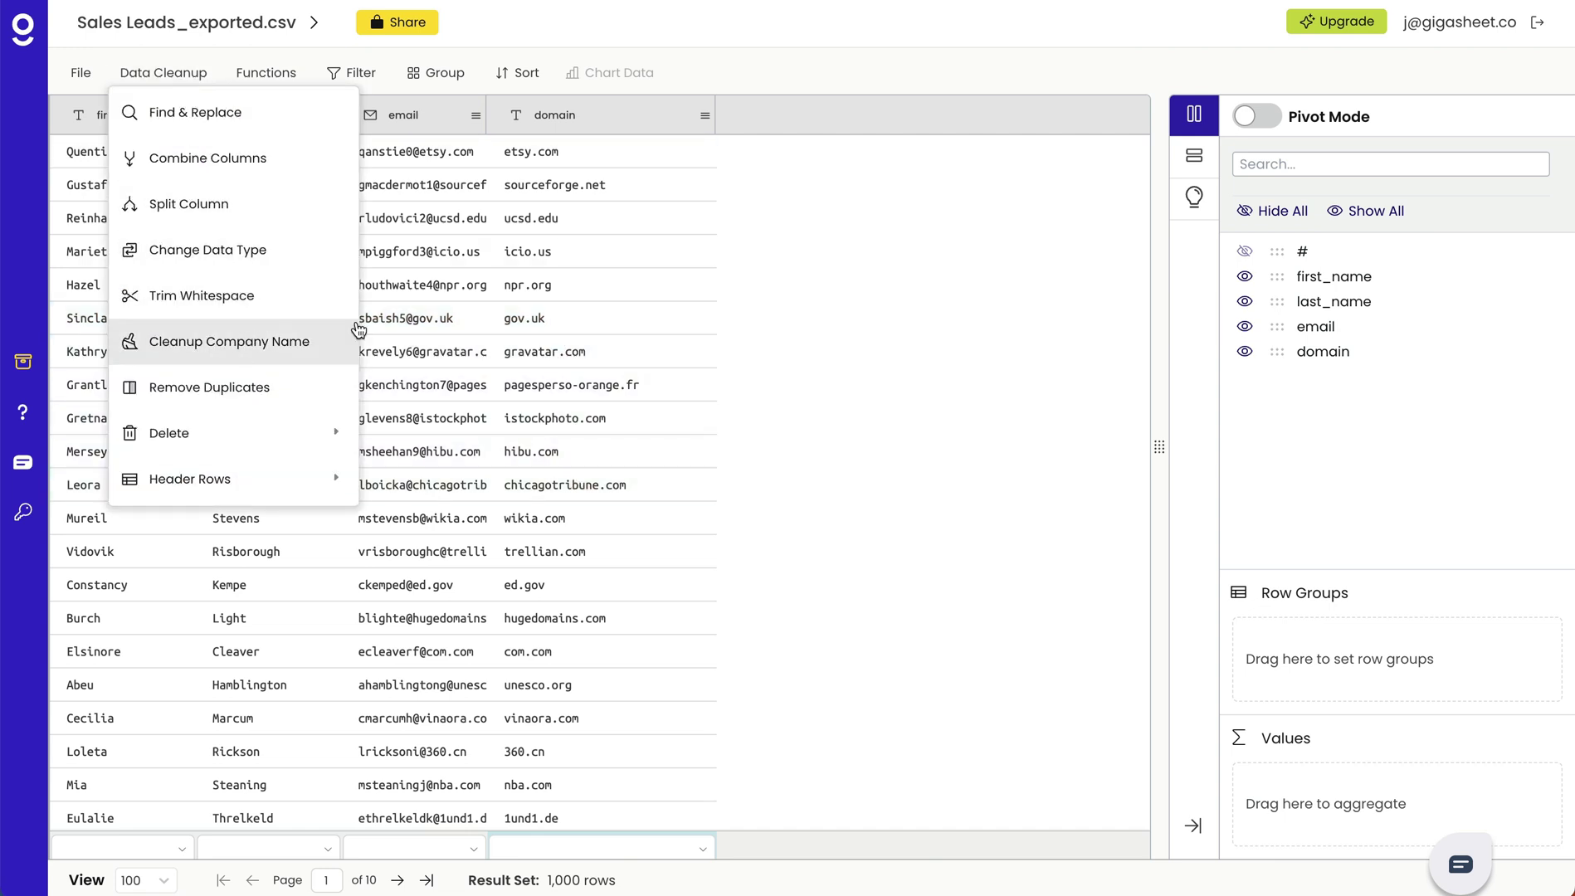
left_click(879, 308)
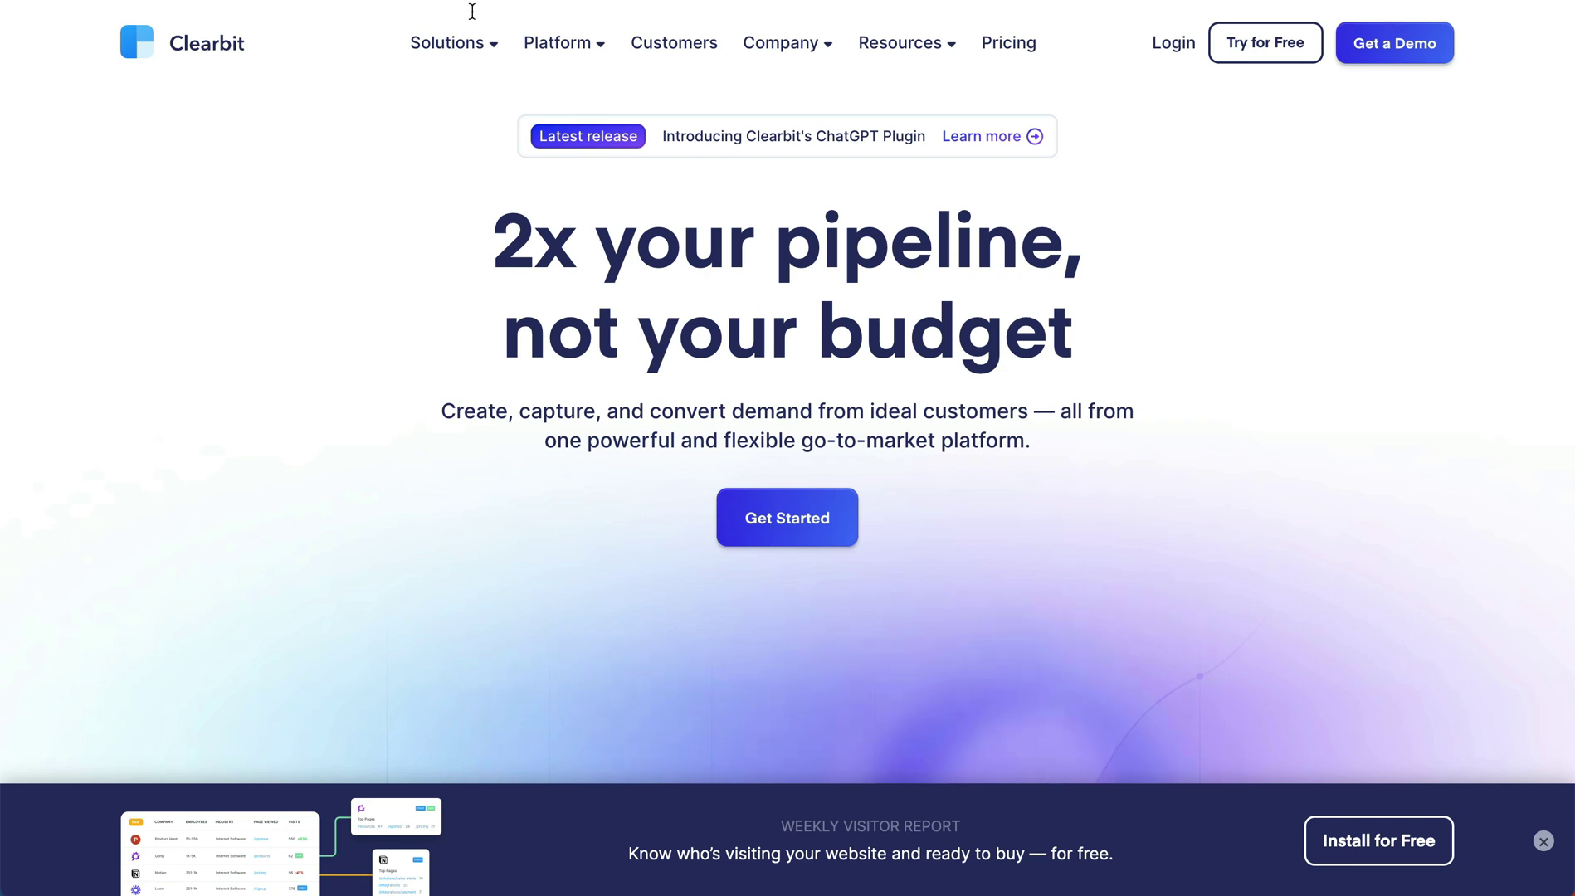
- On the Clearbit site, copy the example Shell cURL request from the Autocomplete API documentation
scroll(425, 419, "down", 2)
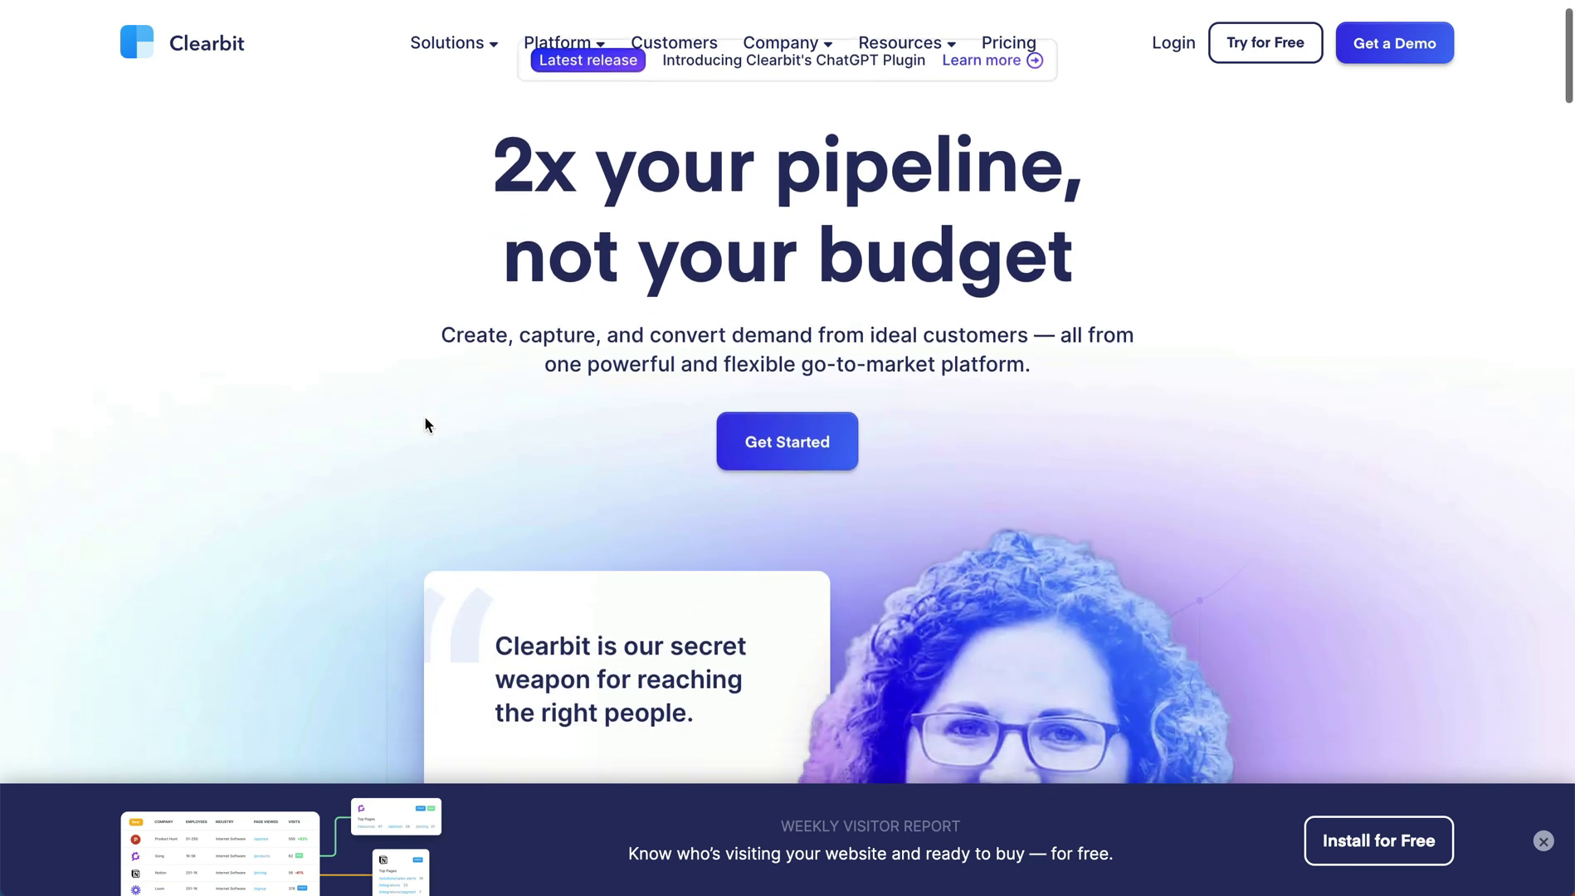
scroll(425, 417, "down", 3)
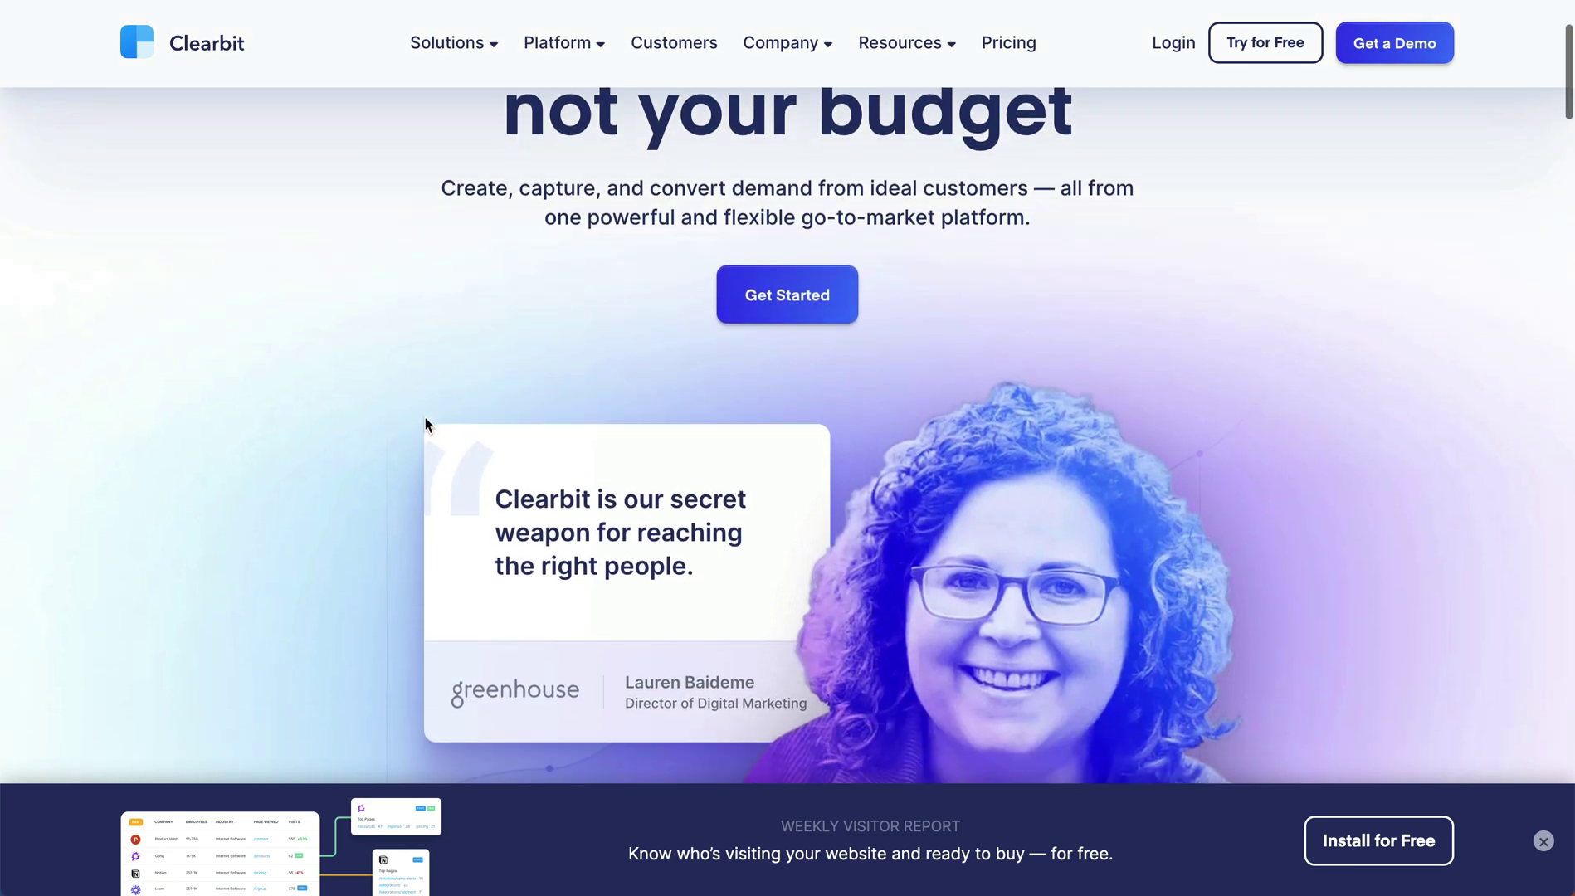
scroll(425, 417, "down", 2)
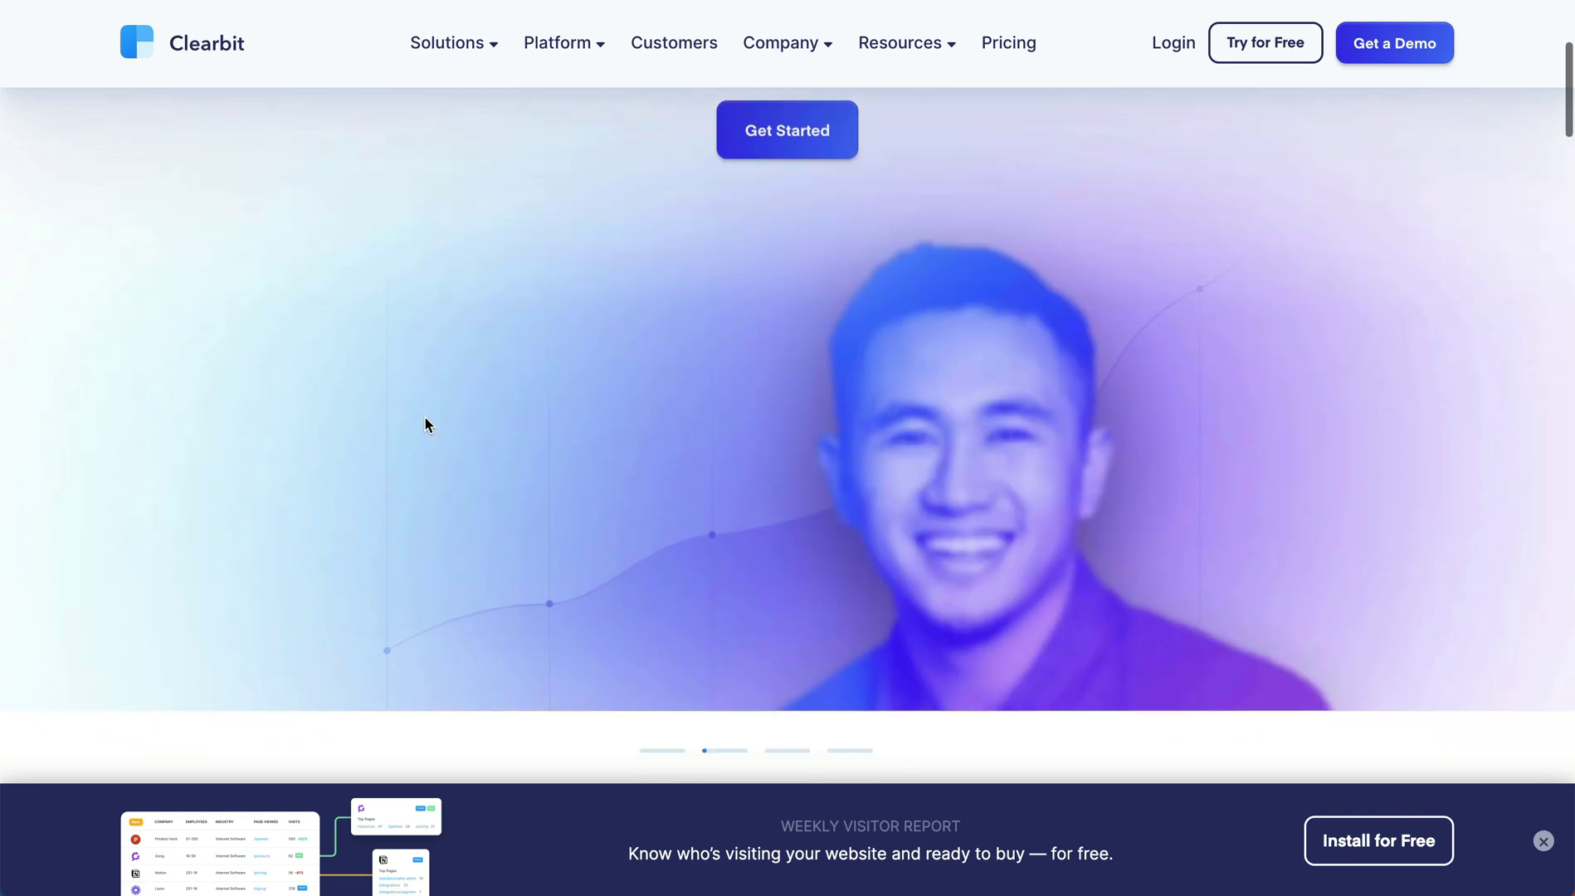
scroll(425, 417, "down", 1)
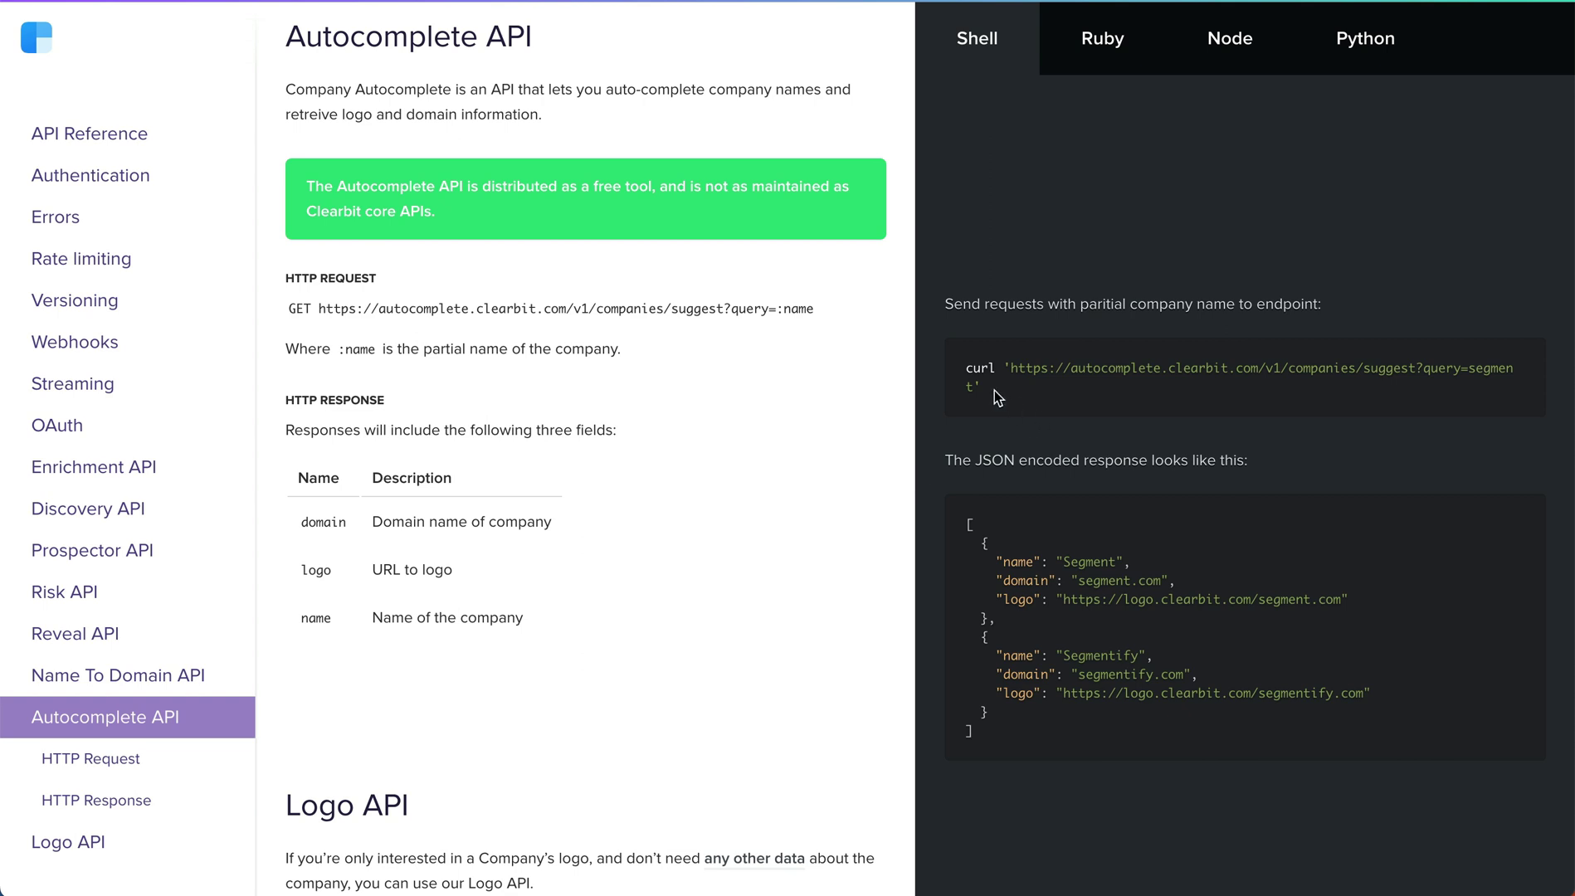
left_click_drag(994, 390, 960, 369)
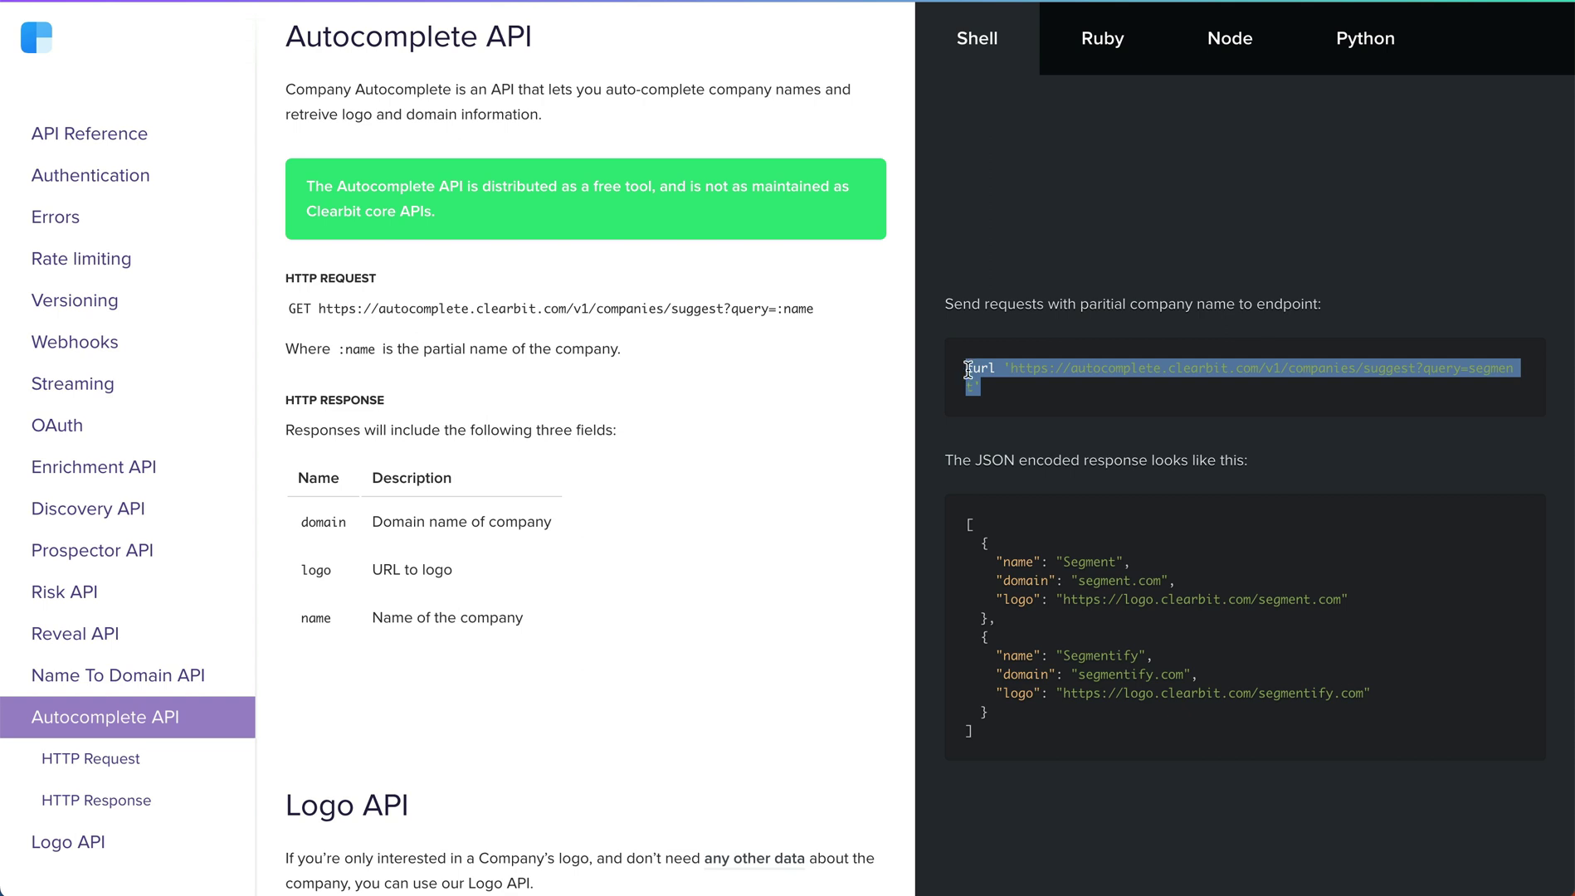
left_click(994, 370)
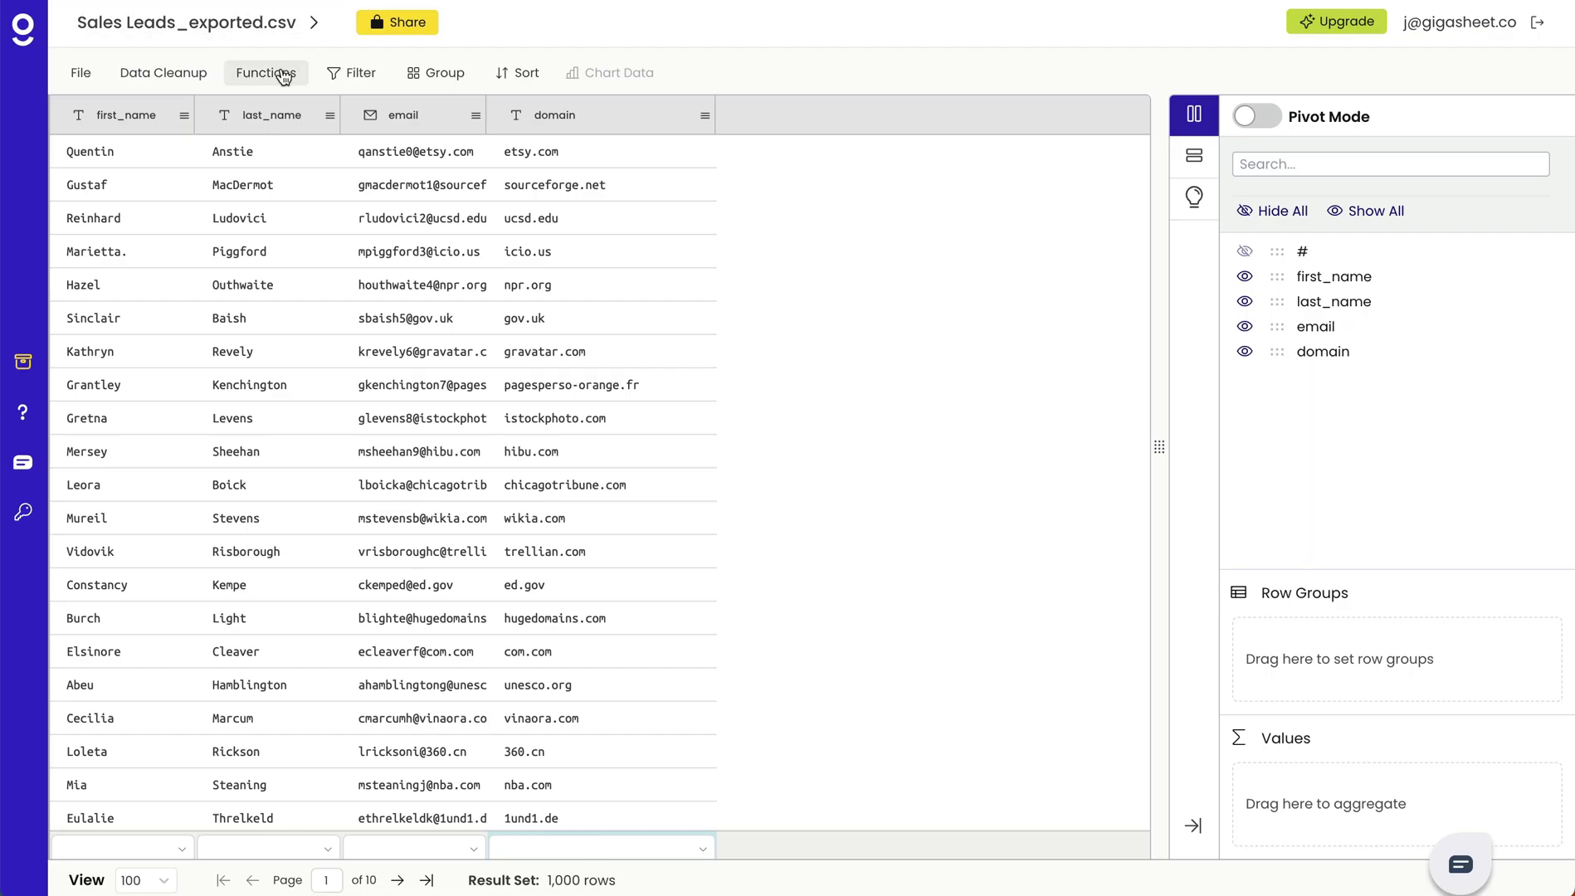
left_click(283, 76)
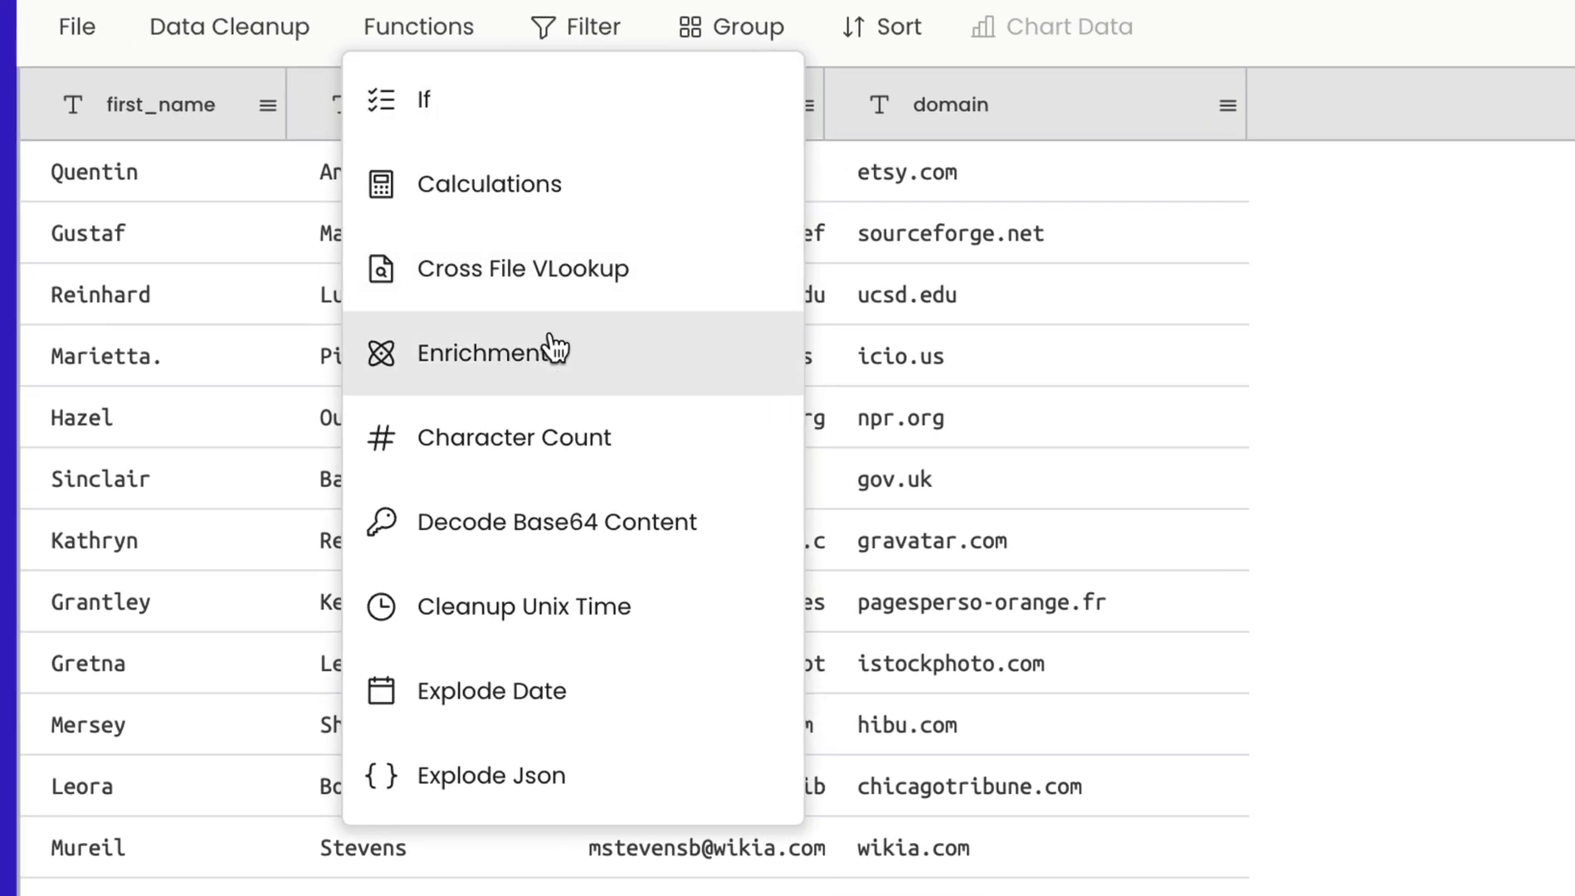
left_click(322, 246)
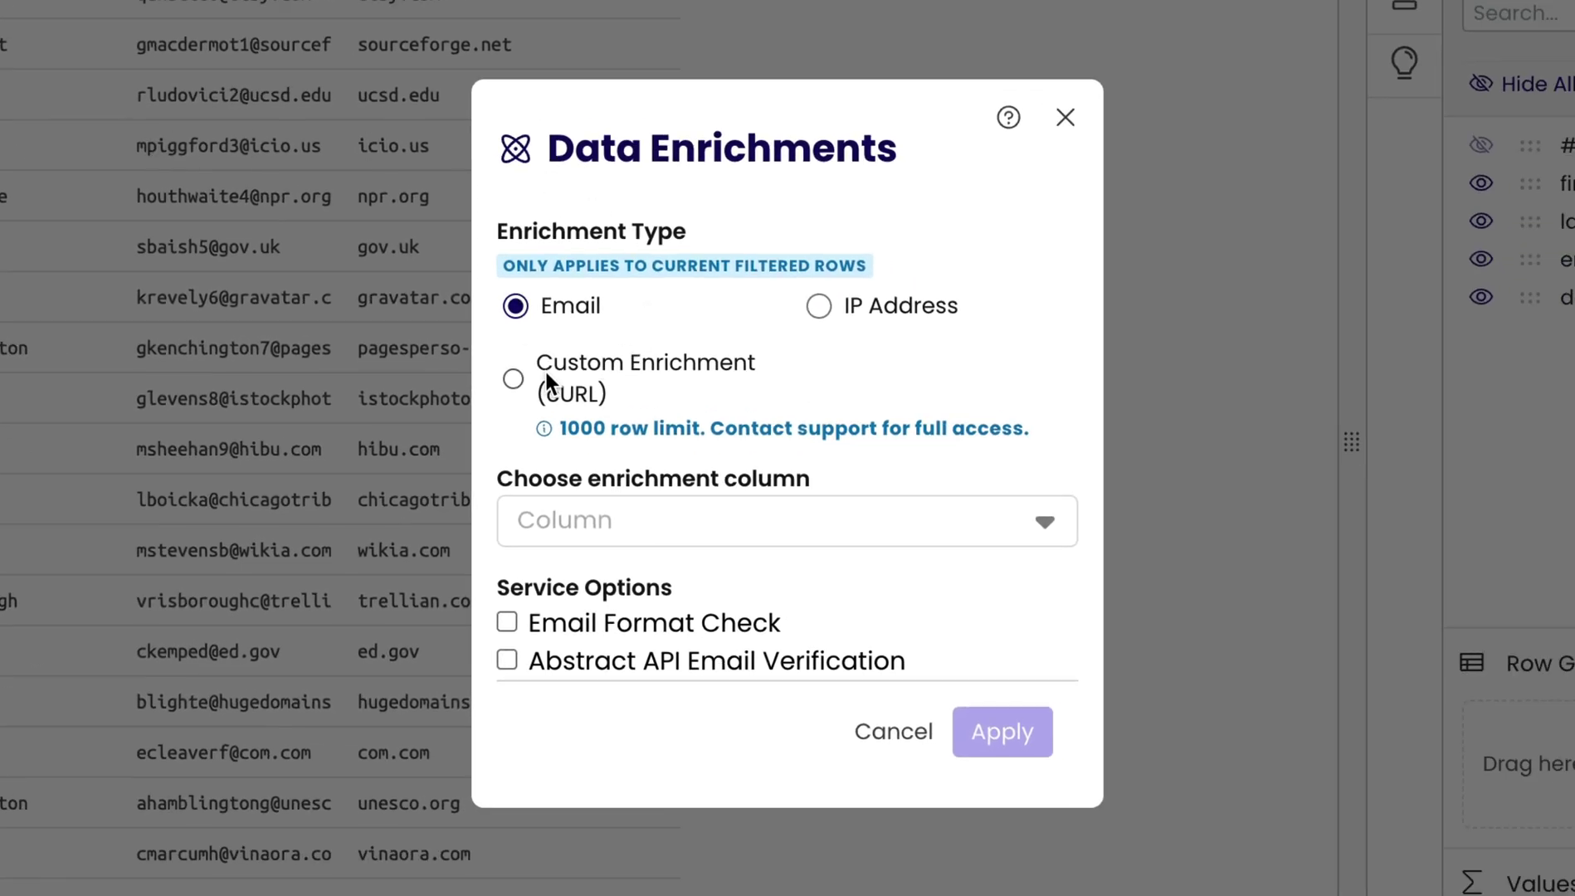
left_click(561, 393)
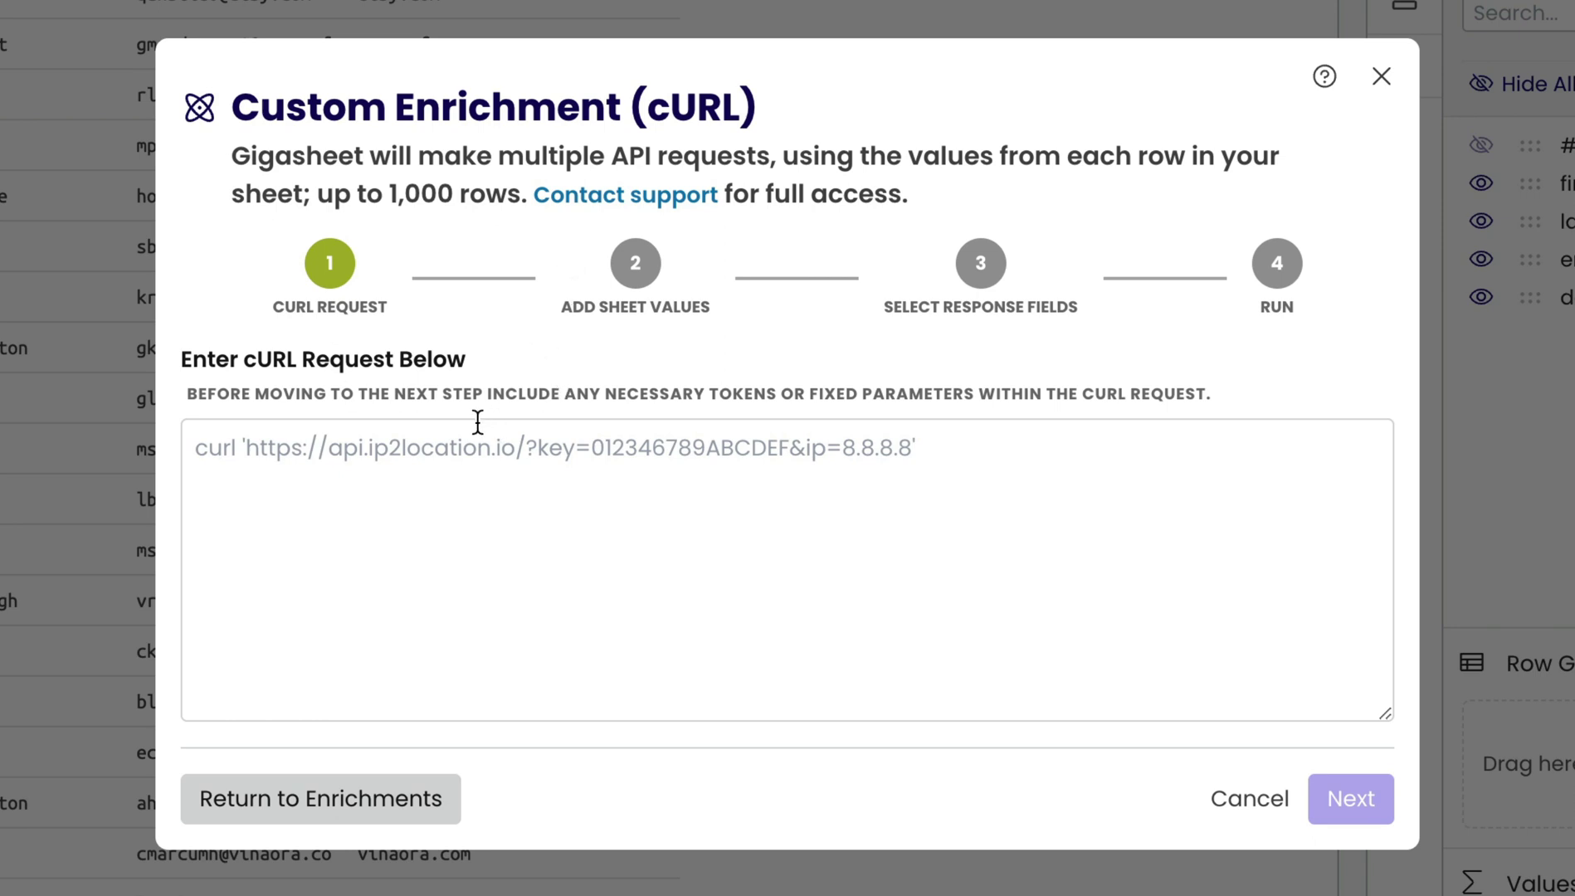
left_click(440, 445)
type("curl 'https://autocomplete.clearbit.com/v1/companies/suggest?query=segment'")
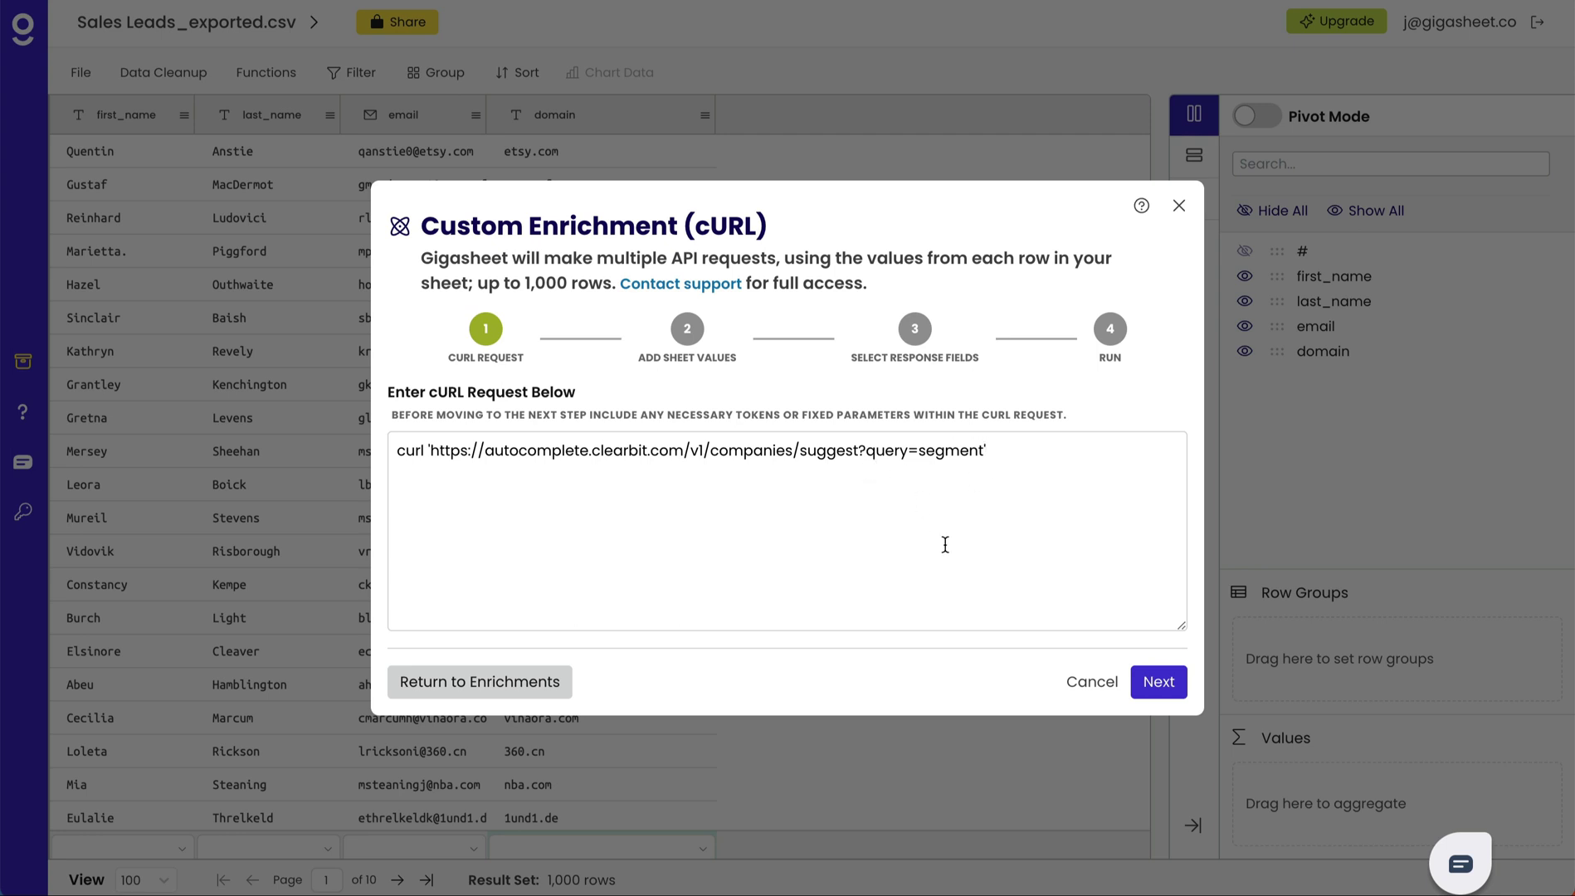
left_click(1177, 682)
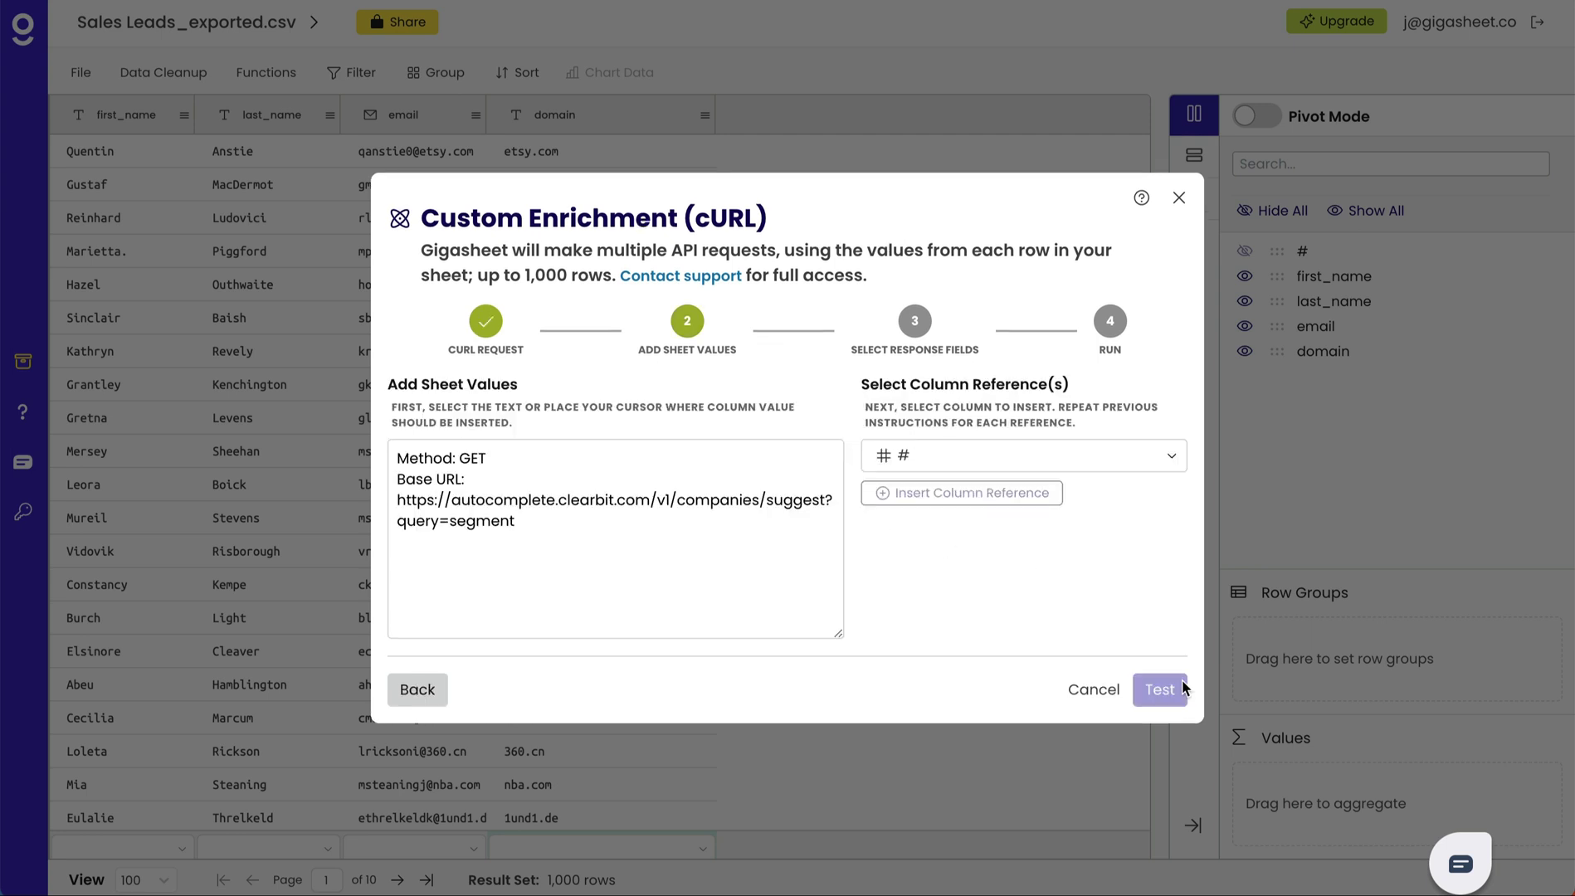
- Replace "segment" in the request's query with a reference to the domain column and test the request
double_click(498, 523)
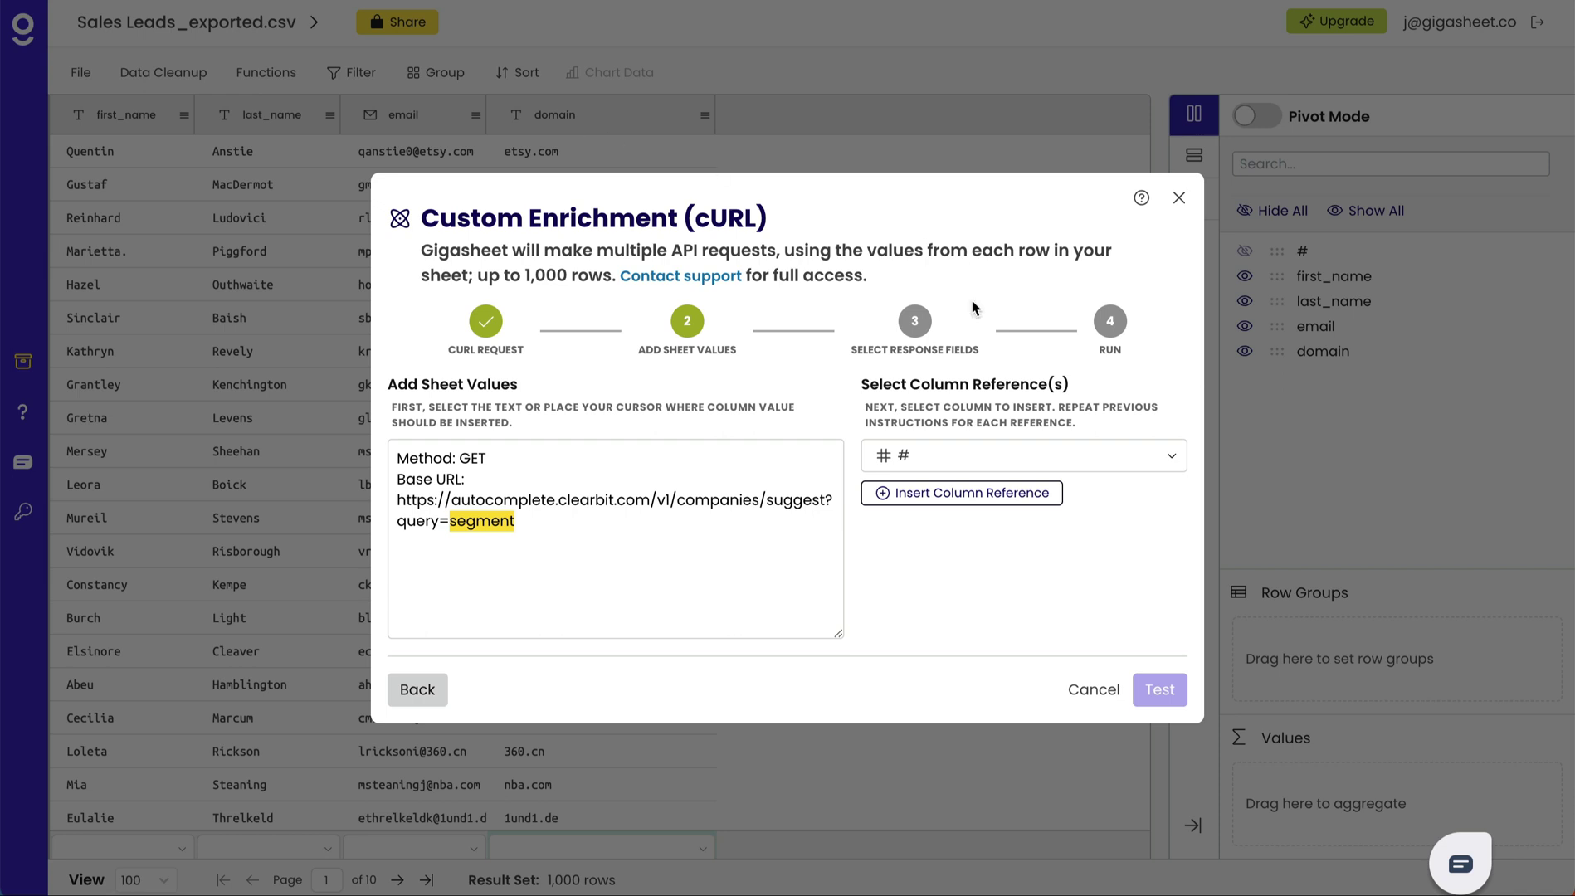
left_click(1087, 463)
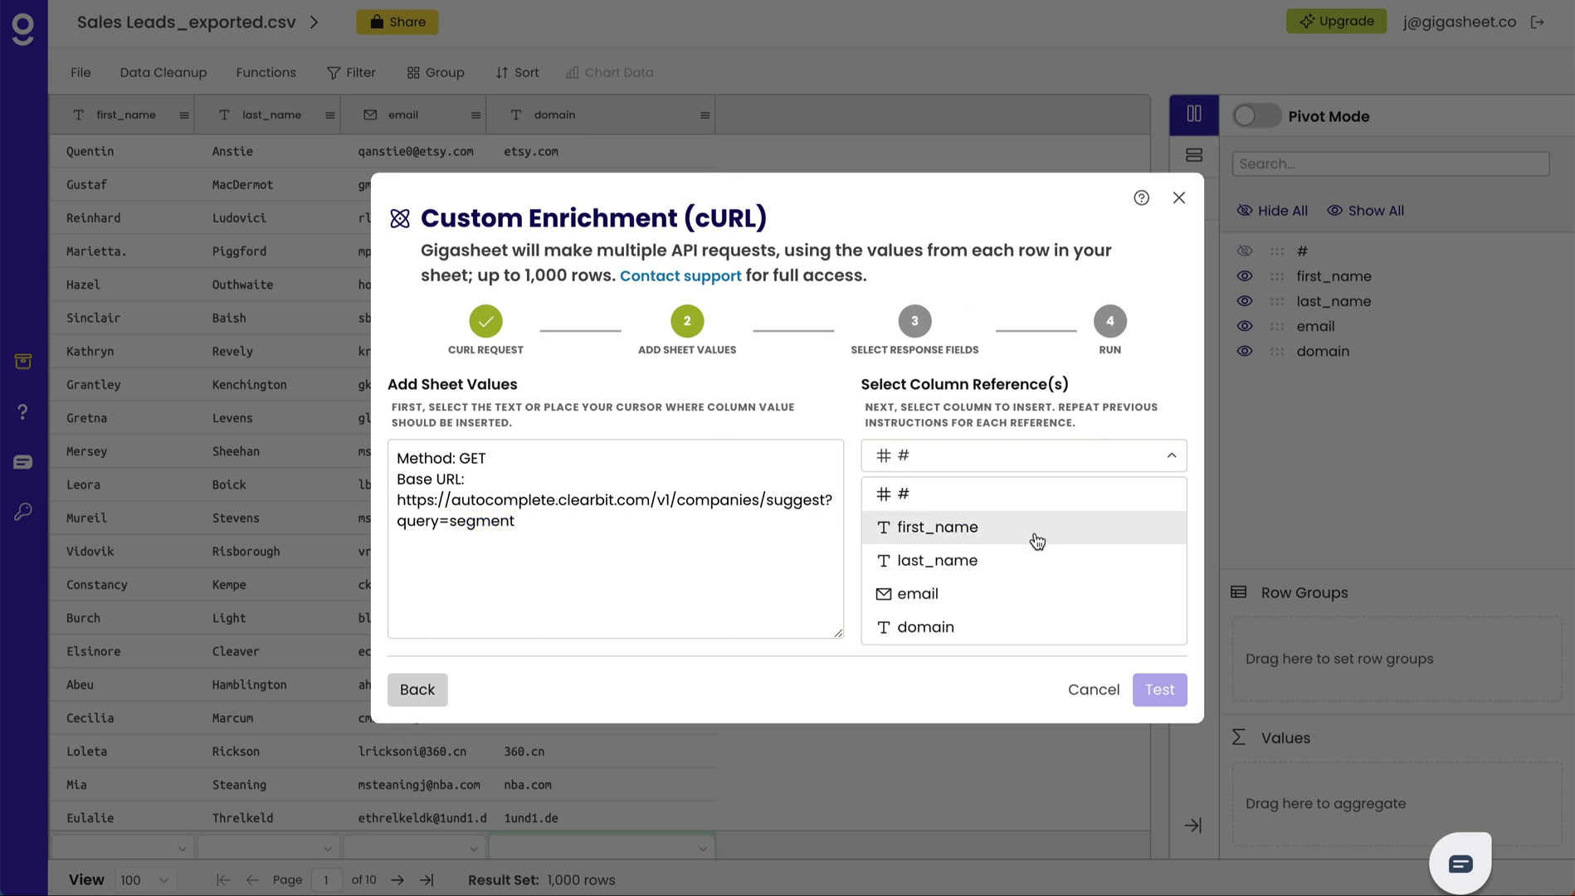
left_click(1001, 627)
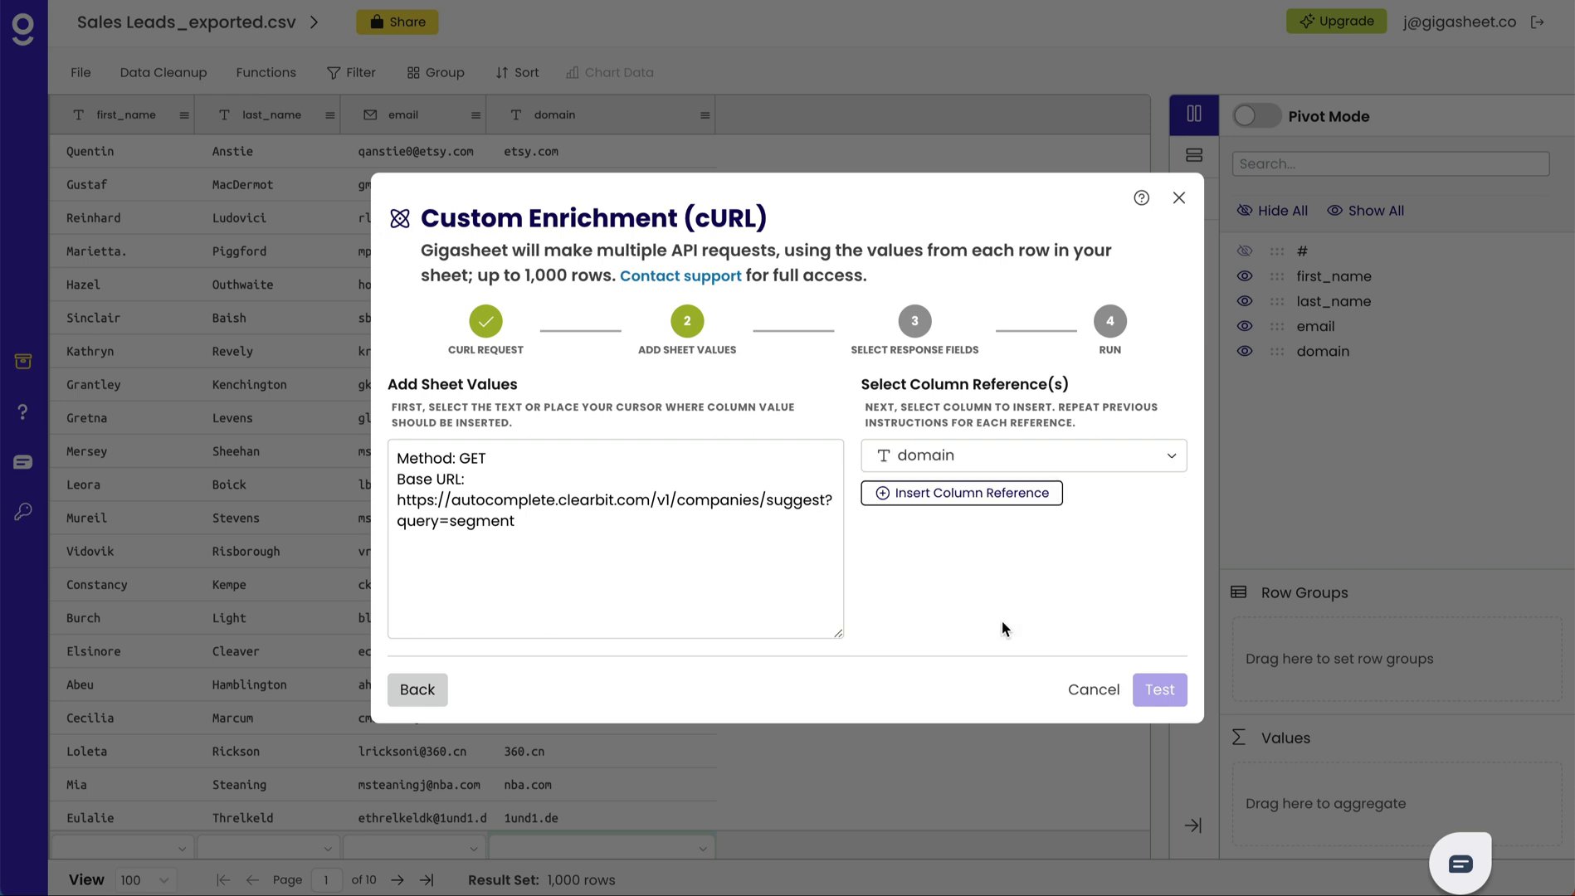
left_click(965, 496)
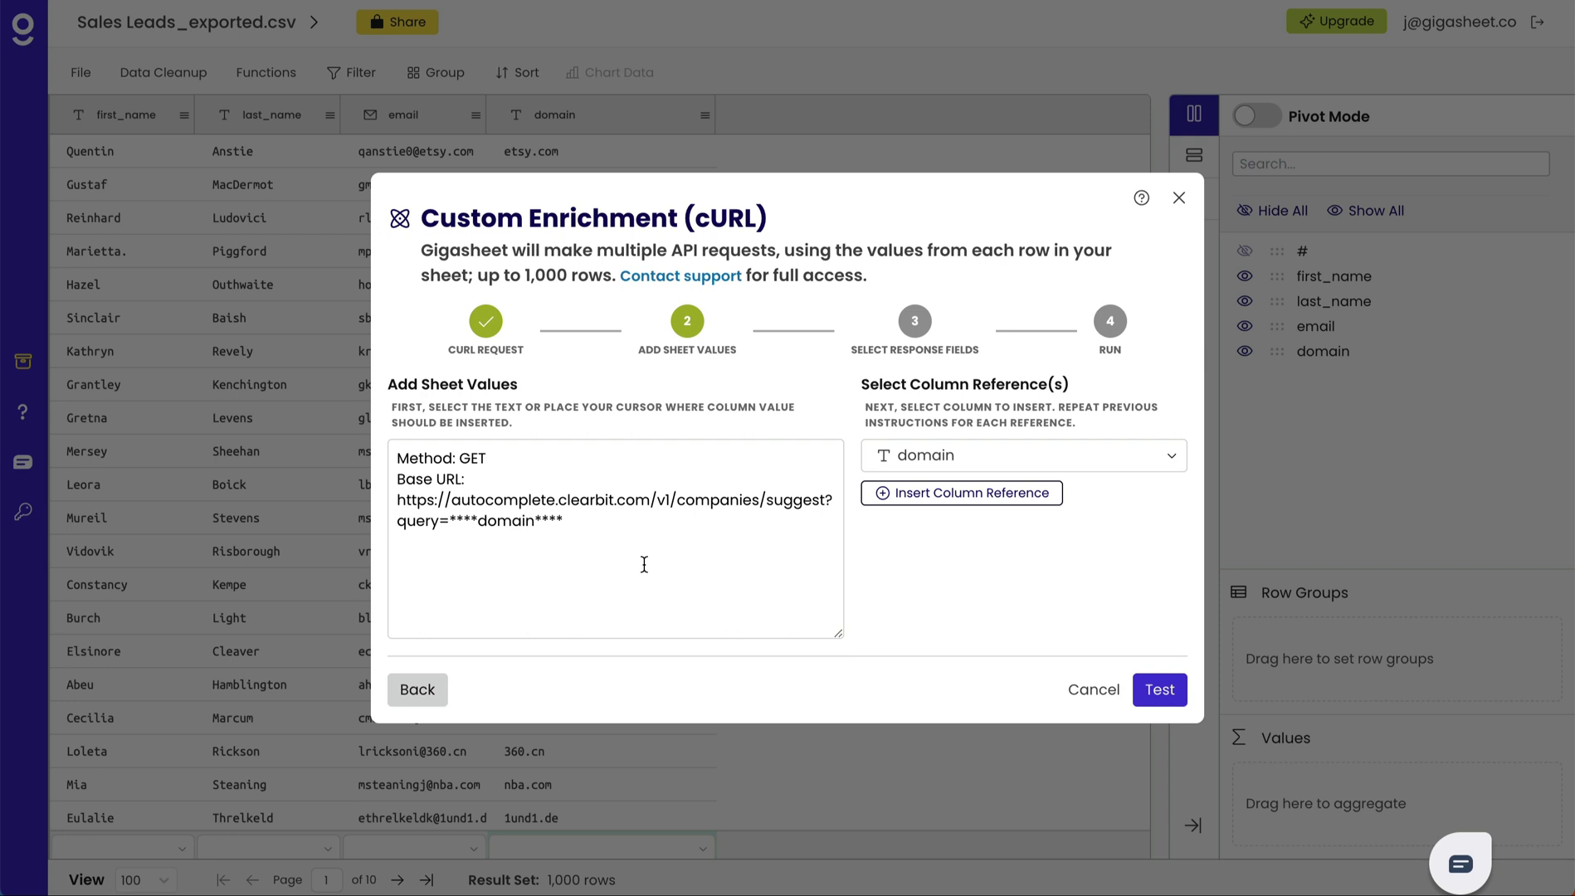
left_click(1171, 693)
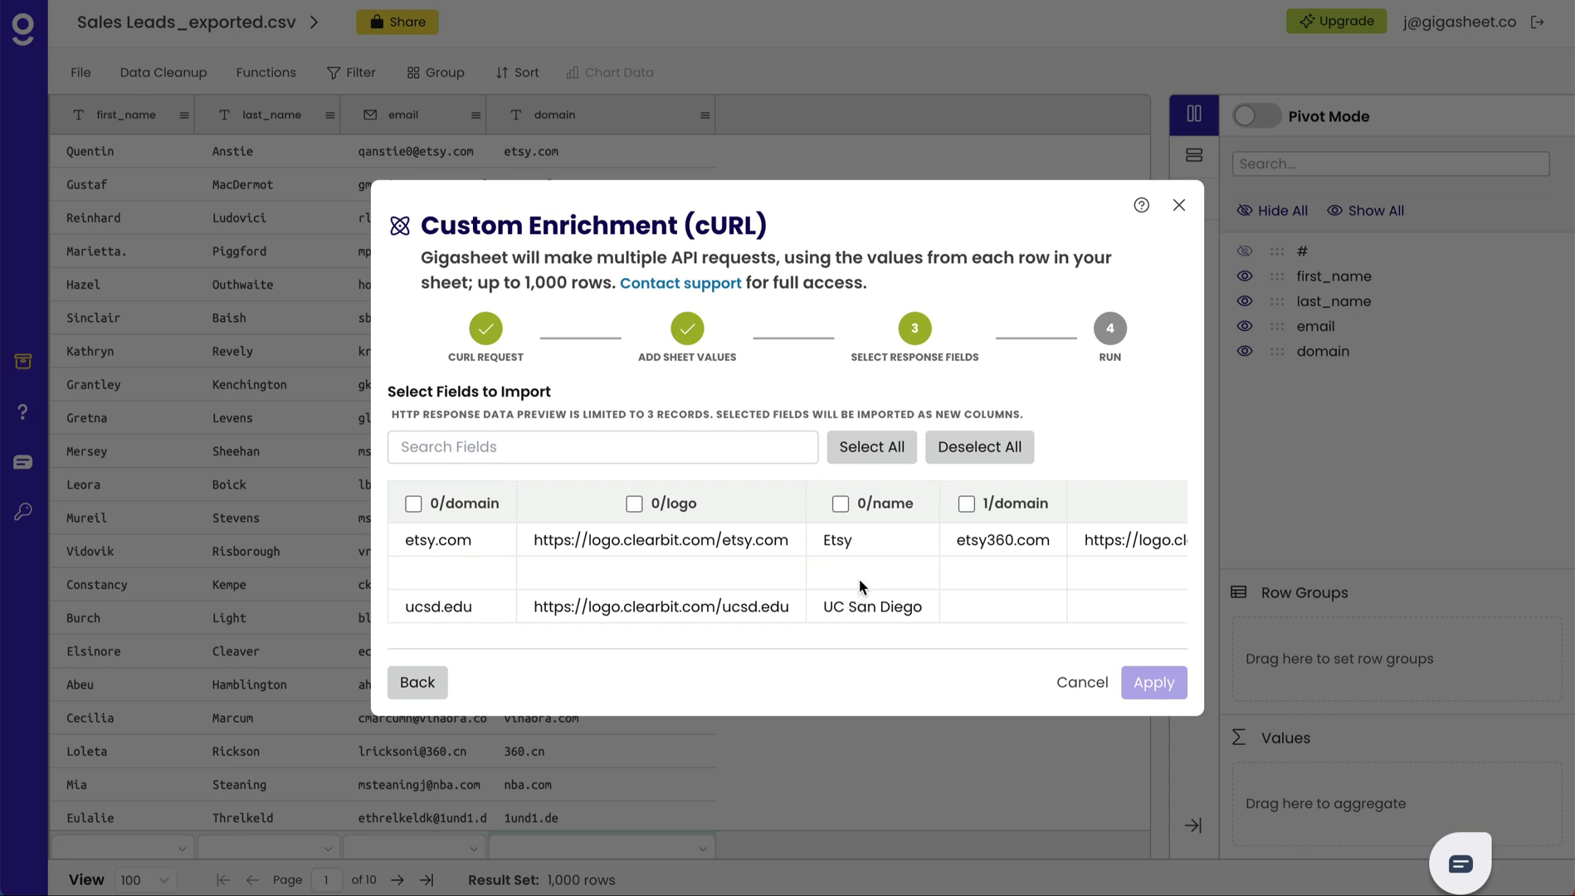
- Choose only the 0/name response field for import, run the custom enrichment and dismiss the processing notice
scroll(893, 595, "right", 5)
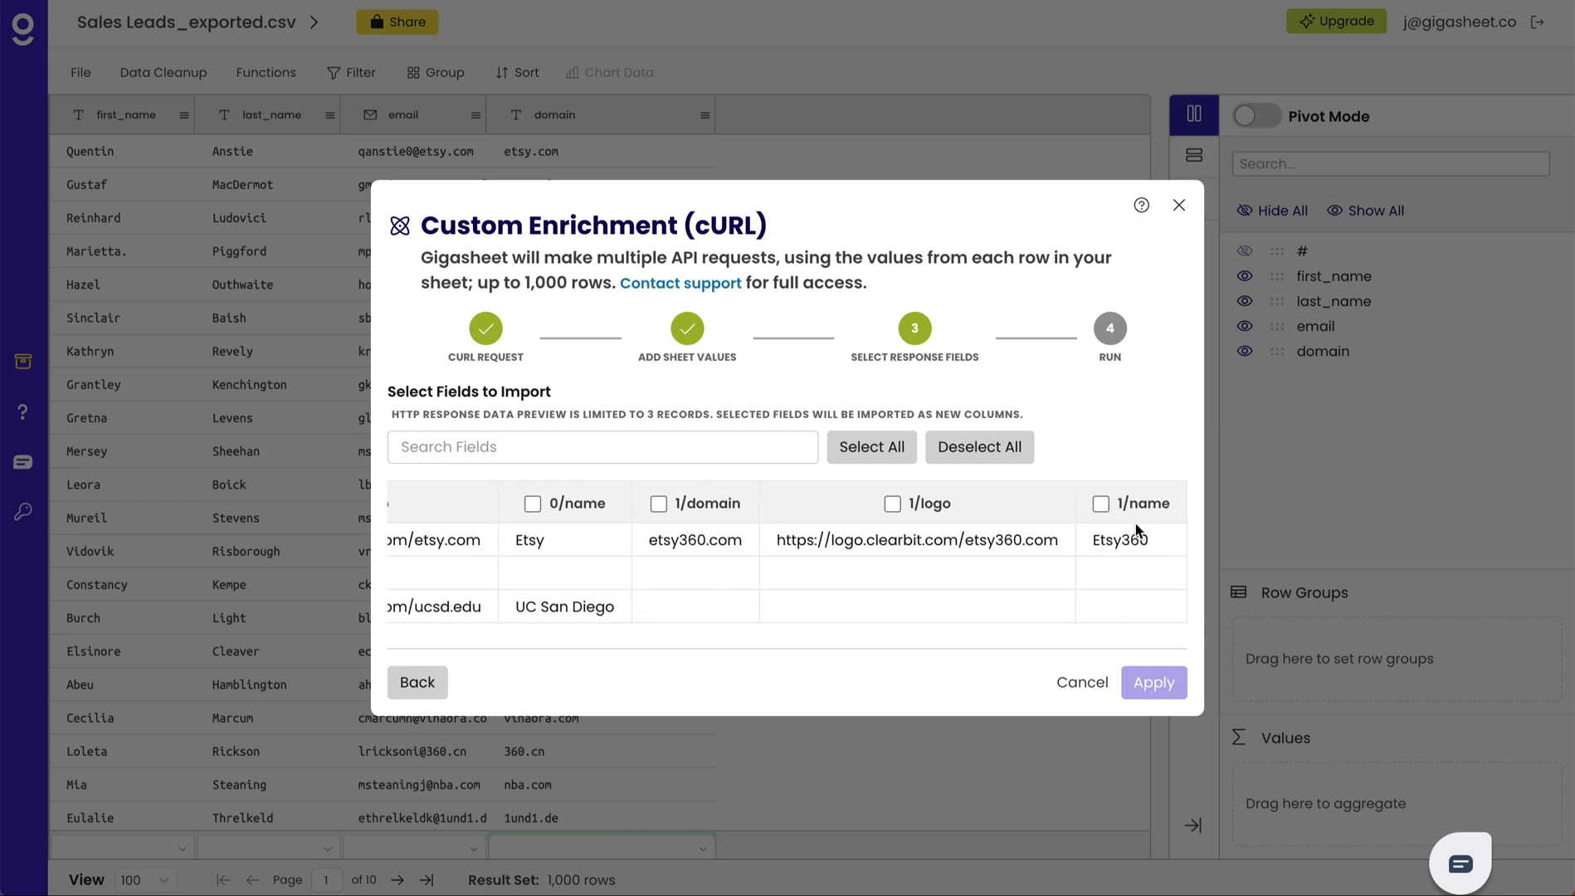
scroll(1055, 588, "left", 2)
scroll(1049, 588, "left", 4)
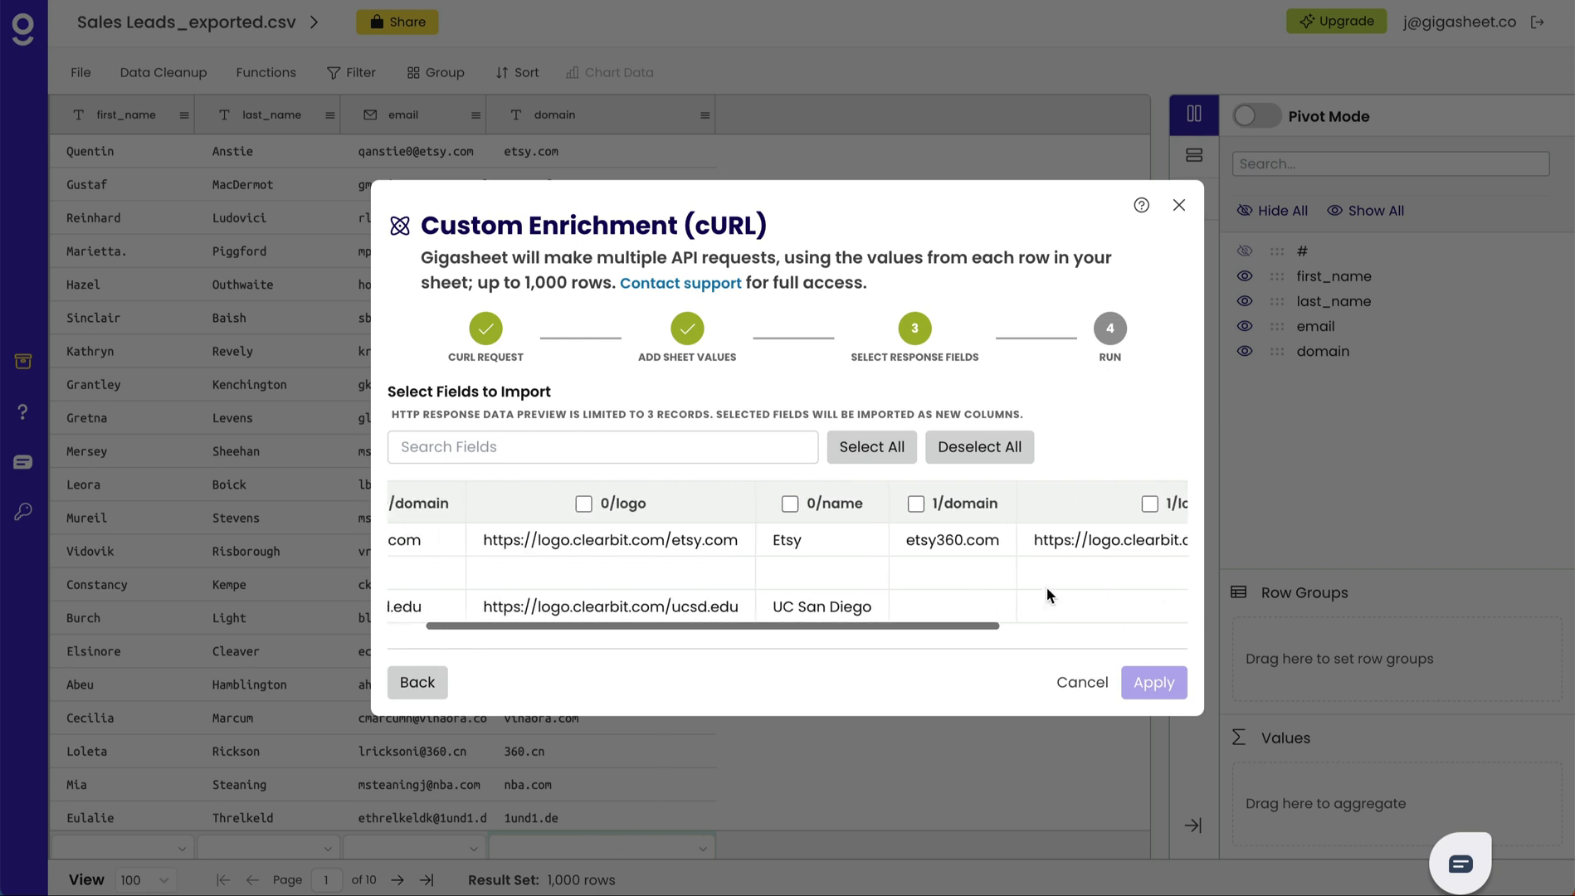
left_click(789, 503)
scroll(789, 511, "left", 1)
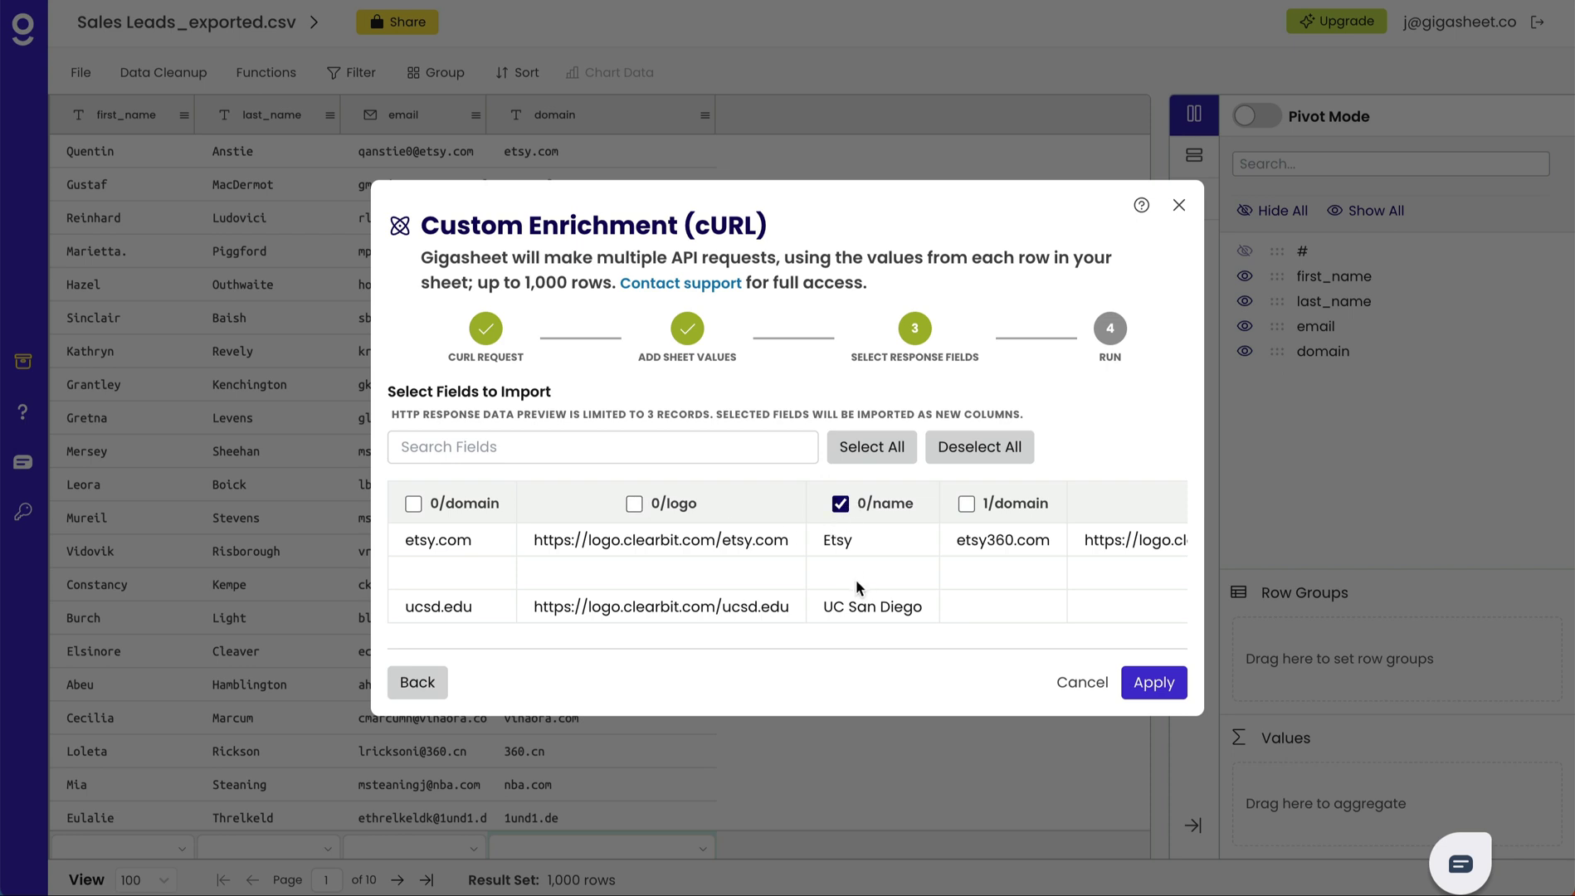
left_click(1153, 688)
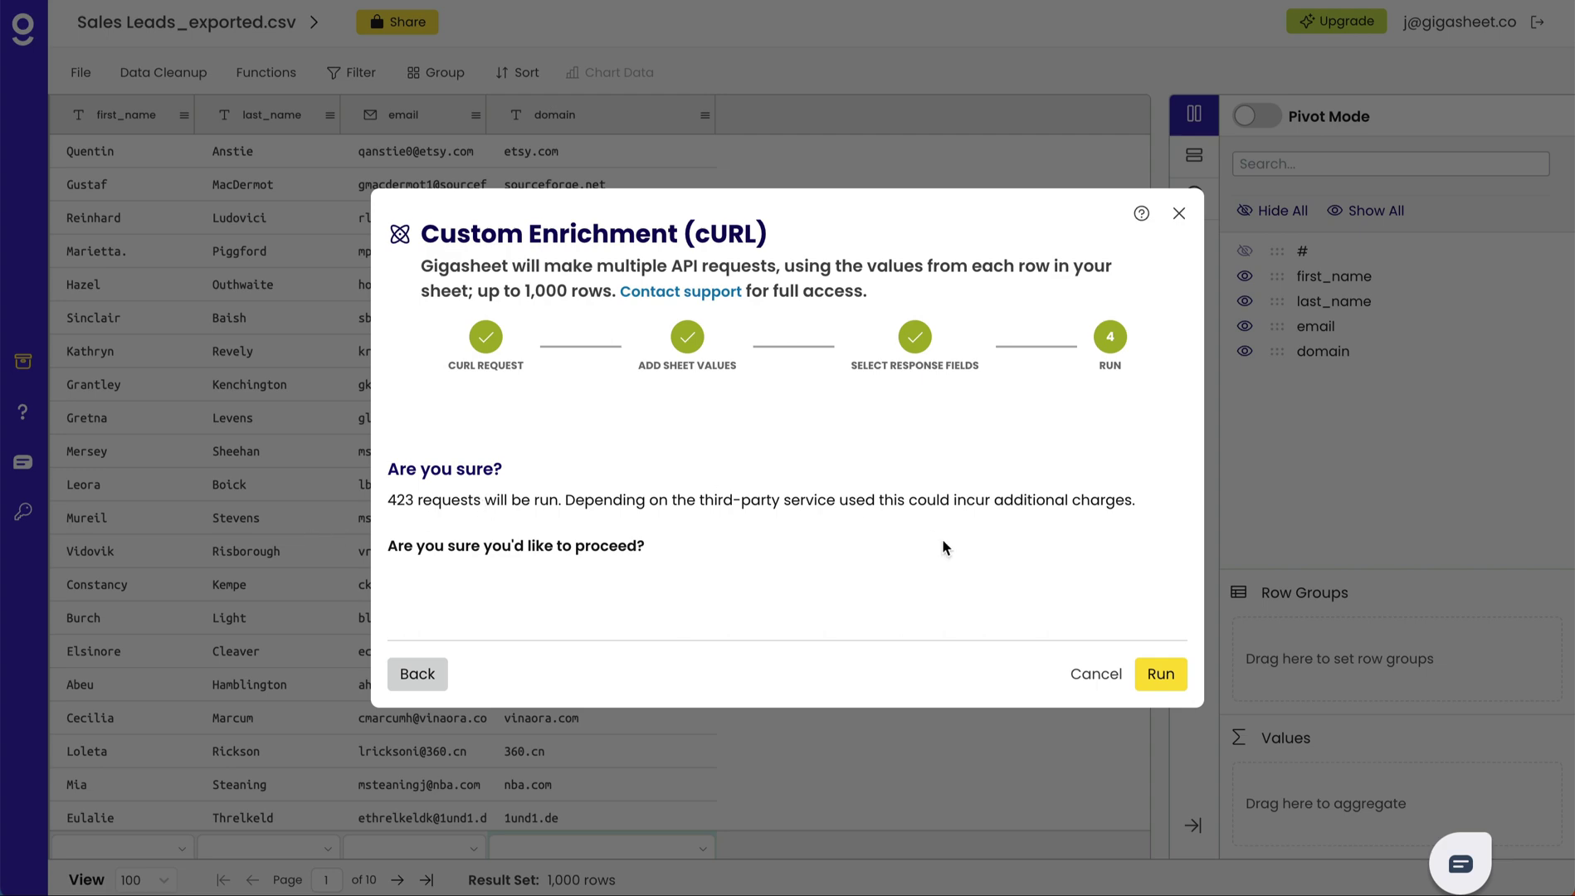
left_click(1166, 670)
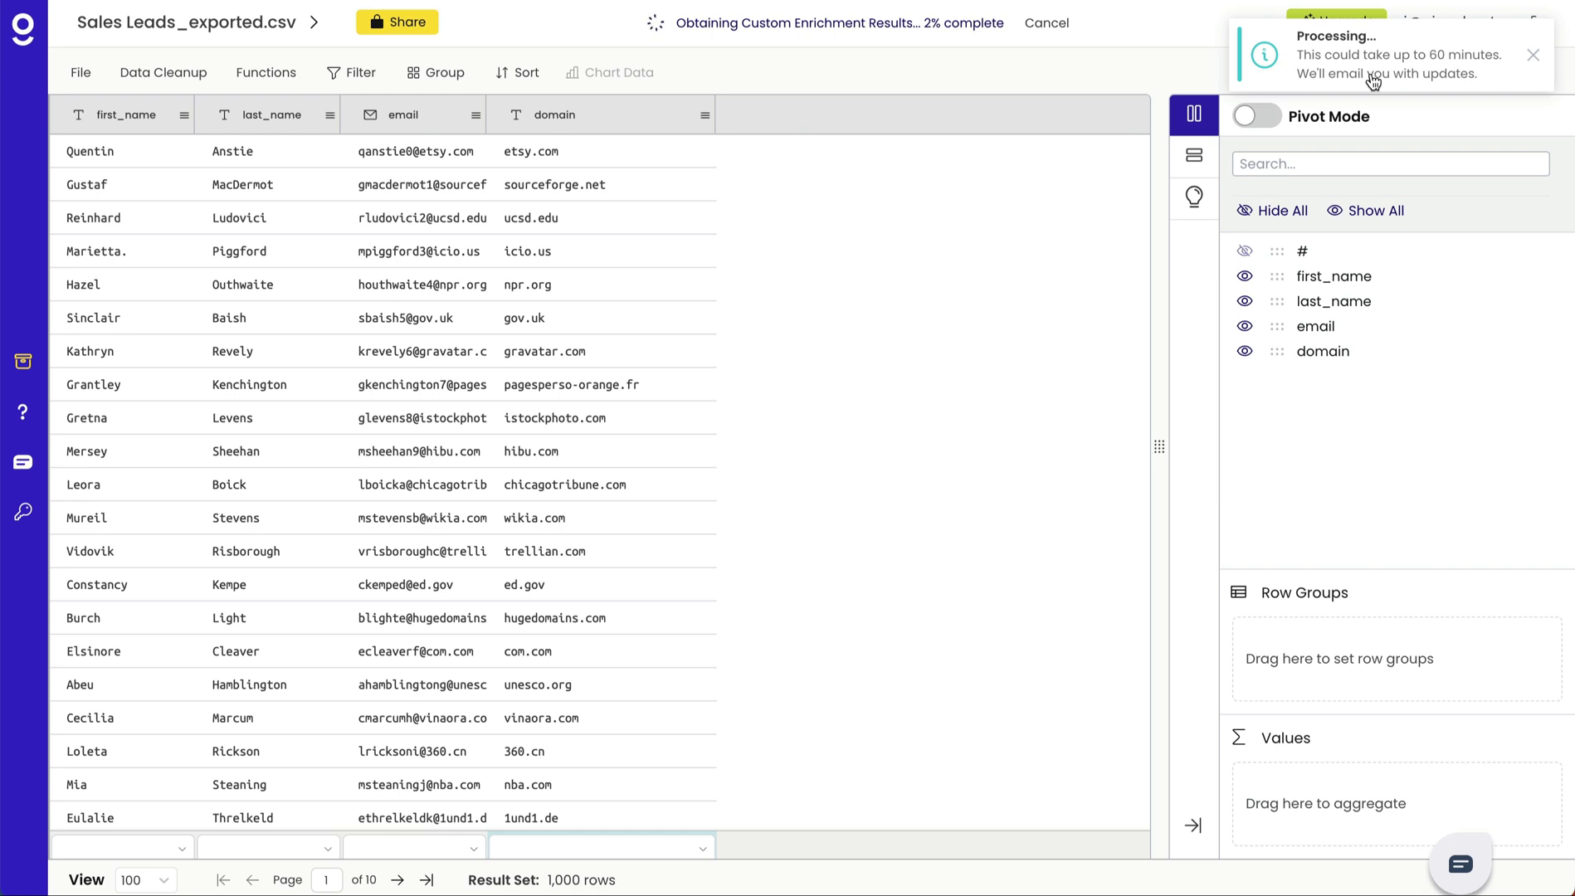
left_click(1532, 55)
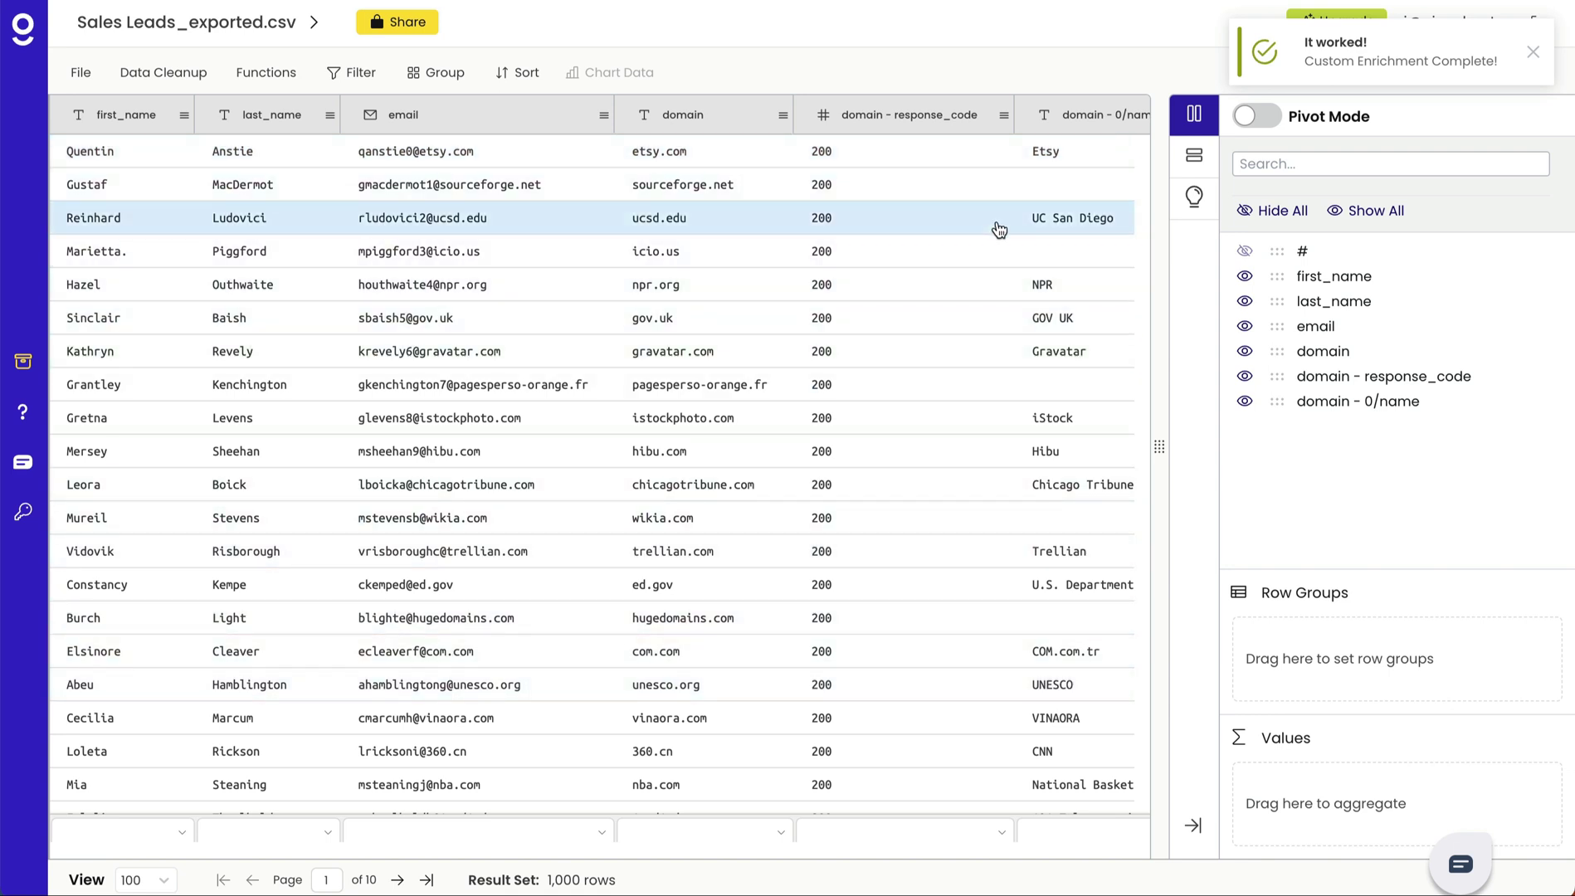
- Rename the "domain - 0/name" column to "company"
scroll(996, 220, "right", 1)
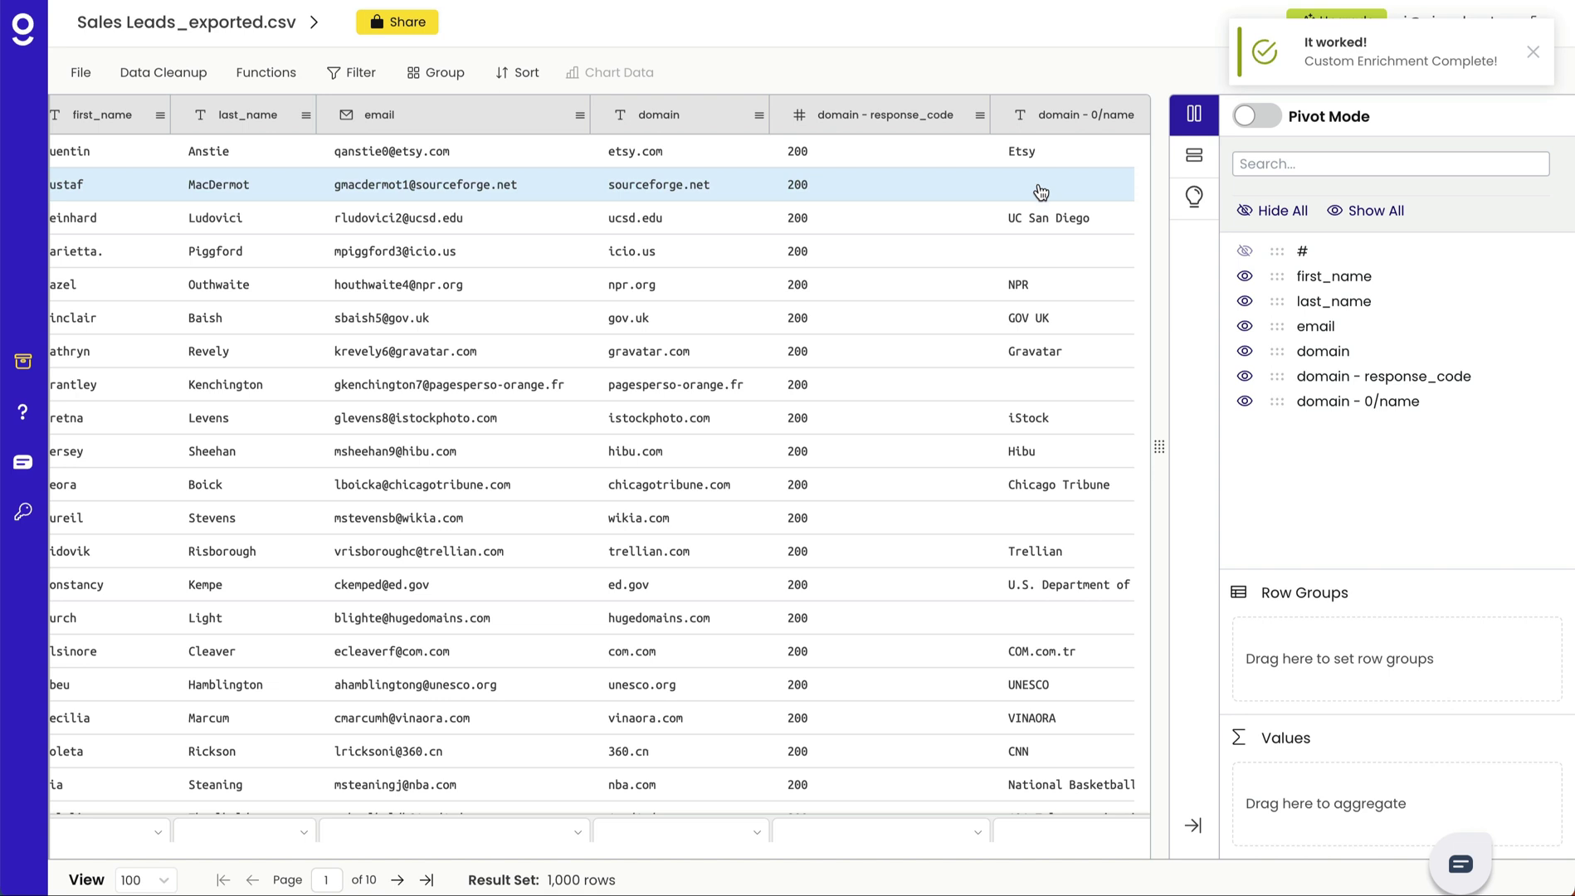
scroll(1041, 191, "right", 3)
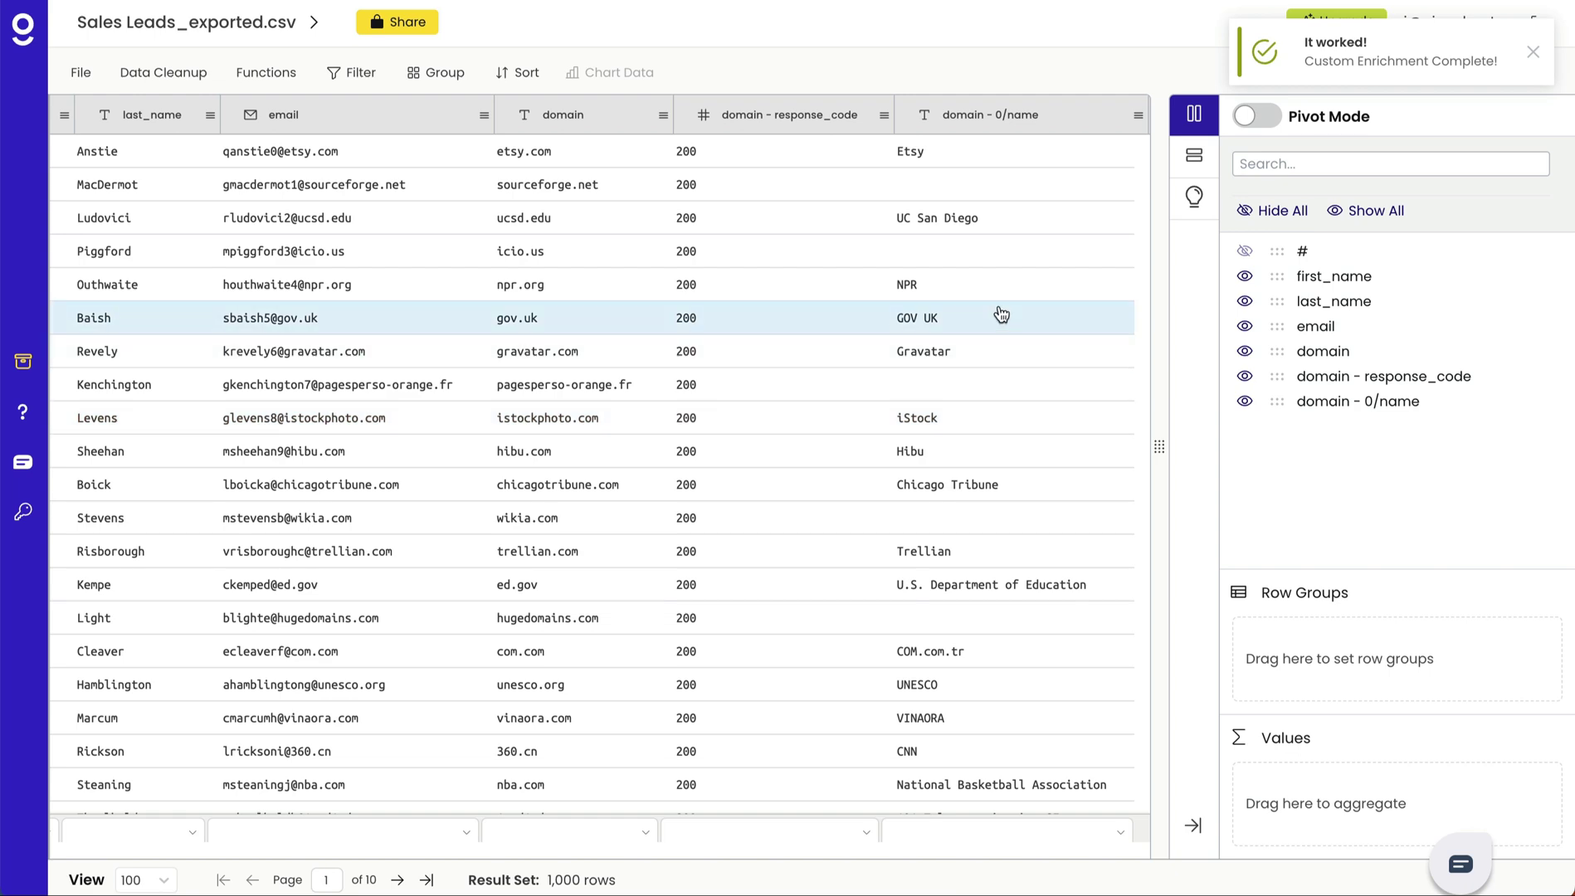
double_click(987, 109)
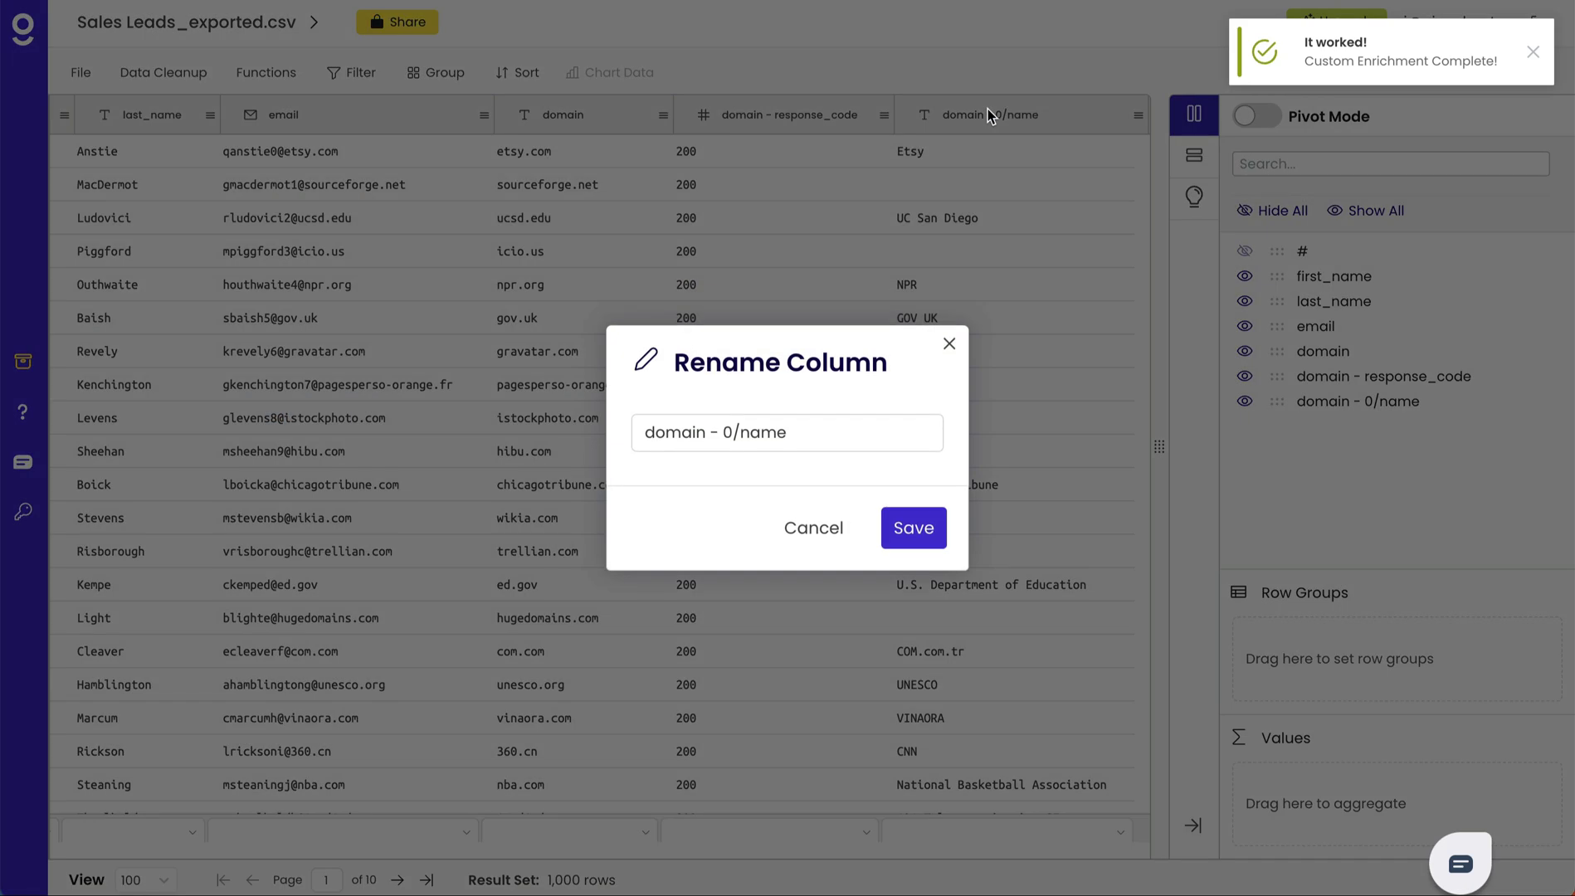
triple_click(819, 436)
type("company")
key("Return")
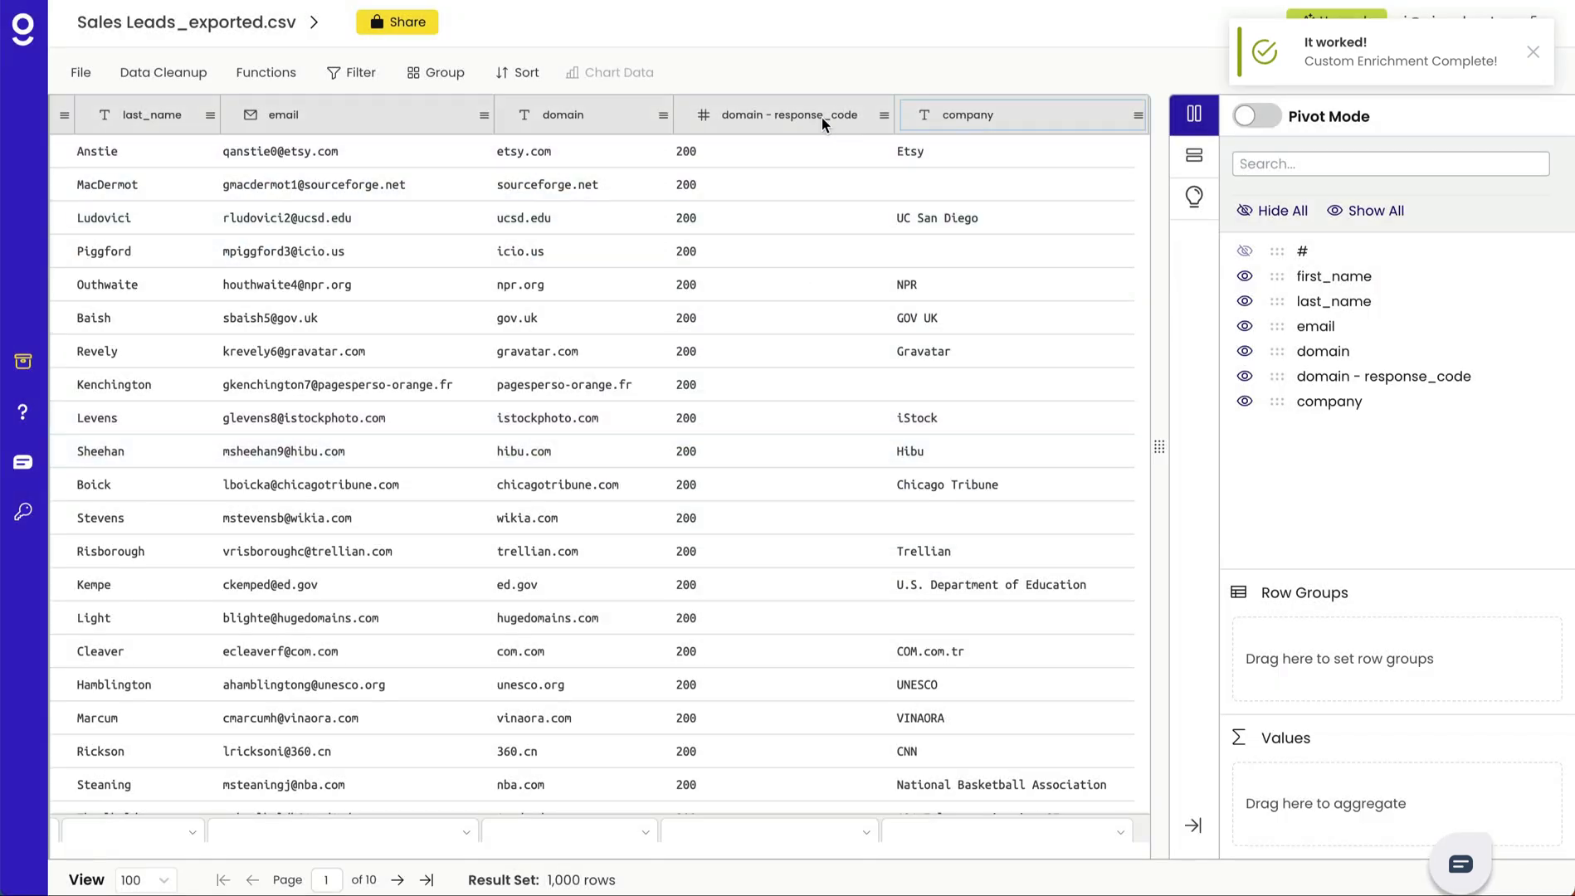
- Delete the "domain - response_code" column and dismiss the enrichment notification
double_click(811, 119)
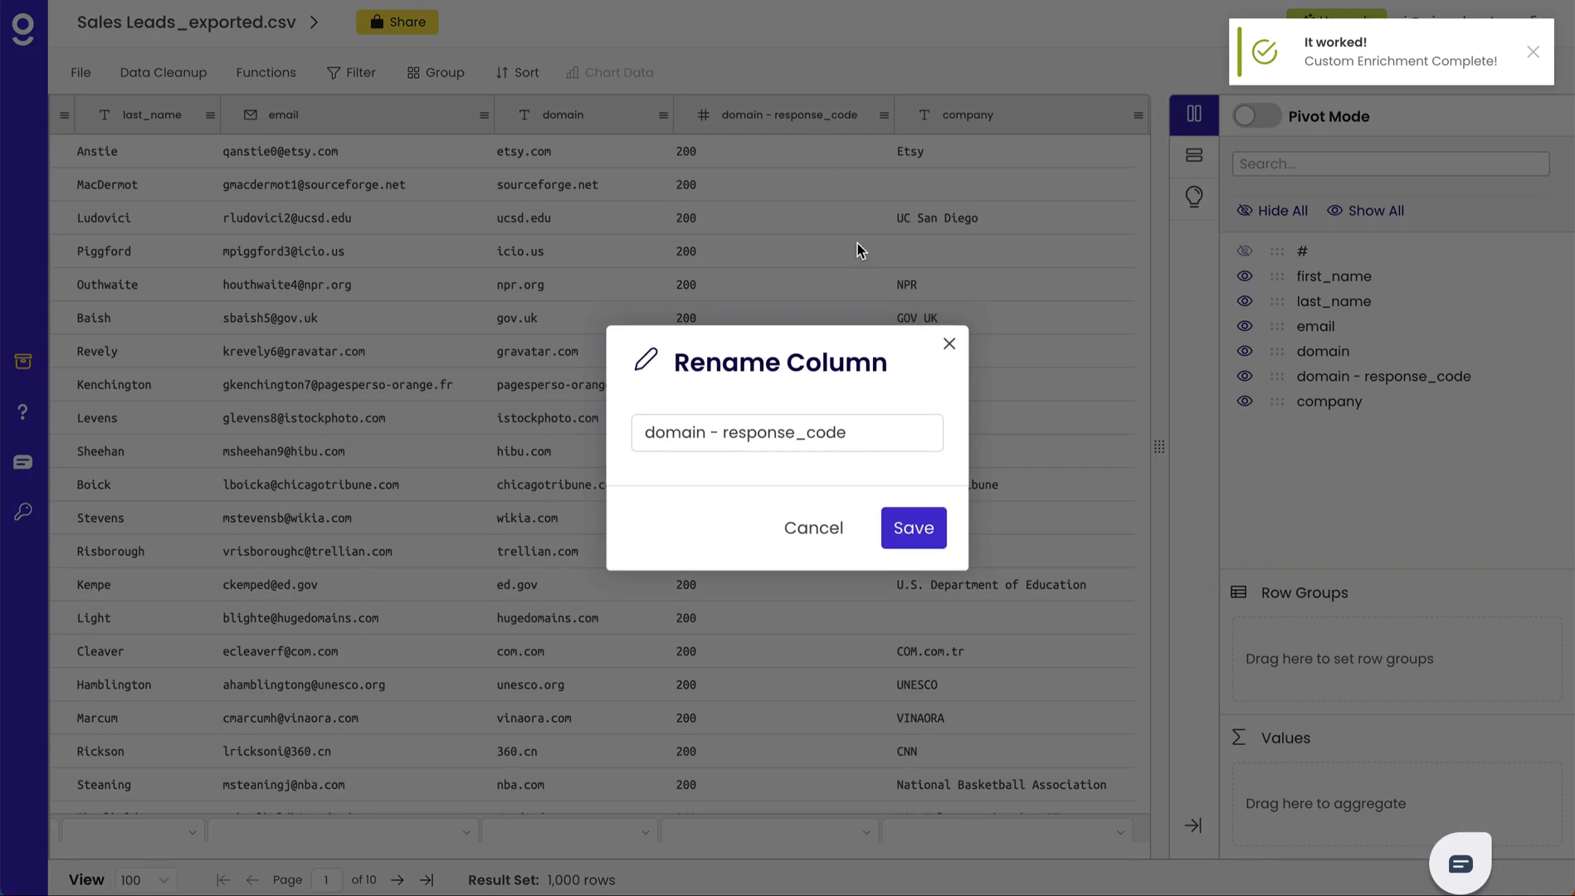
left_click(820, 535)
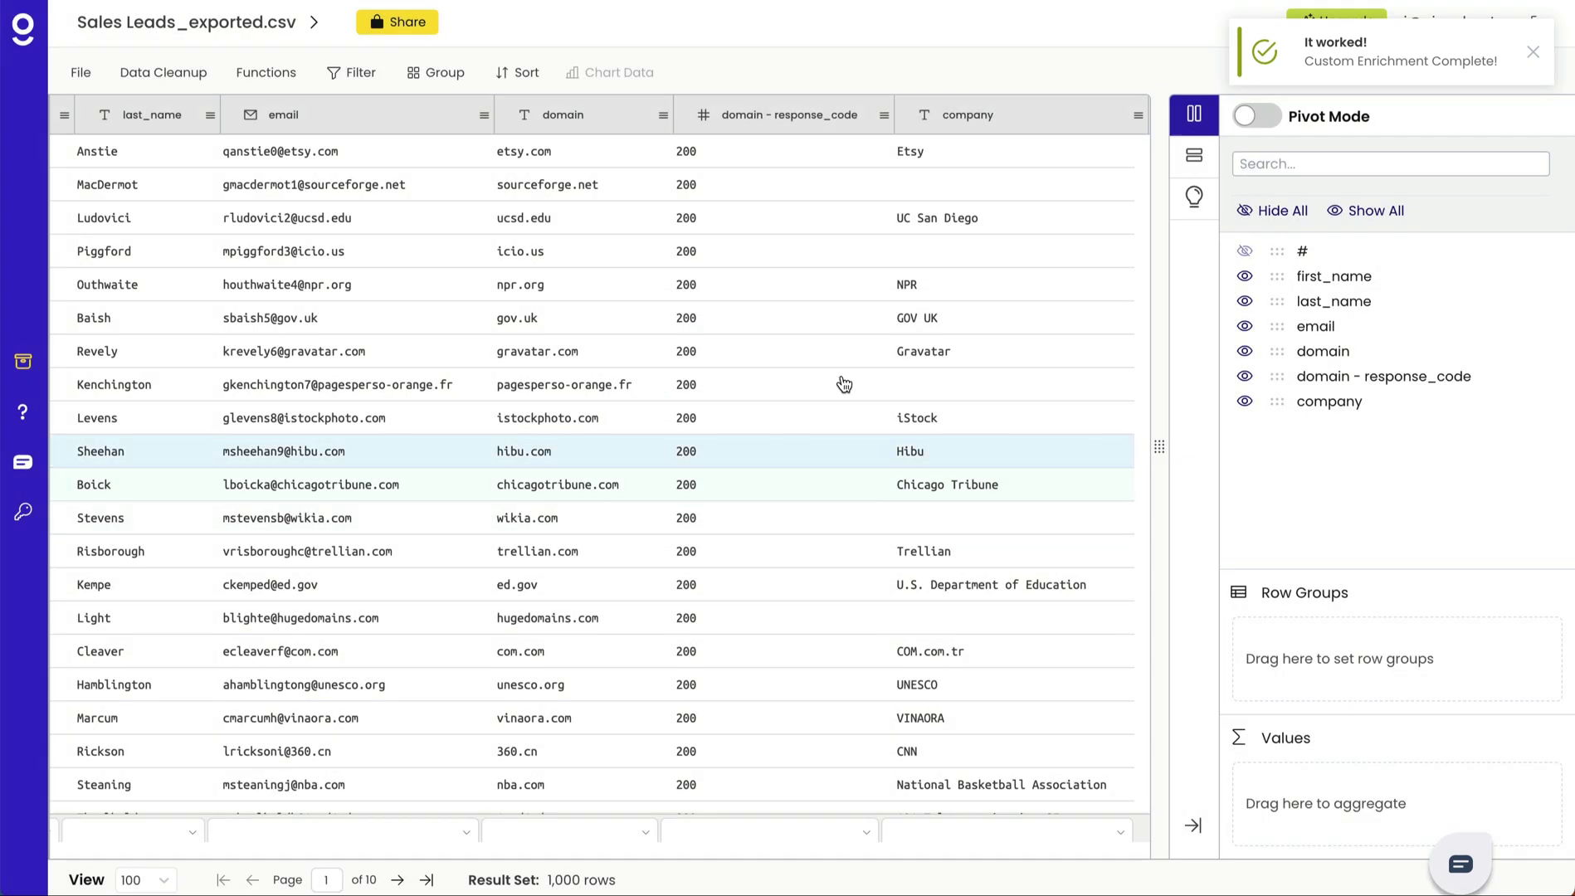
left_click(883, 117)
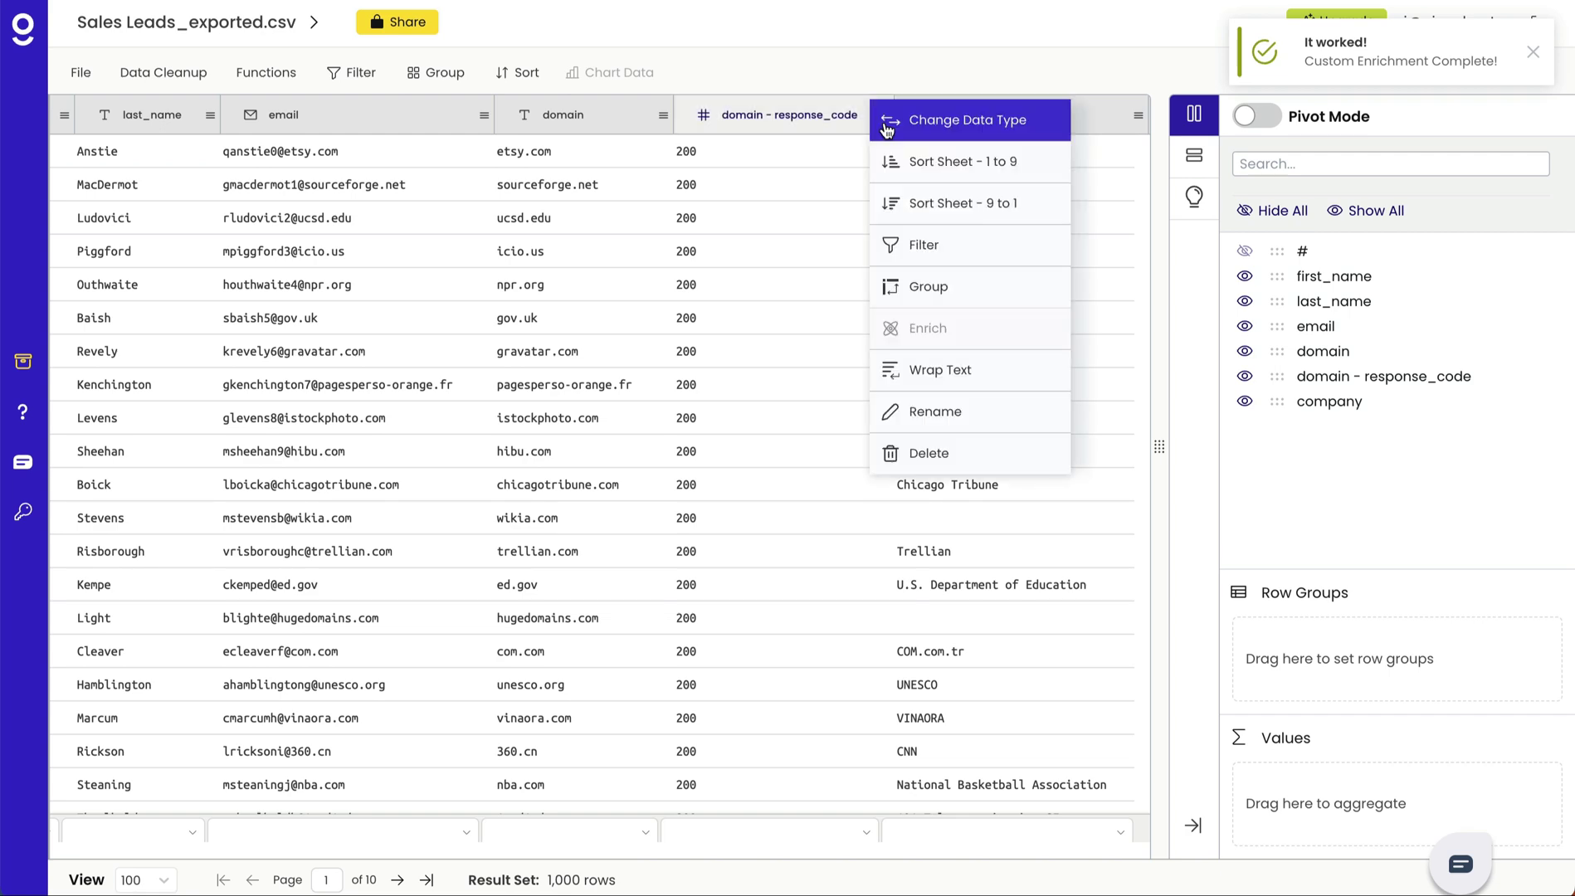
left_click(929, 453)
left_click(930, 523)
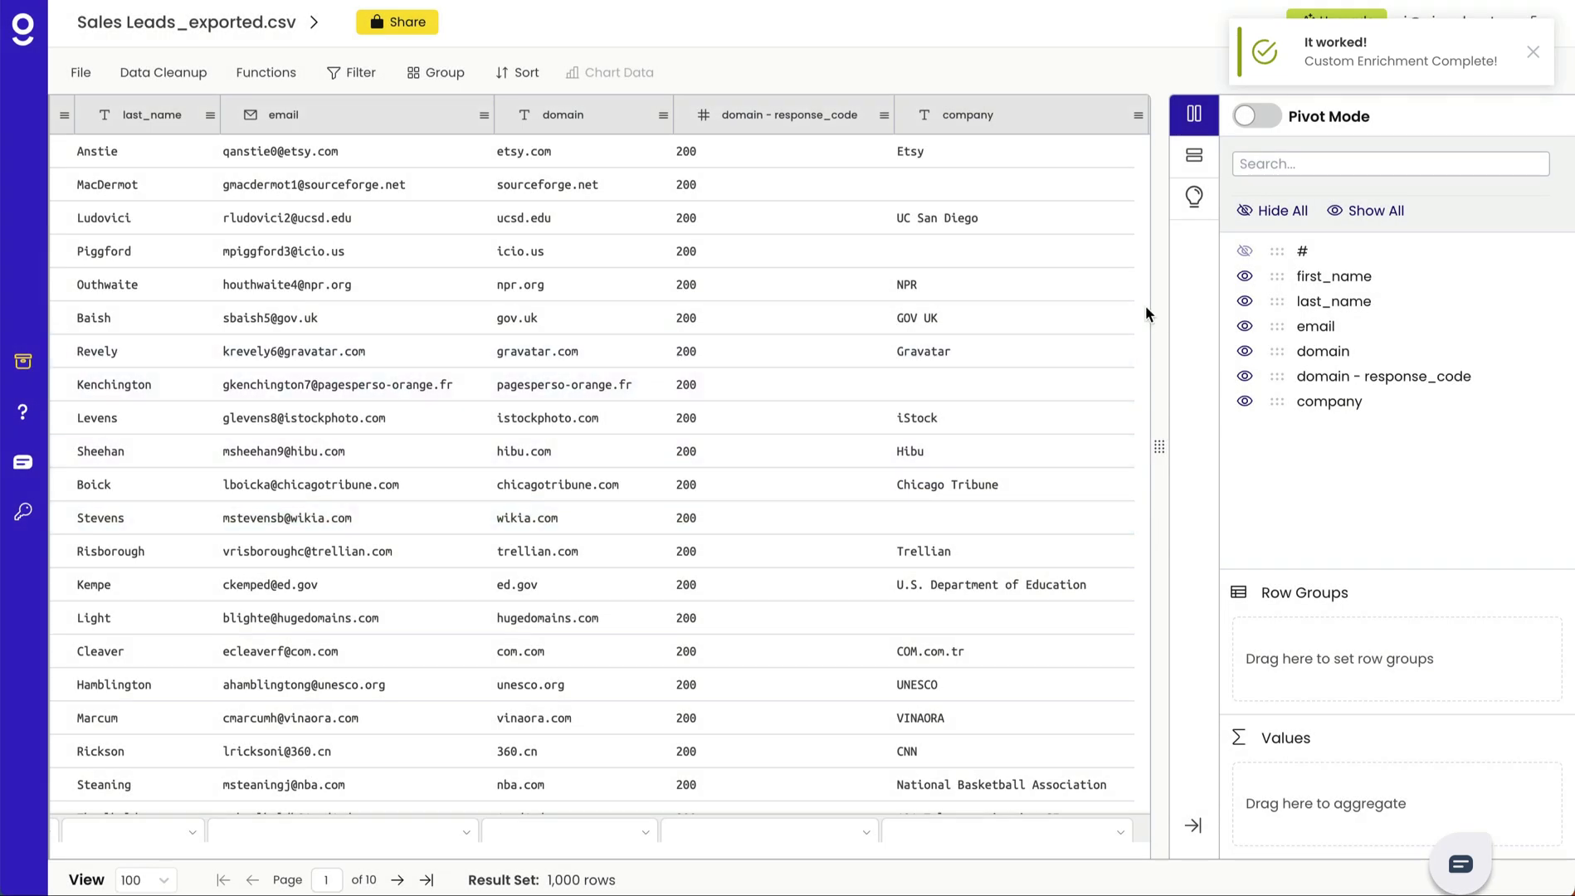
left_click(1535, 51)
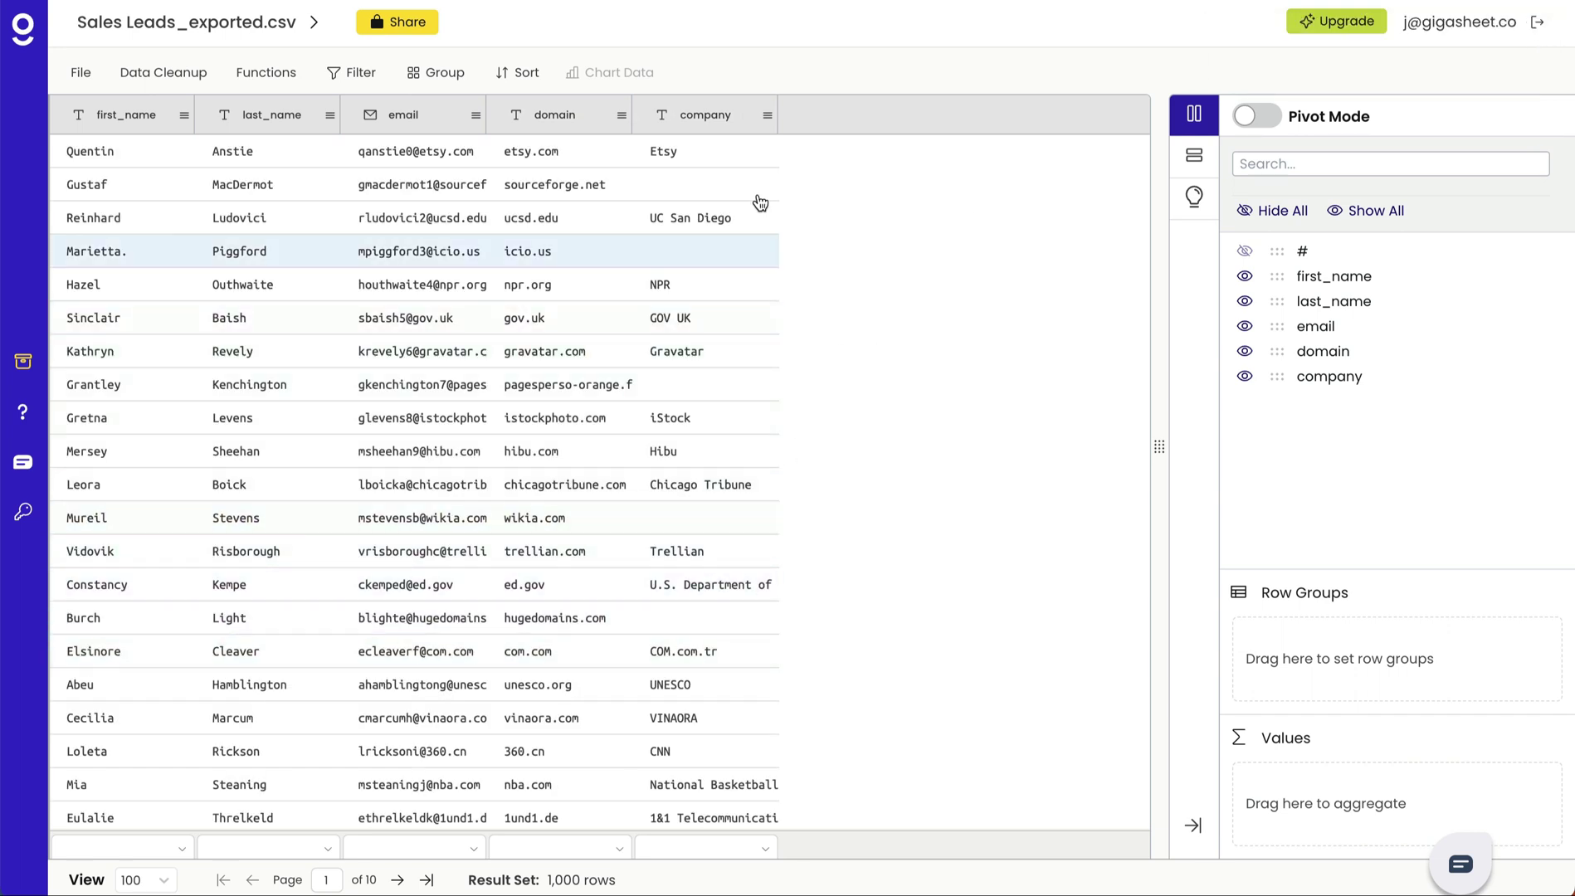
- Widen the company column and filter the sheet to exclude rows with an empty company value
left_click_drag(774, 107, 968, 107)
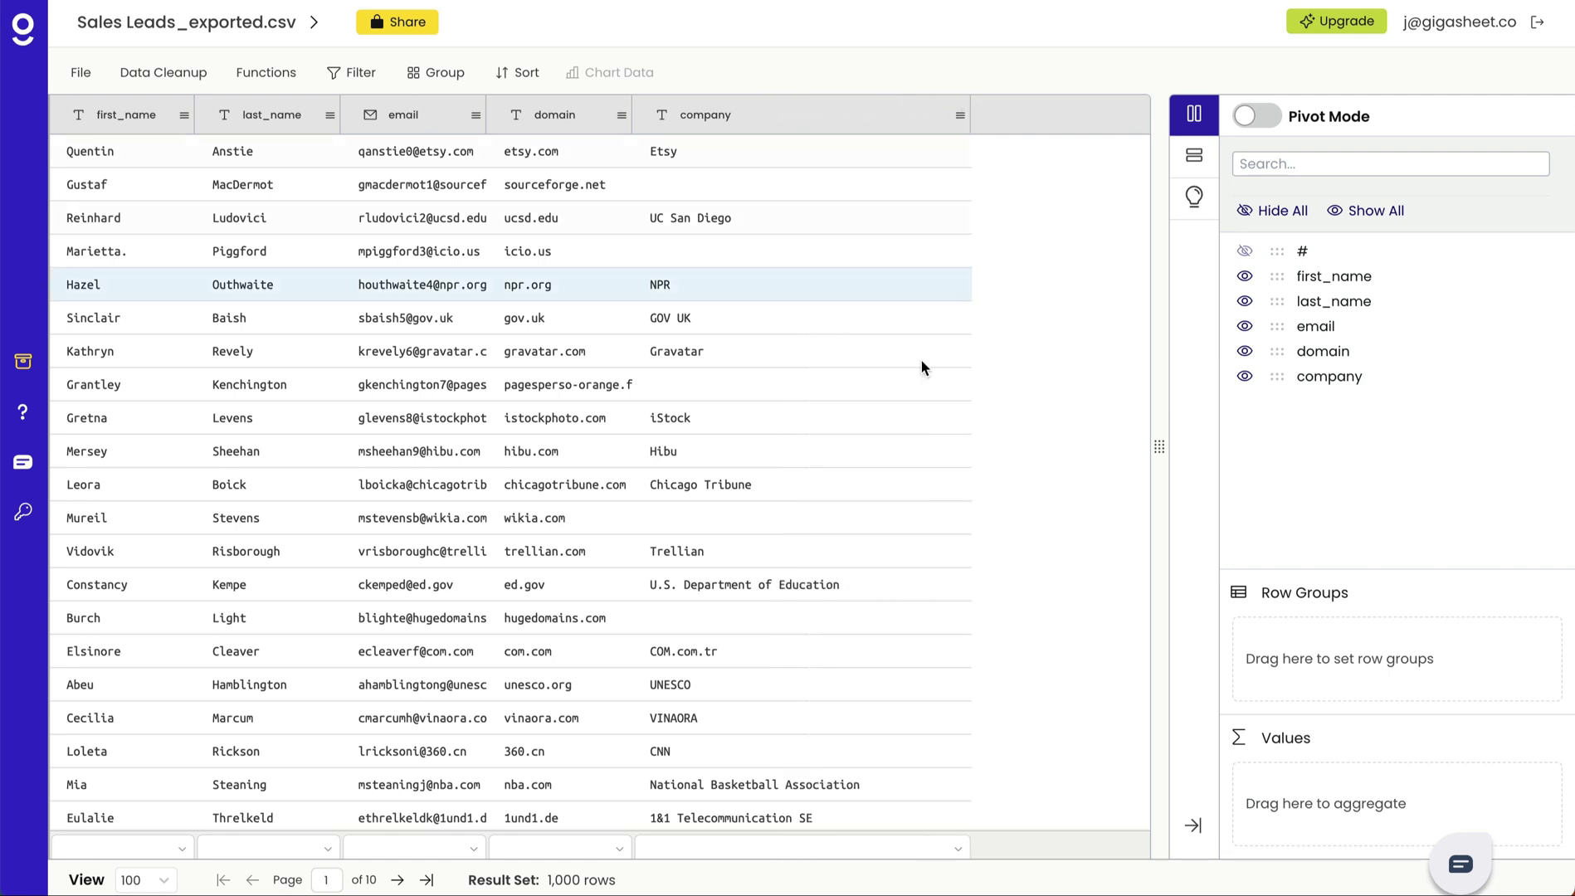
right_click(782, 197)
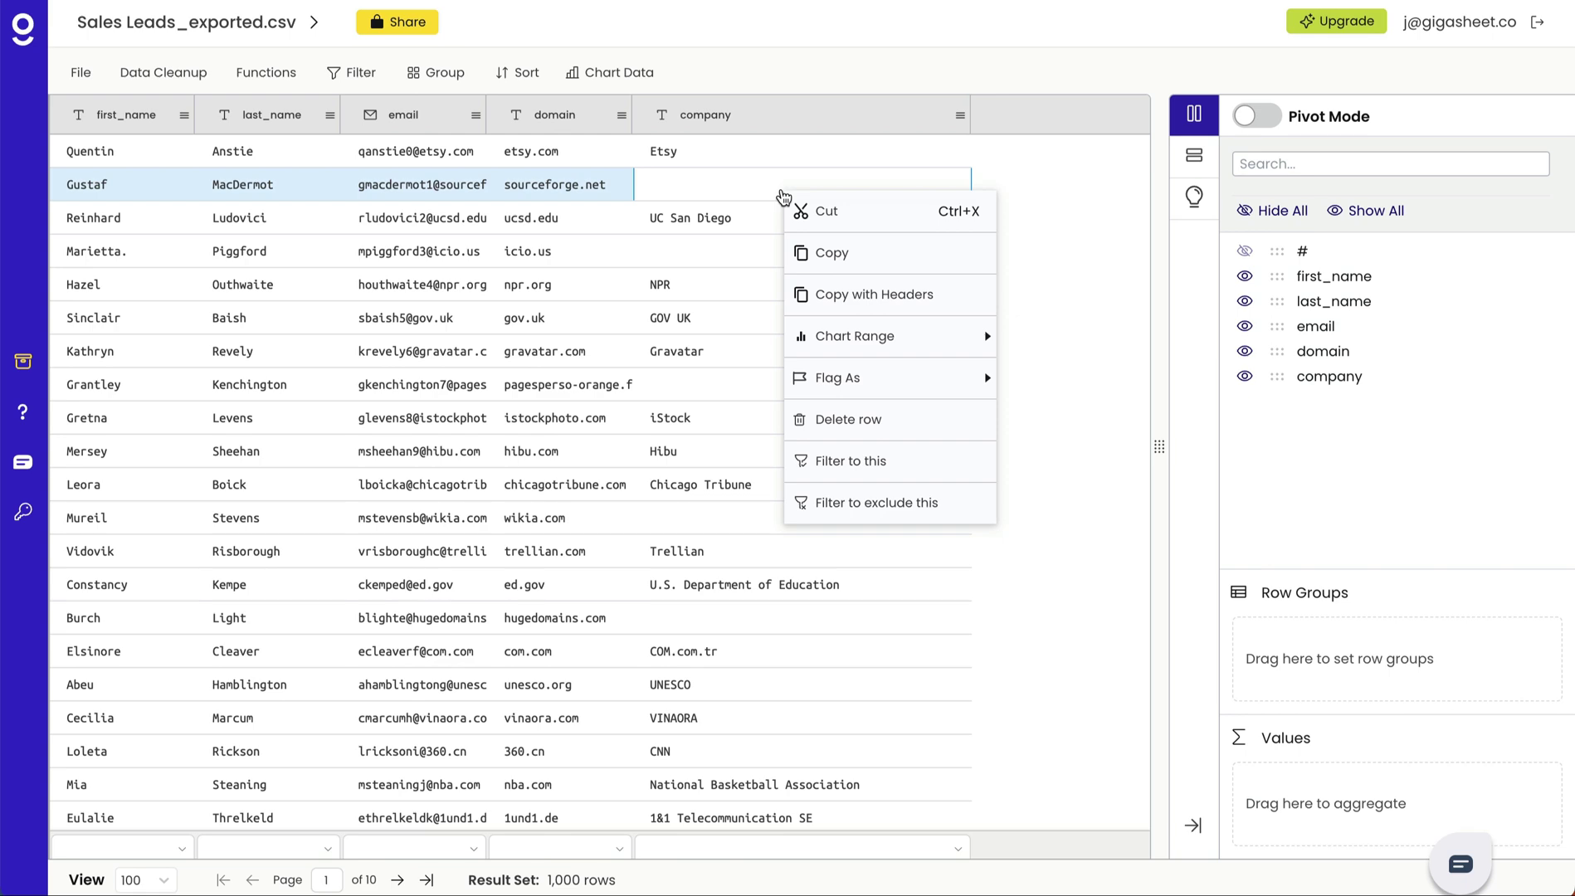
left_click(898, 503)
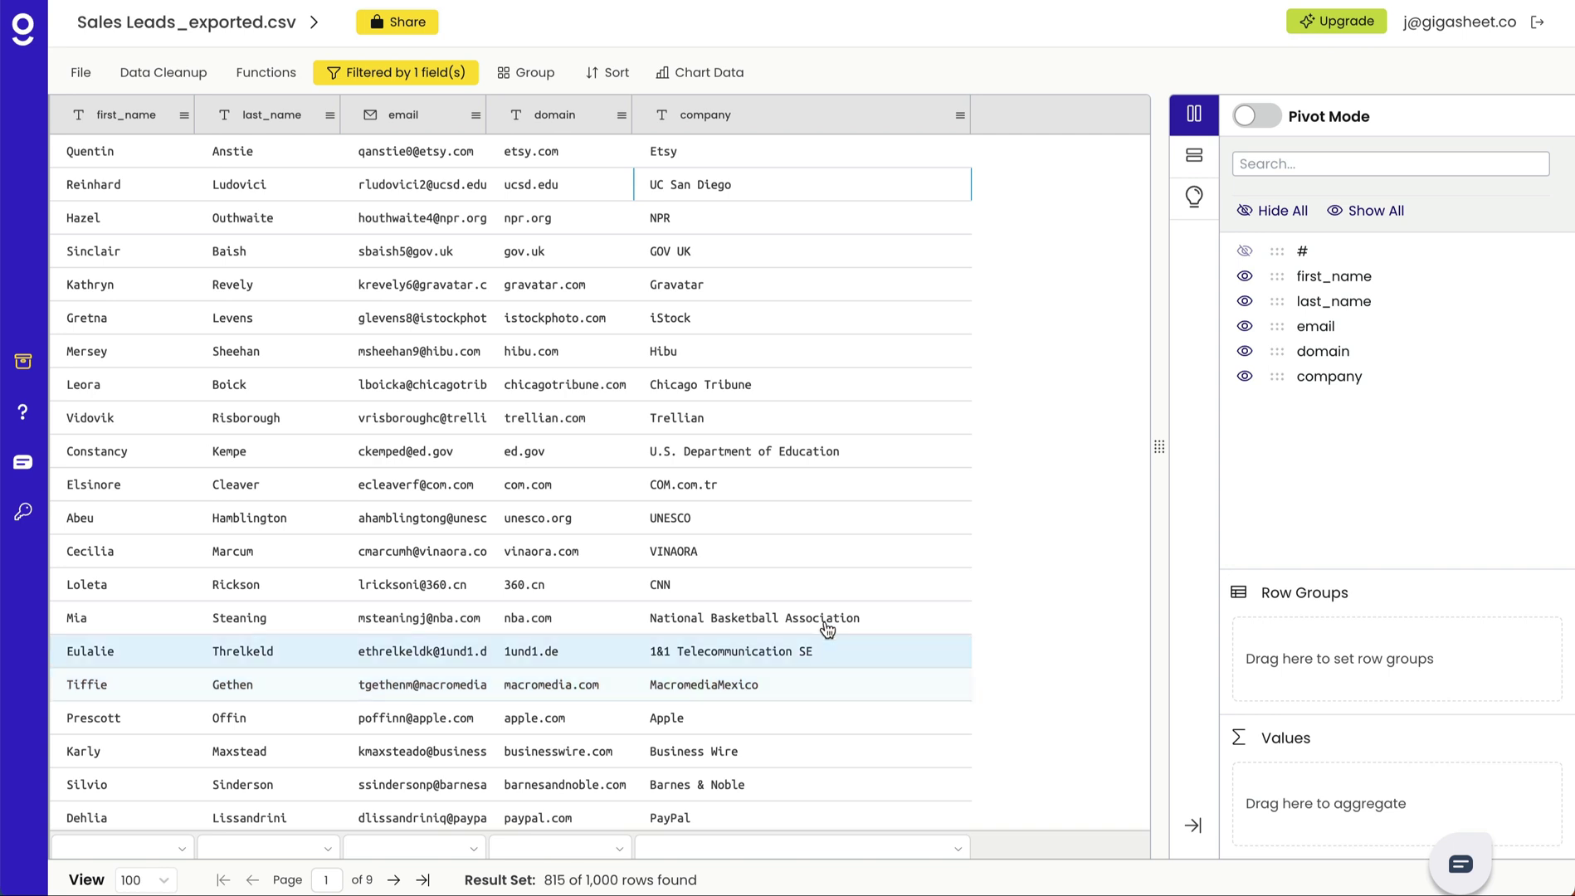
- Permanently delete the row whose company is COM.com.tr
right_click(808, 501)
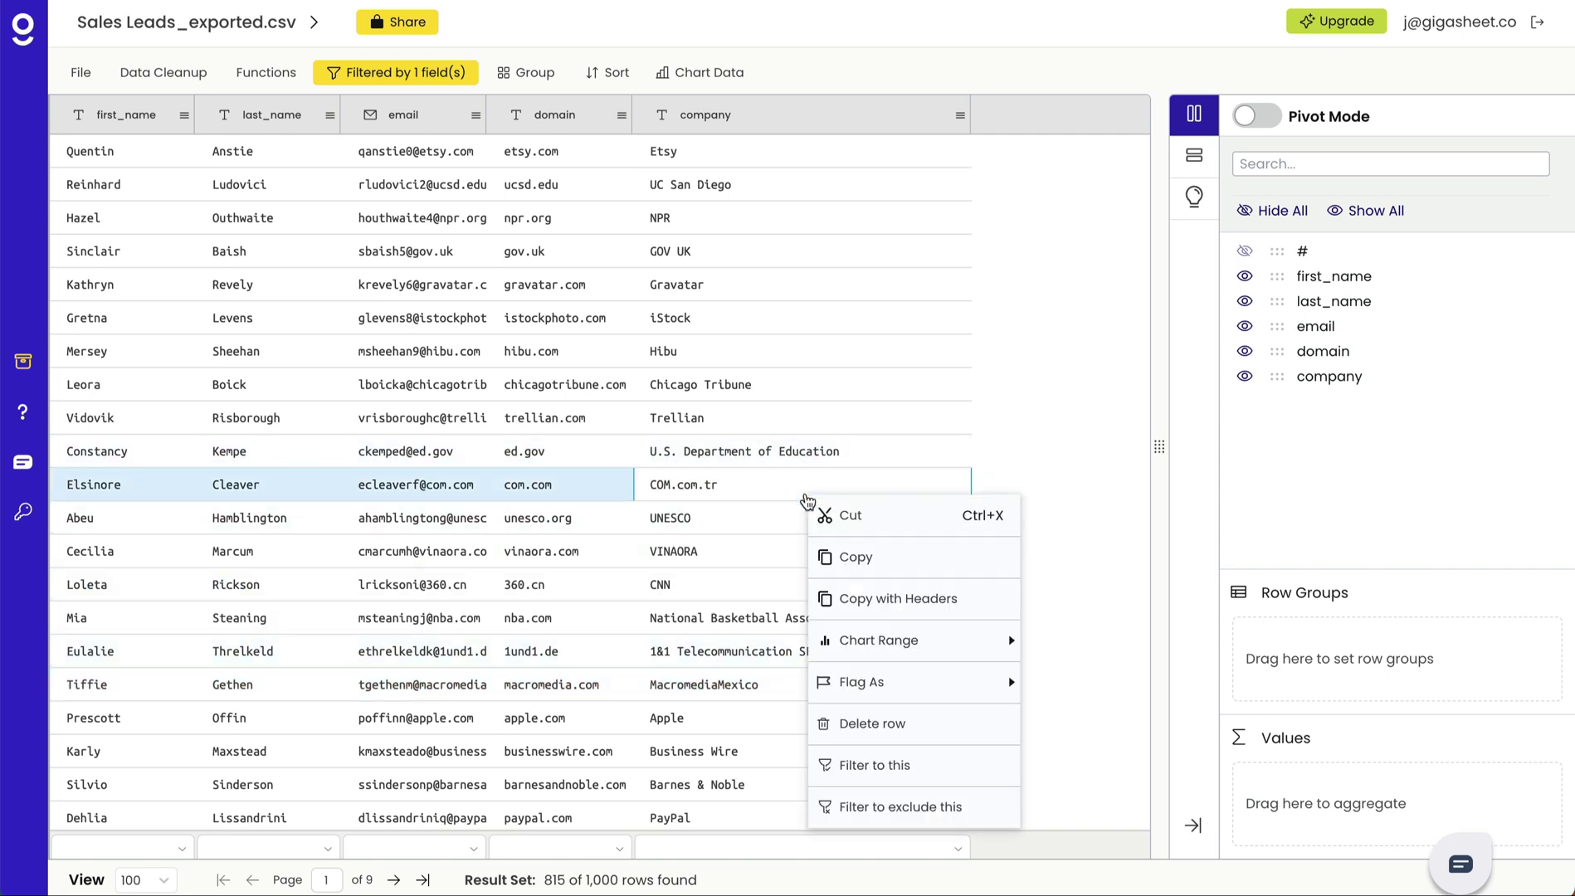
left_click(847, 723)
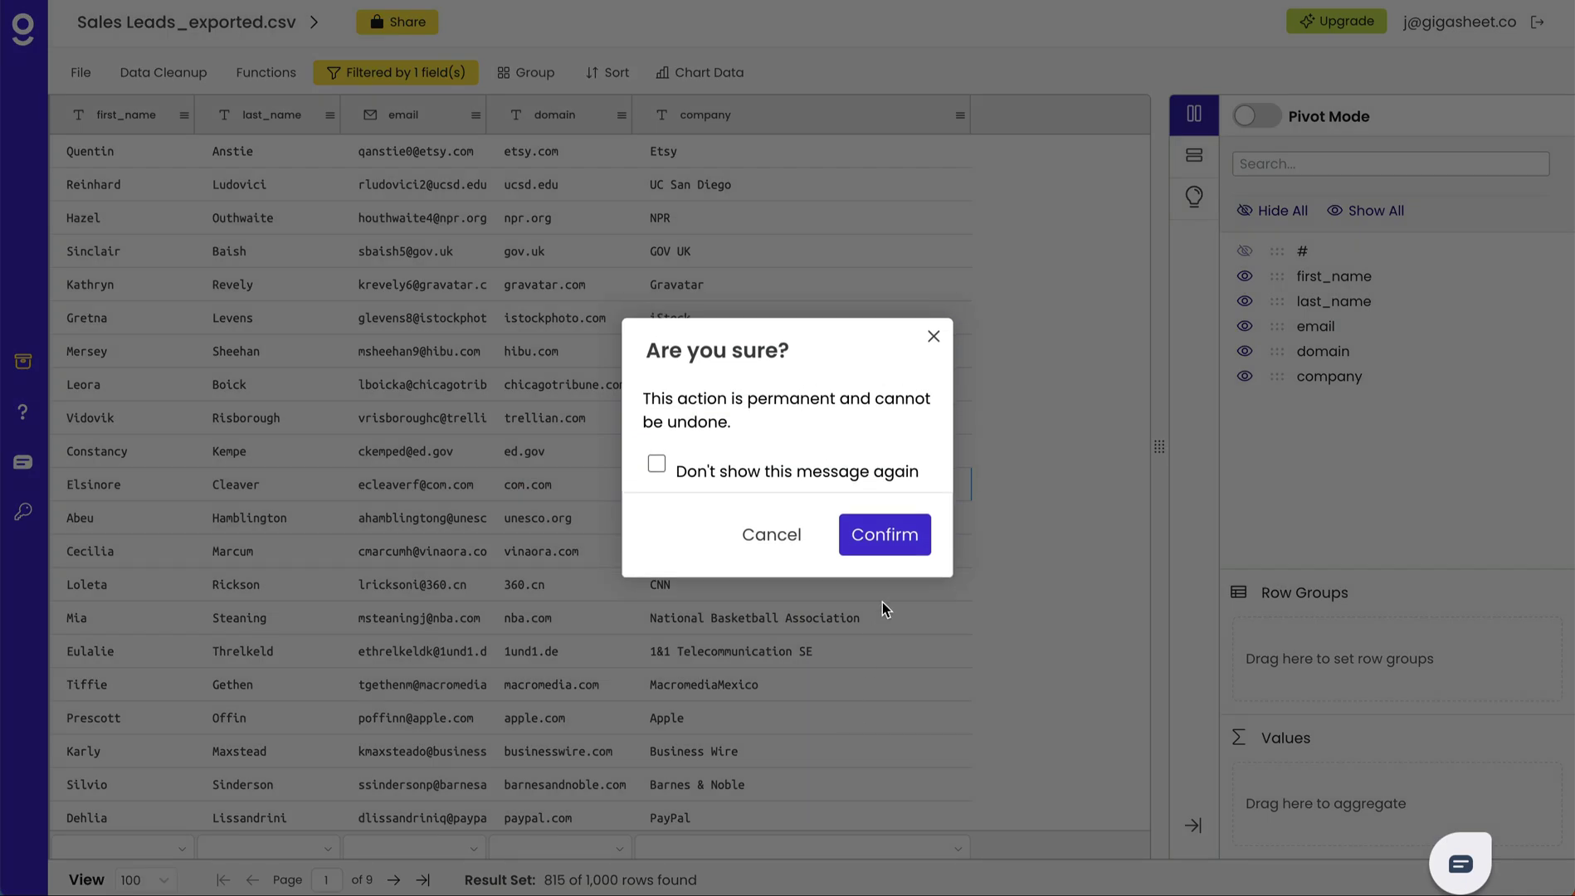
left_click(890, 548)
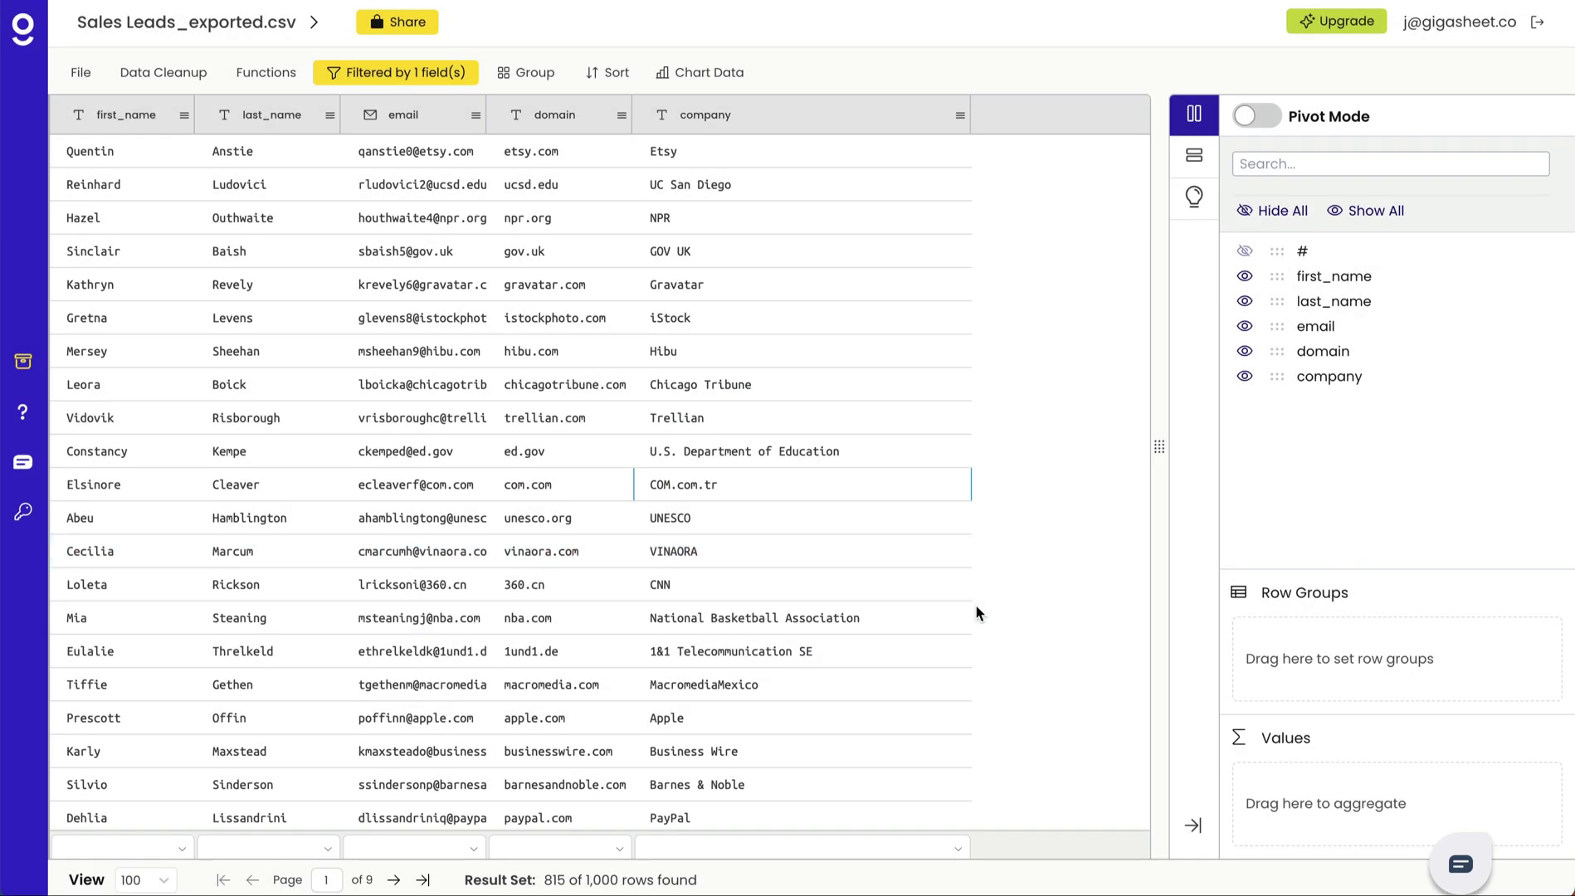
- Review the company names on the first page of filtered rows and narrow the company column
scroll(954, 580, "down", 8)
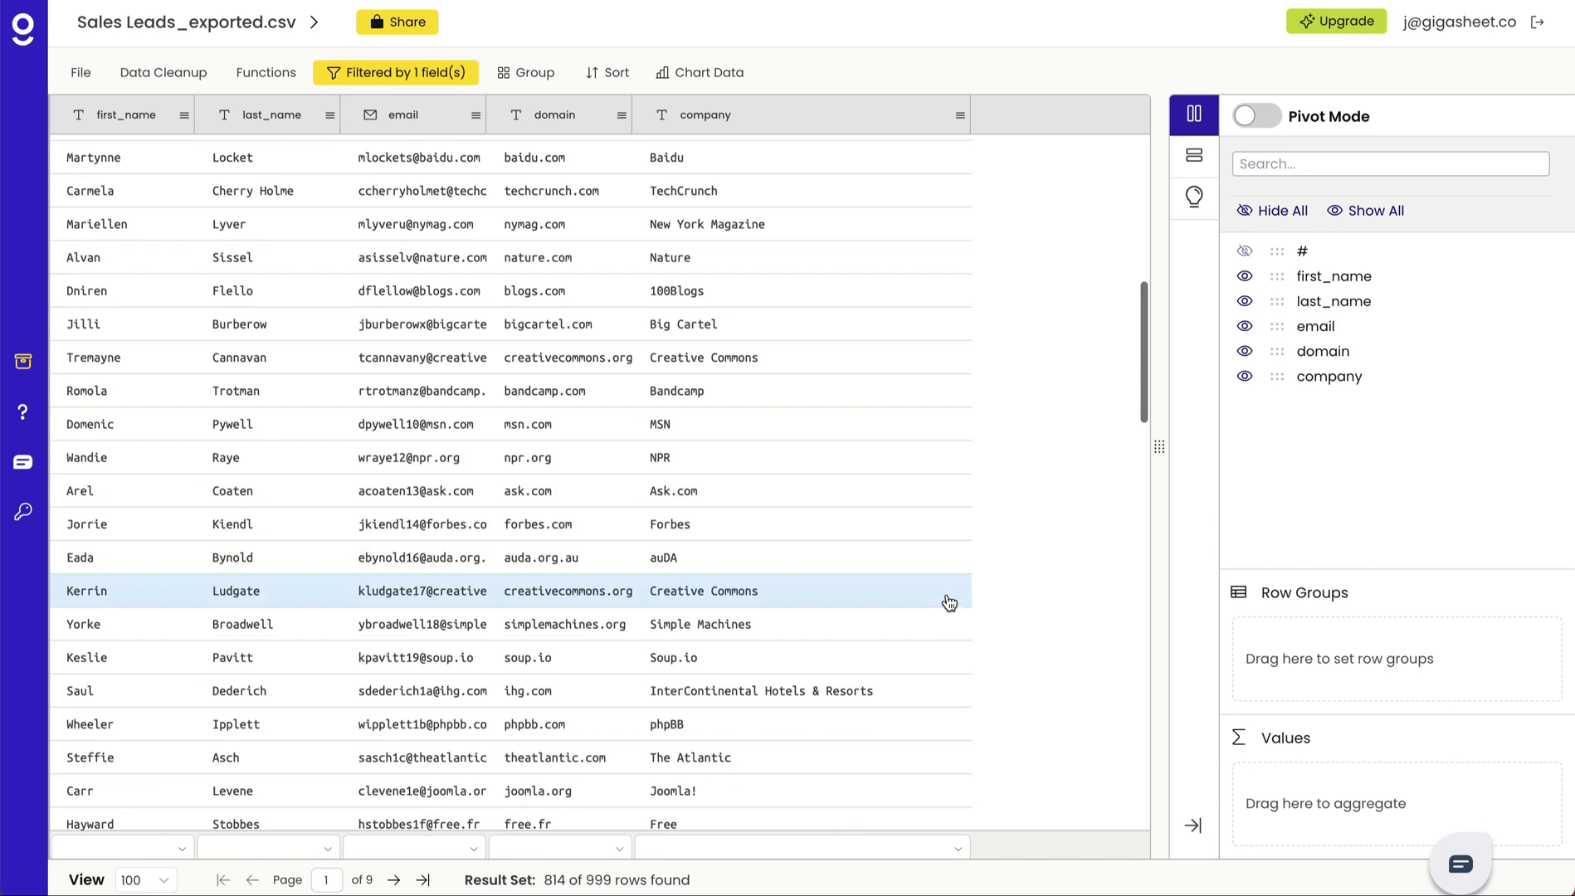
scroll(949, 604, "down", 8)
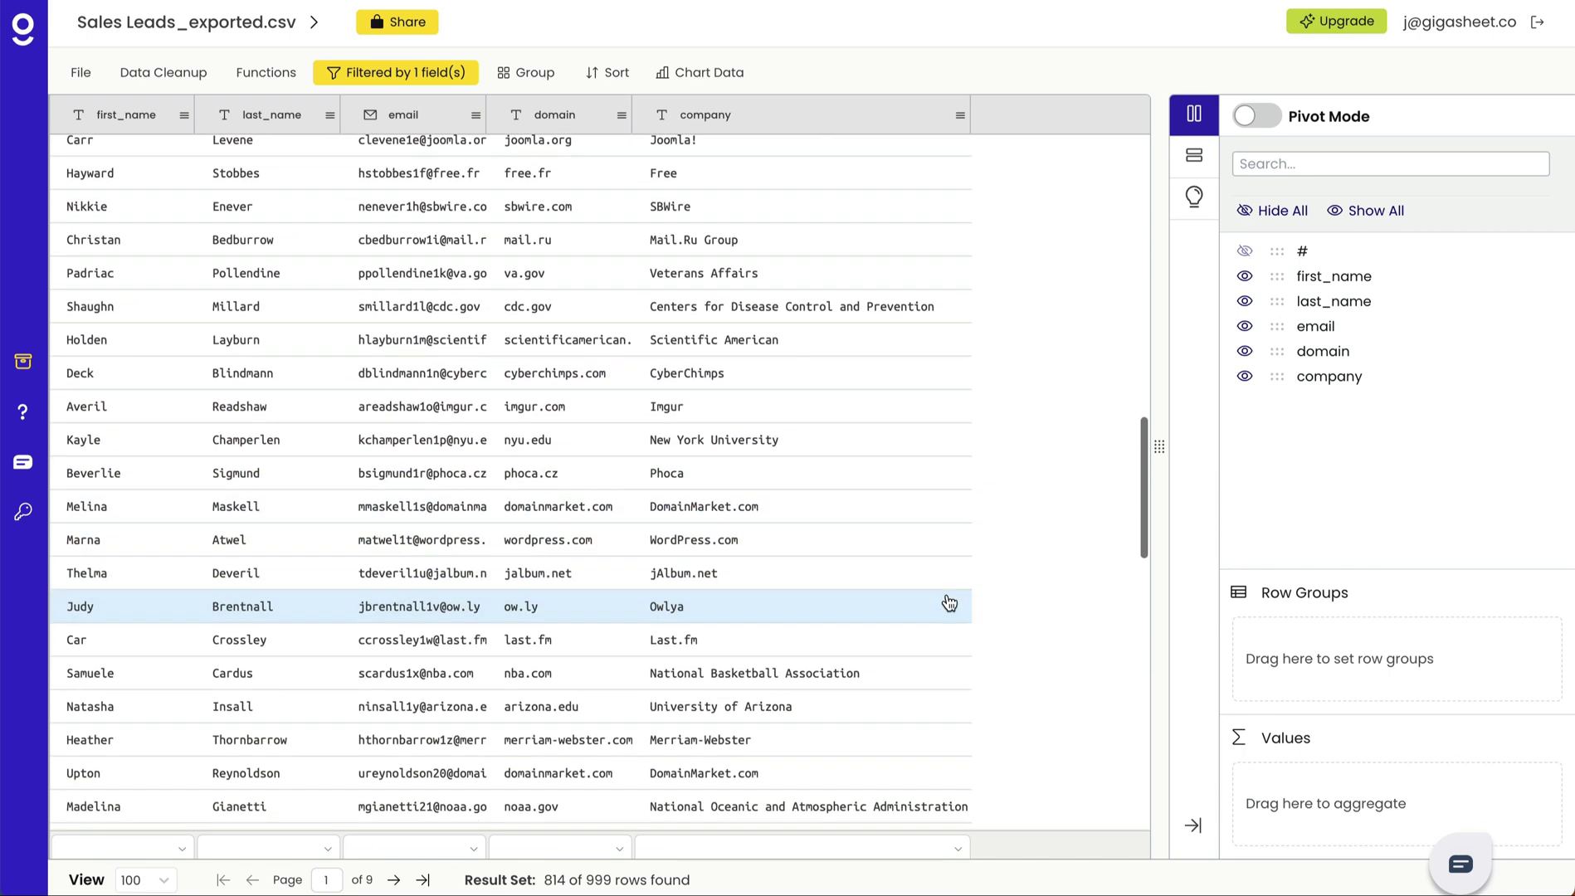
scroll(949, 603, "down", 7)
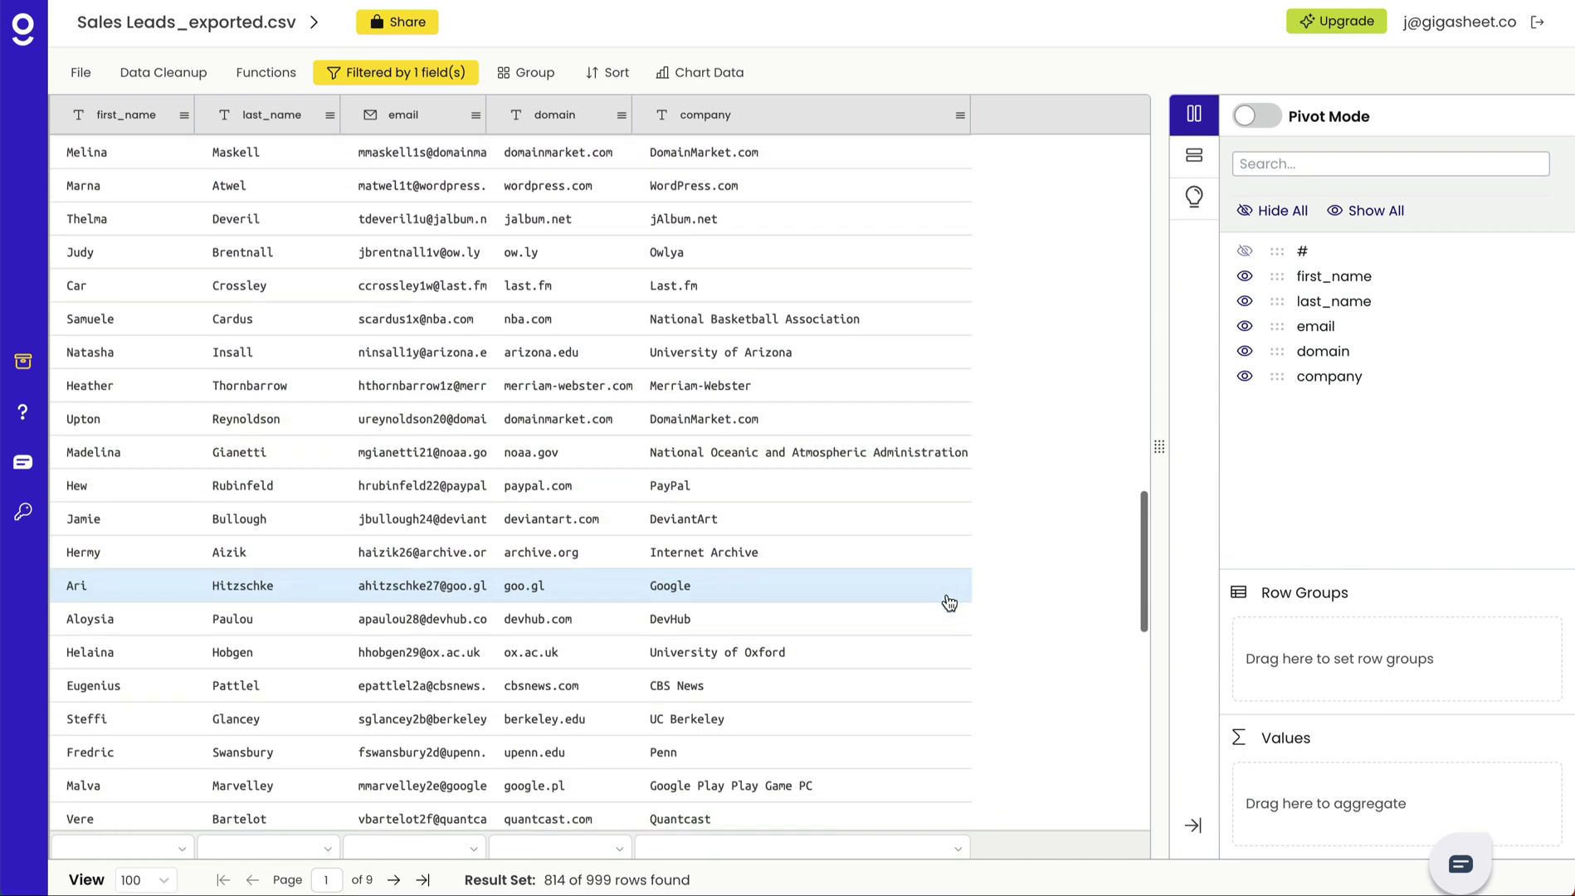
scroll(949, 604, "down", 11)
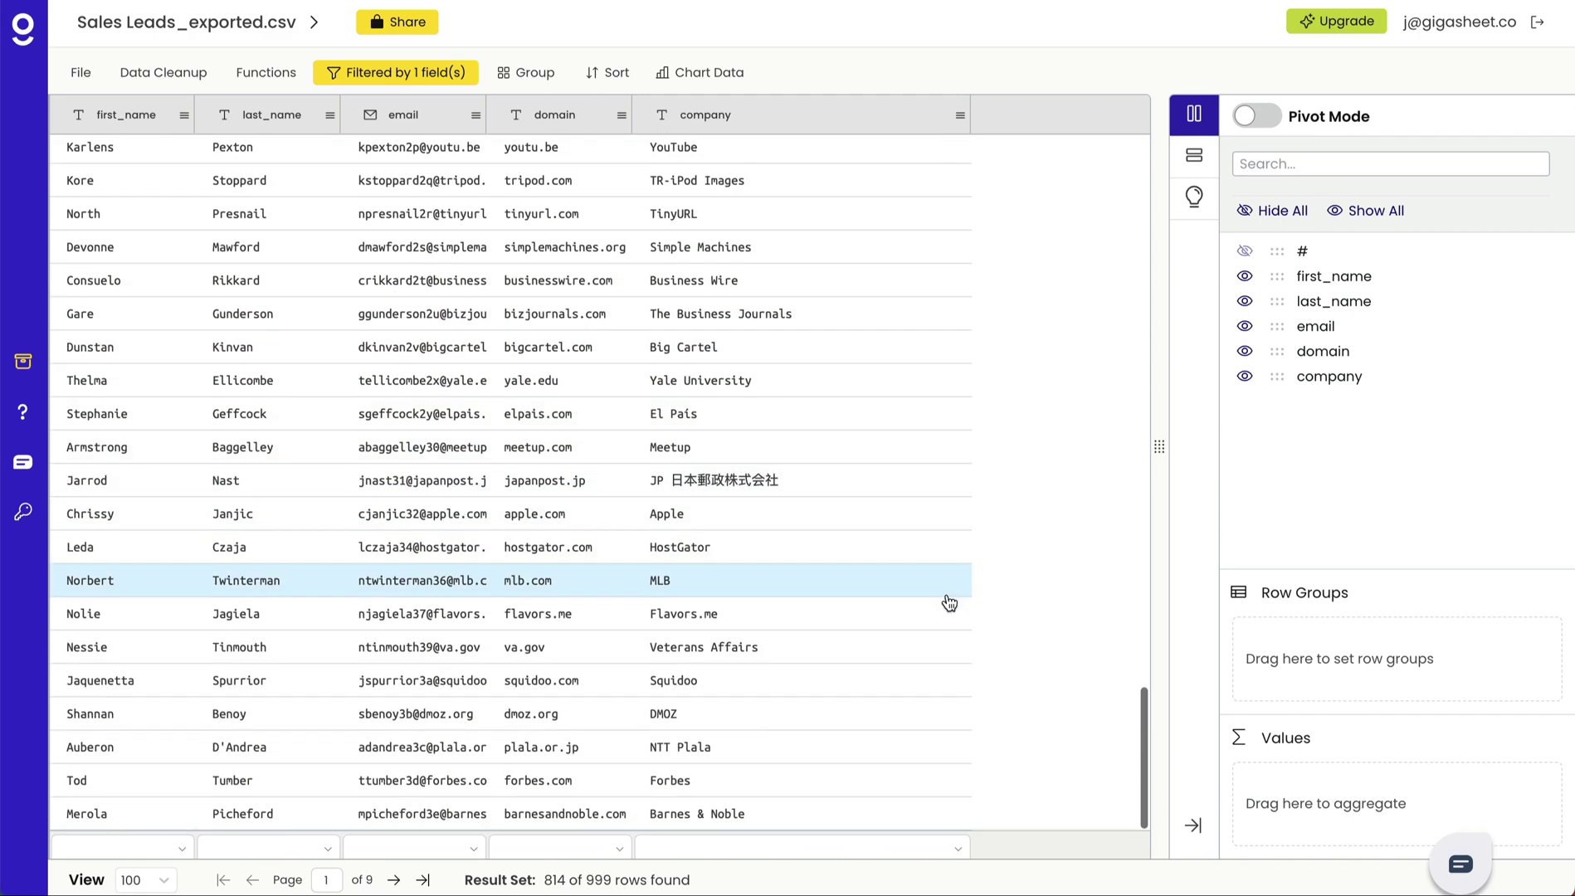
scroll(949, 604, "up", 20)
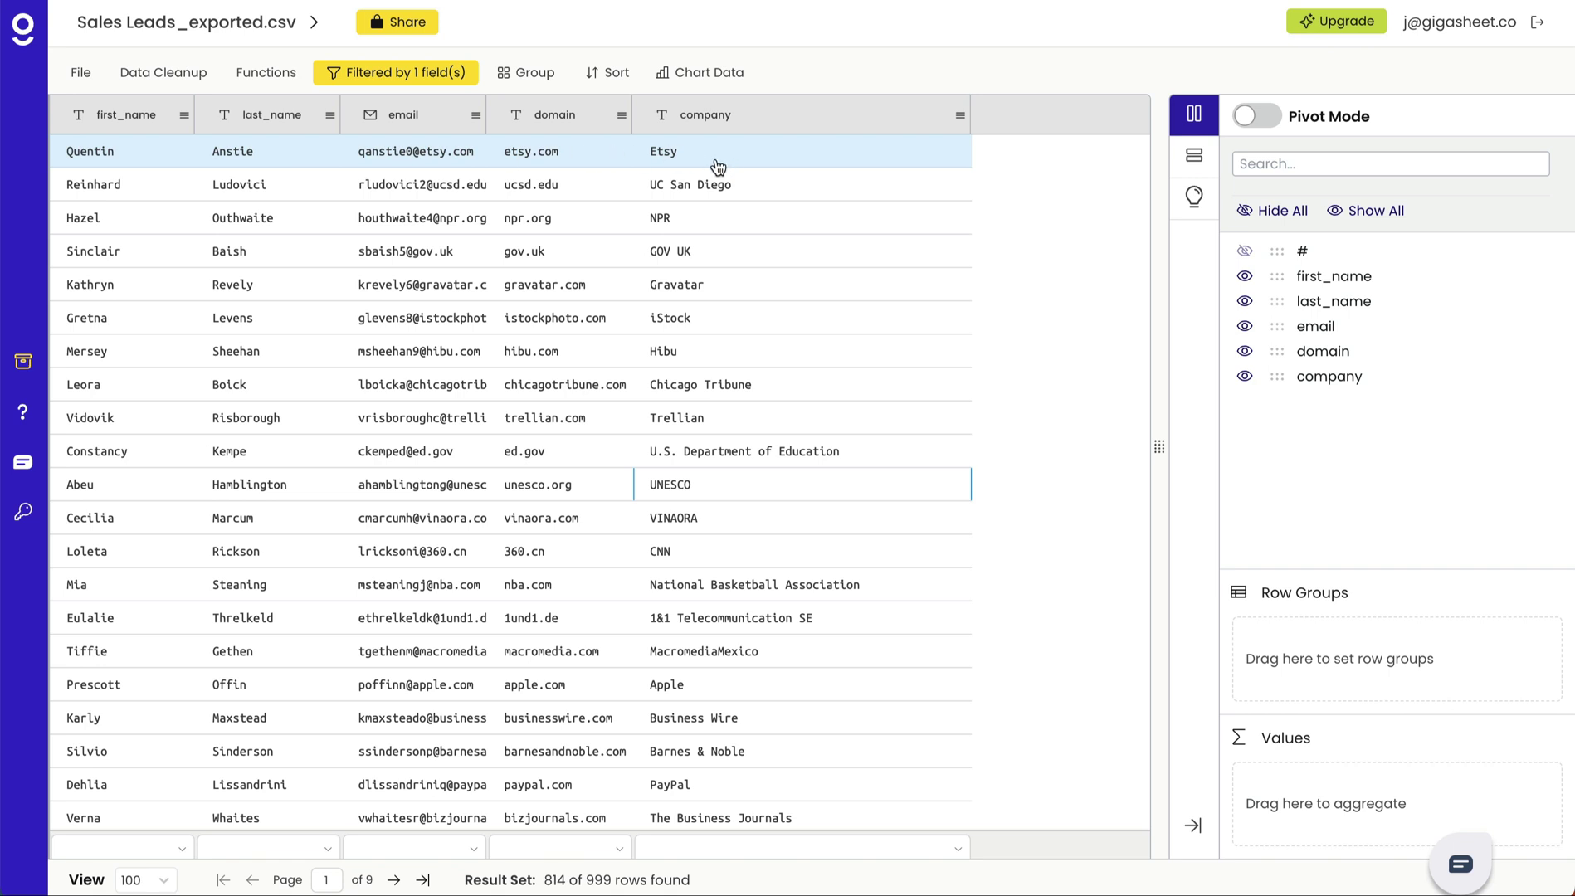
left_click_drag(969, 117, 852, 118)
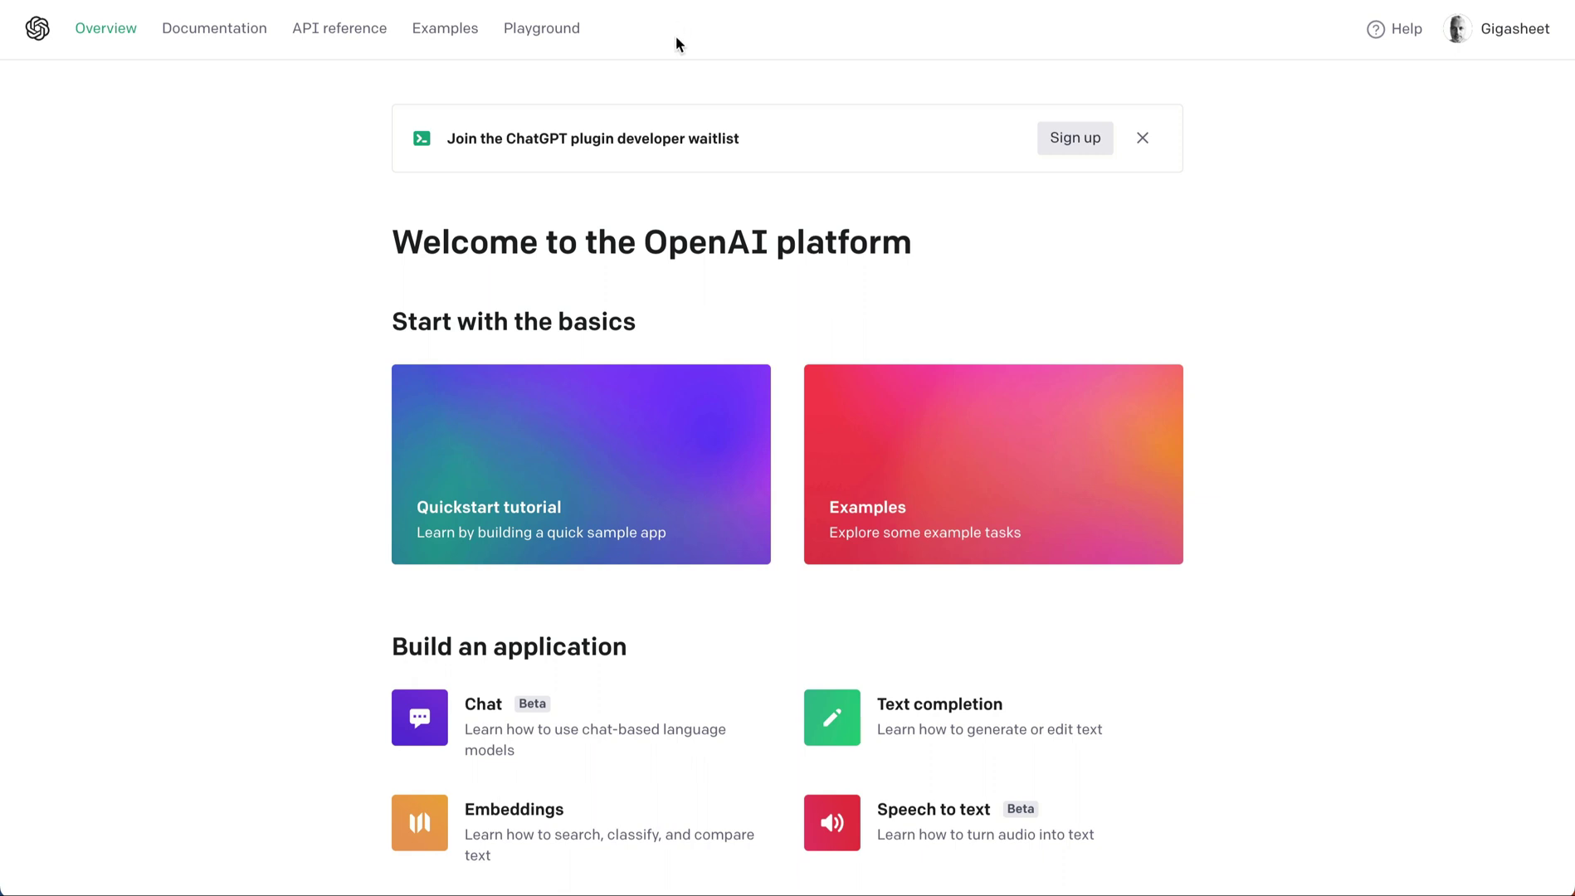
- In the OpenAI Playground, prompt for an email intro sentence to a named contact mentioning Acme corp and Gigasheet, and copy its curl code
left_click(568, 29)
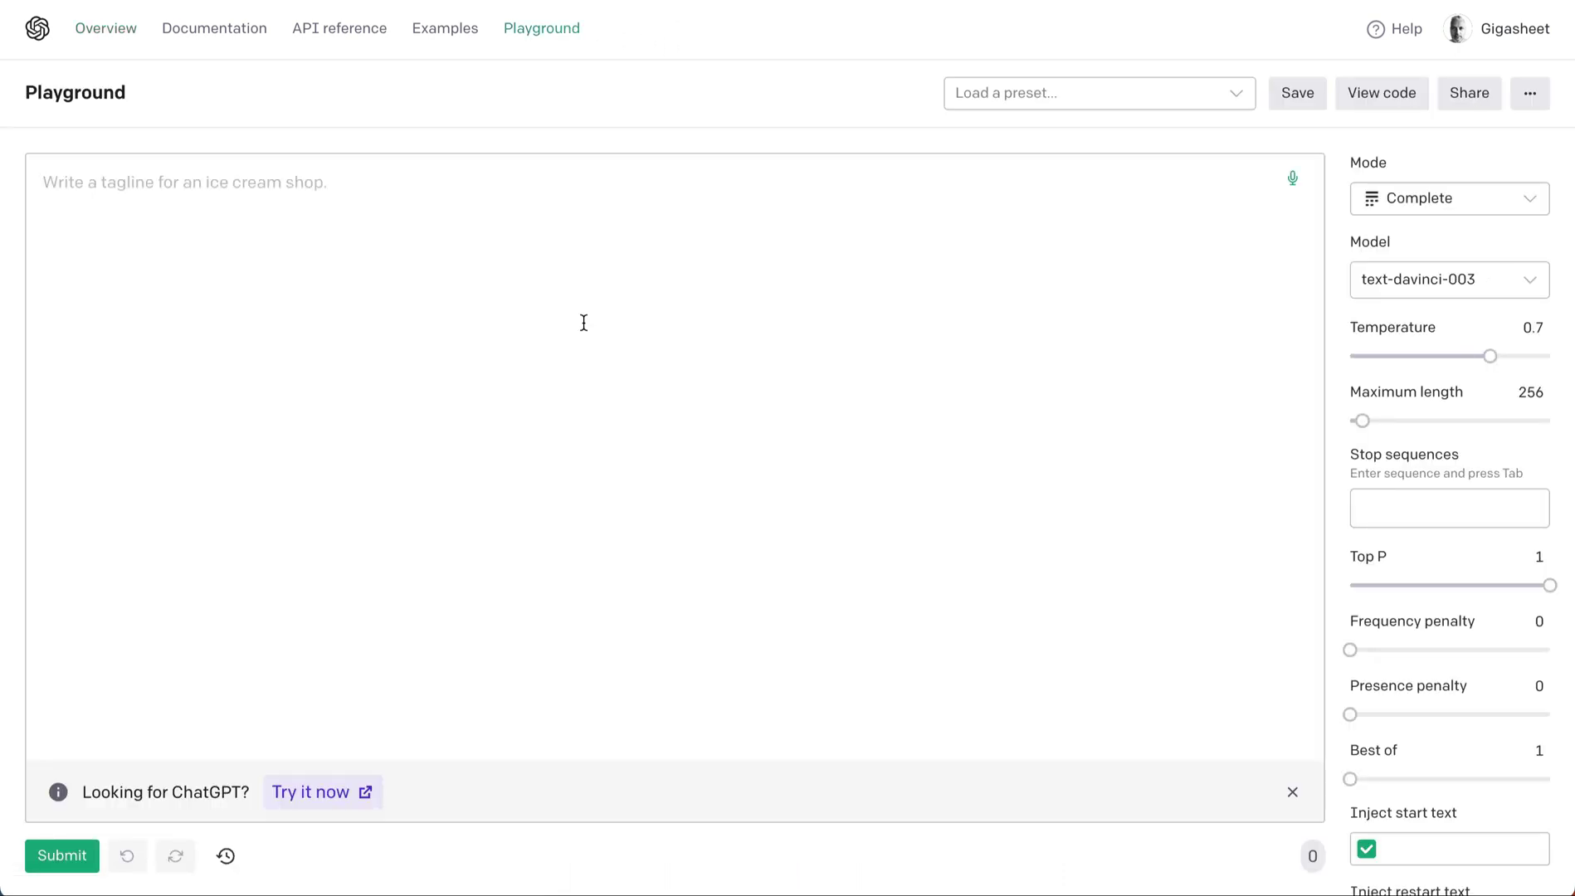
type("Write an email intro sente")
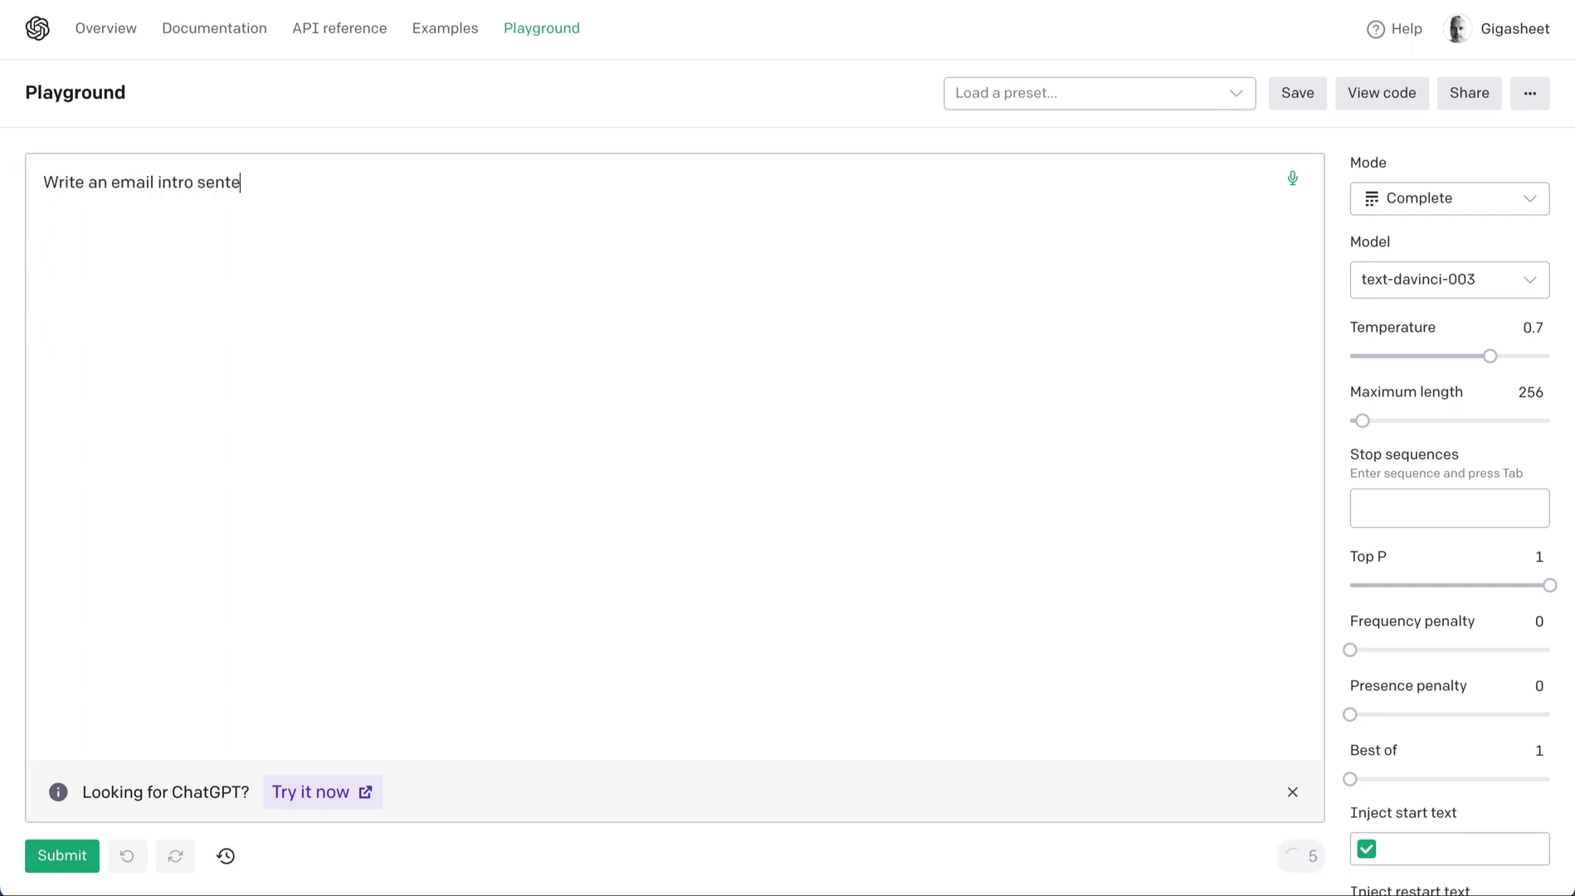
type("nce to Joe and be sure to mention his com")
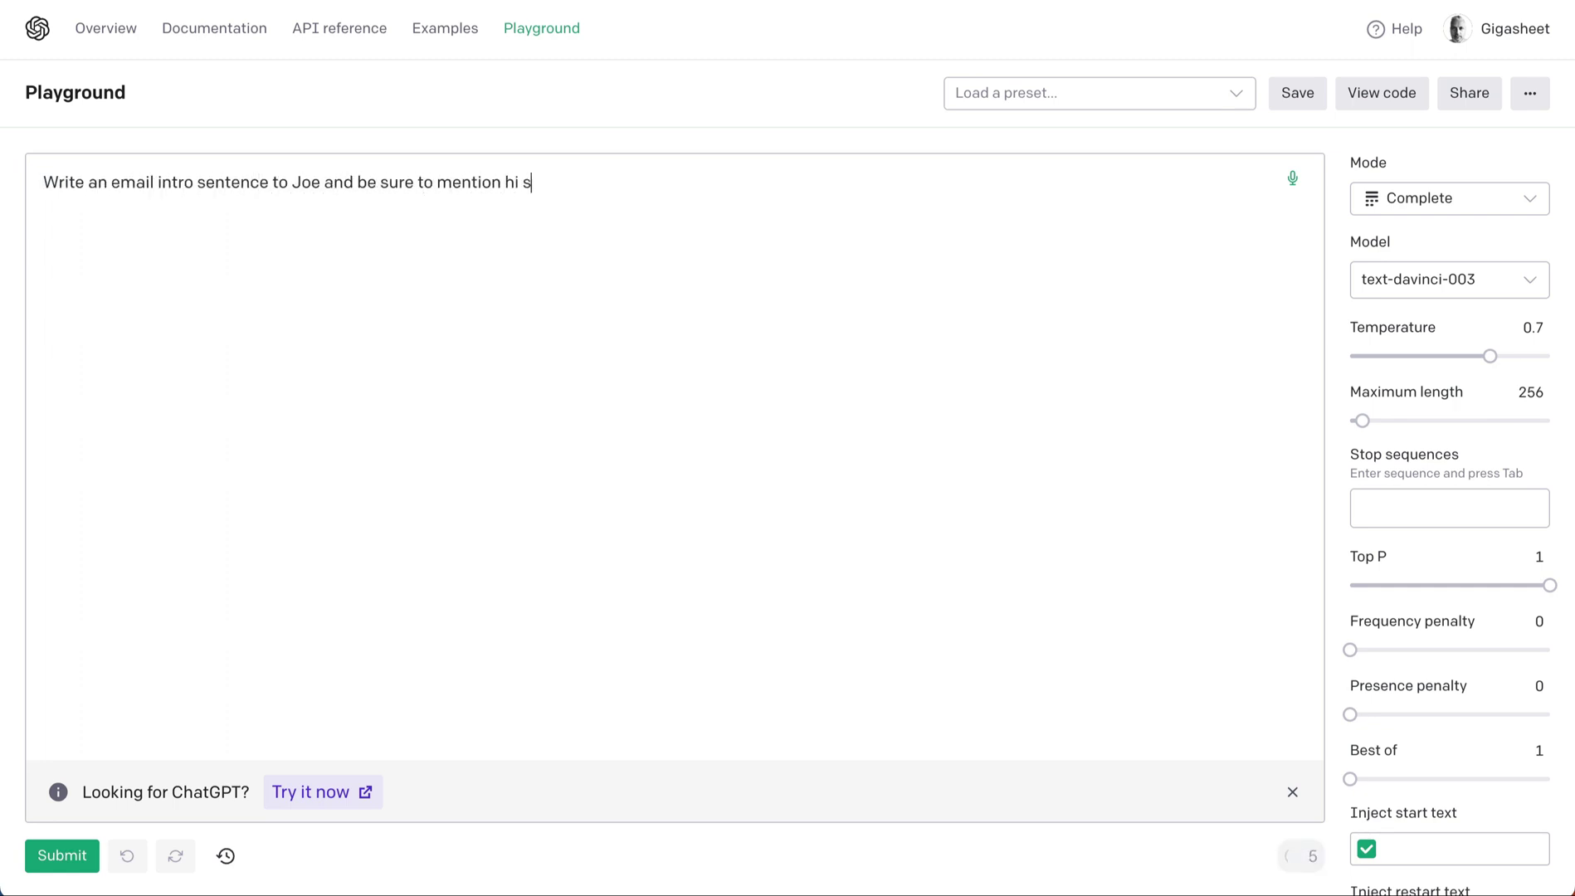
type("pany, Acme corp. Let him")
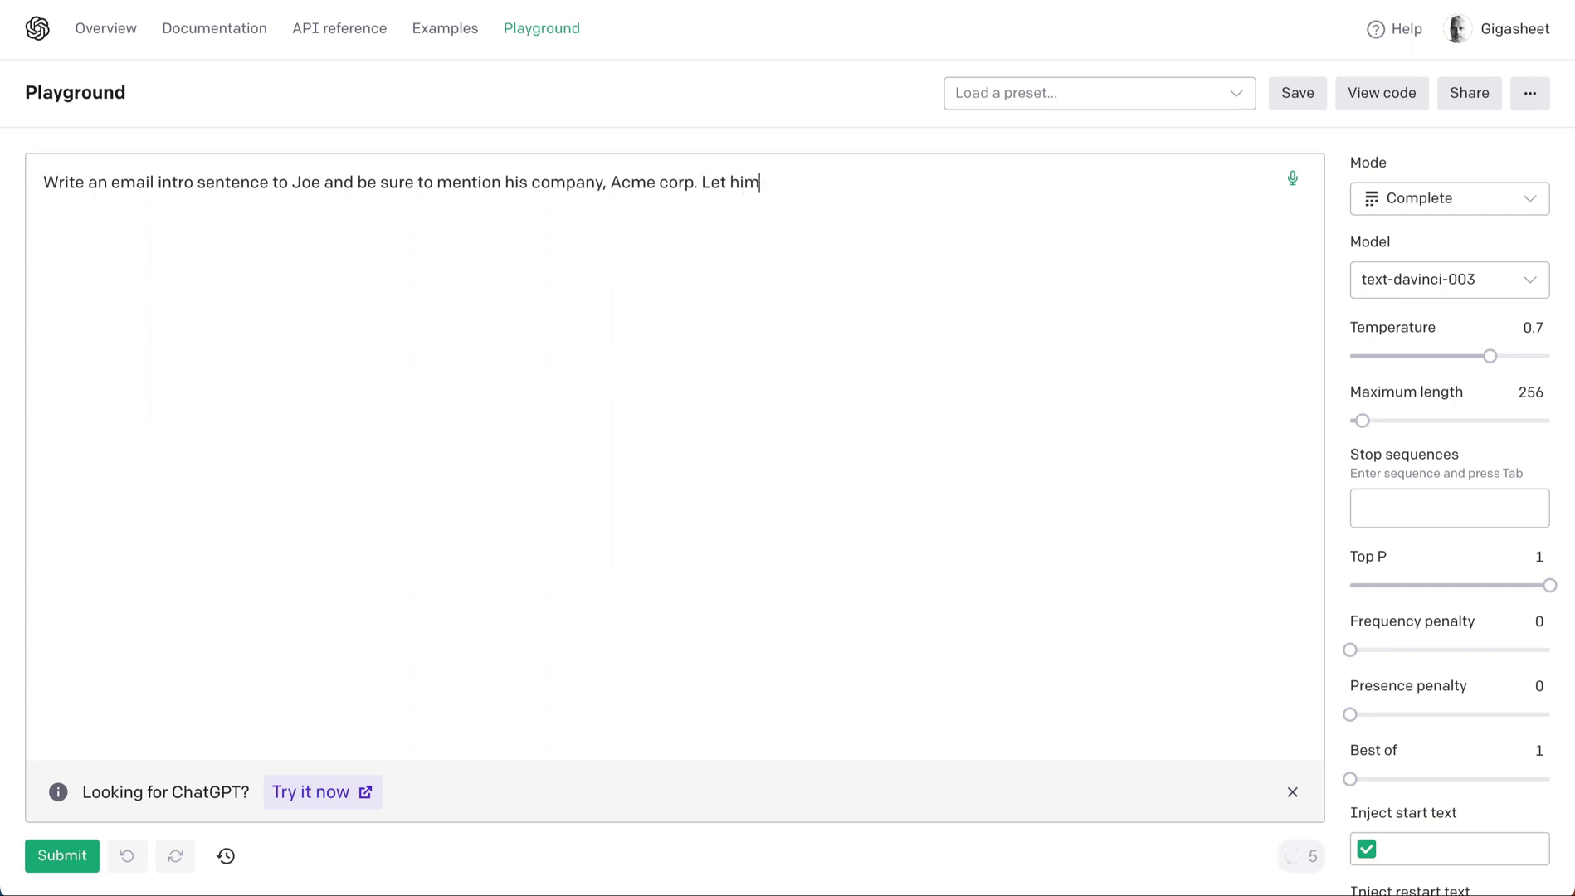
type(" know I'm writing from Gigasheet.")
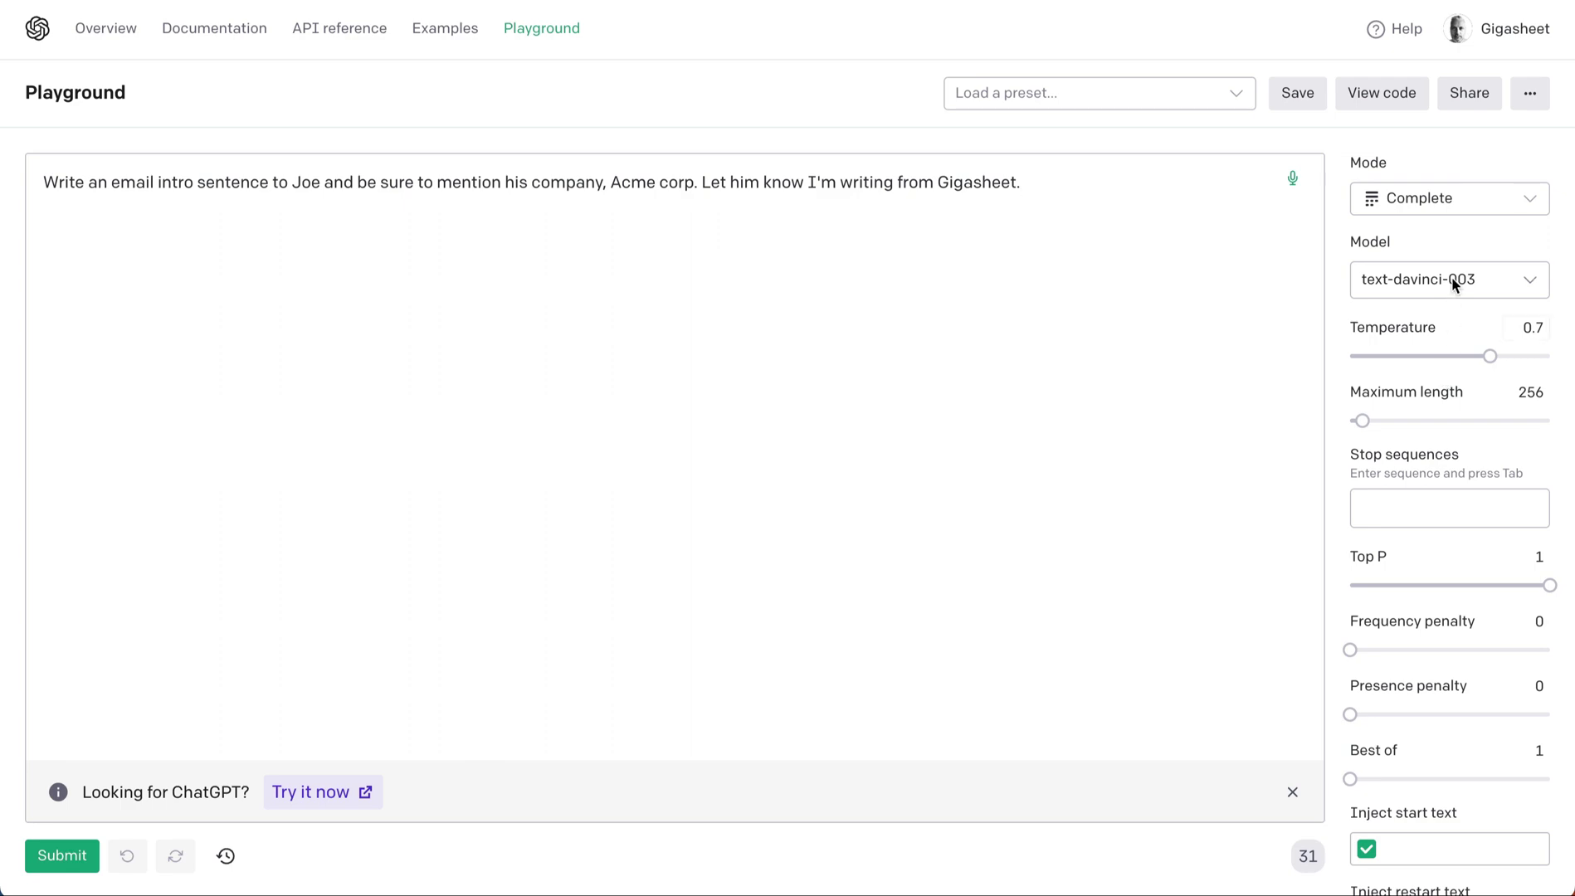
left_click(1380, 95)
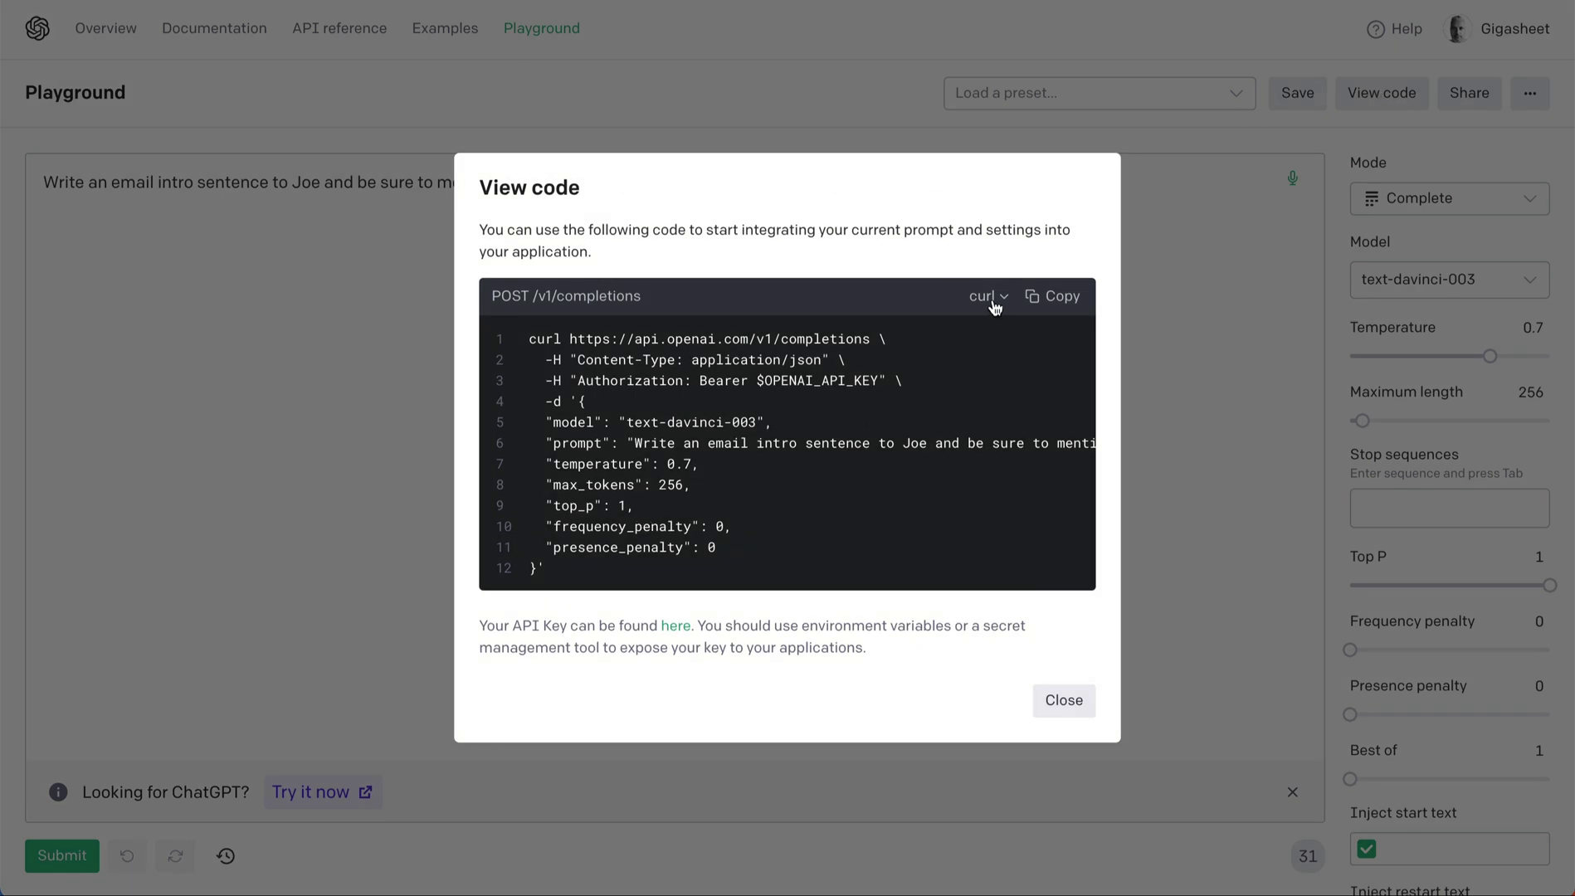
left_click(1039, 300)
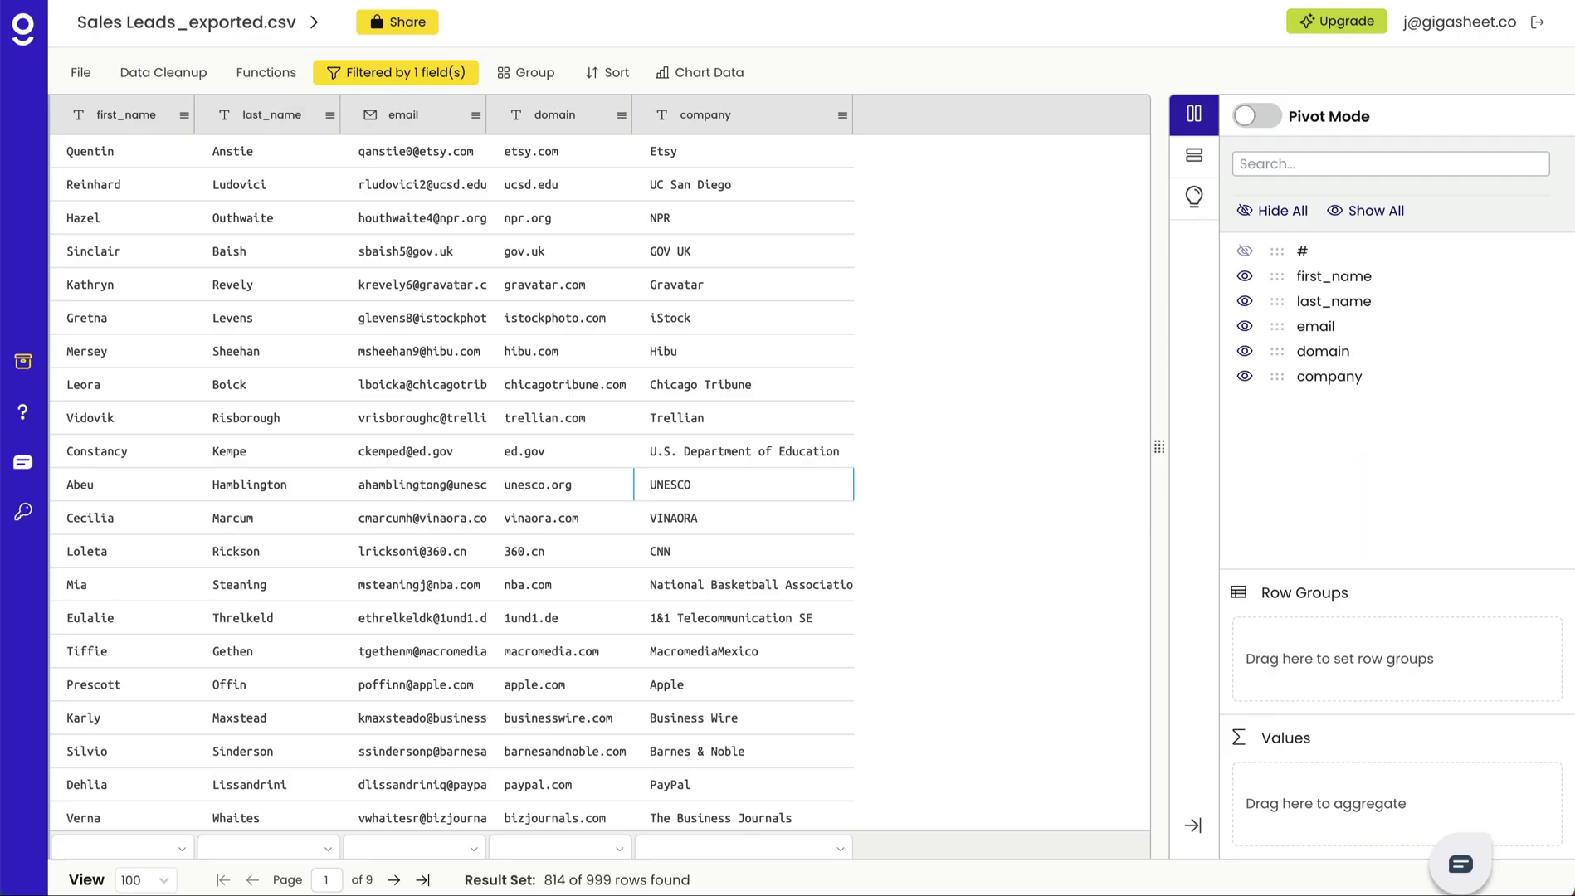
- In Gigasheet, start a Custom Enrichment (cURL) and paste the copied OpenAI completions request as its cURL request
left_click(274, 73)
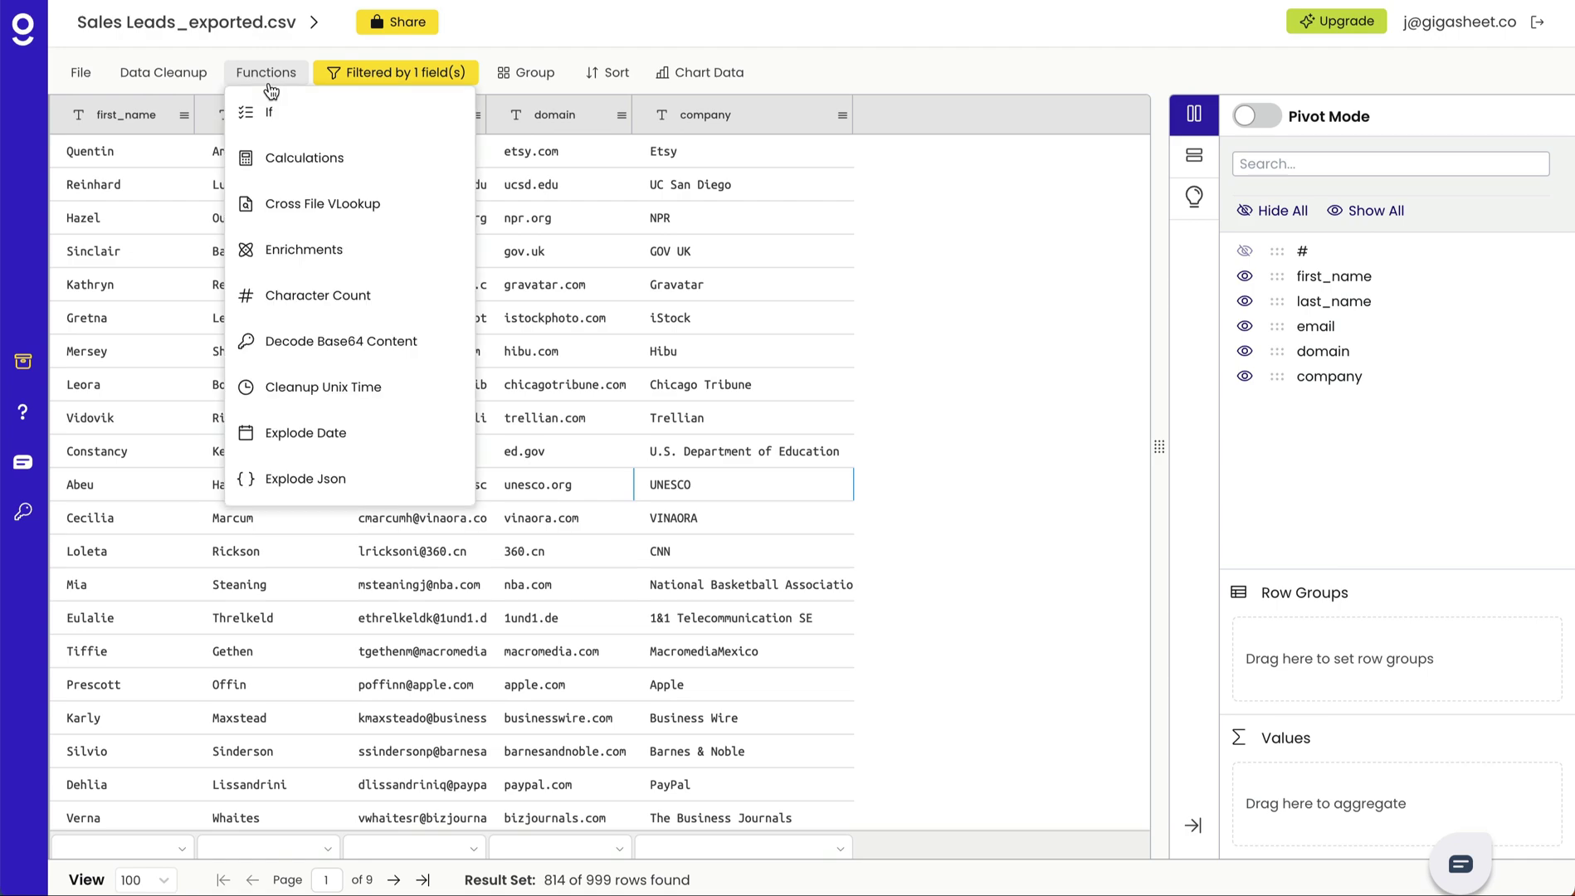
left_click(373, 250)
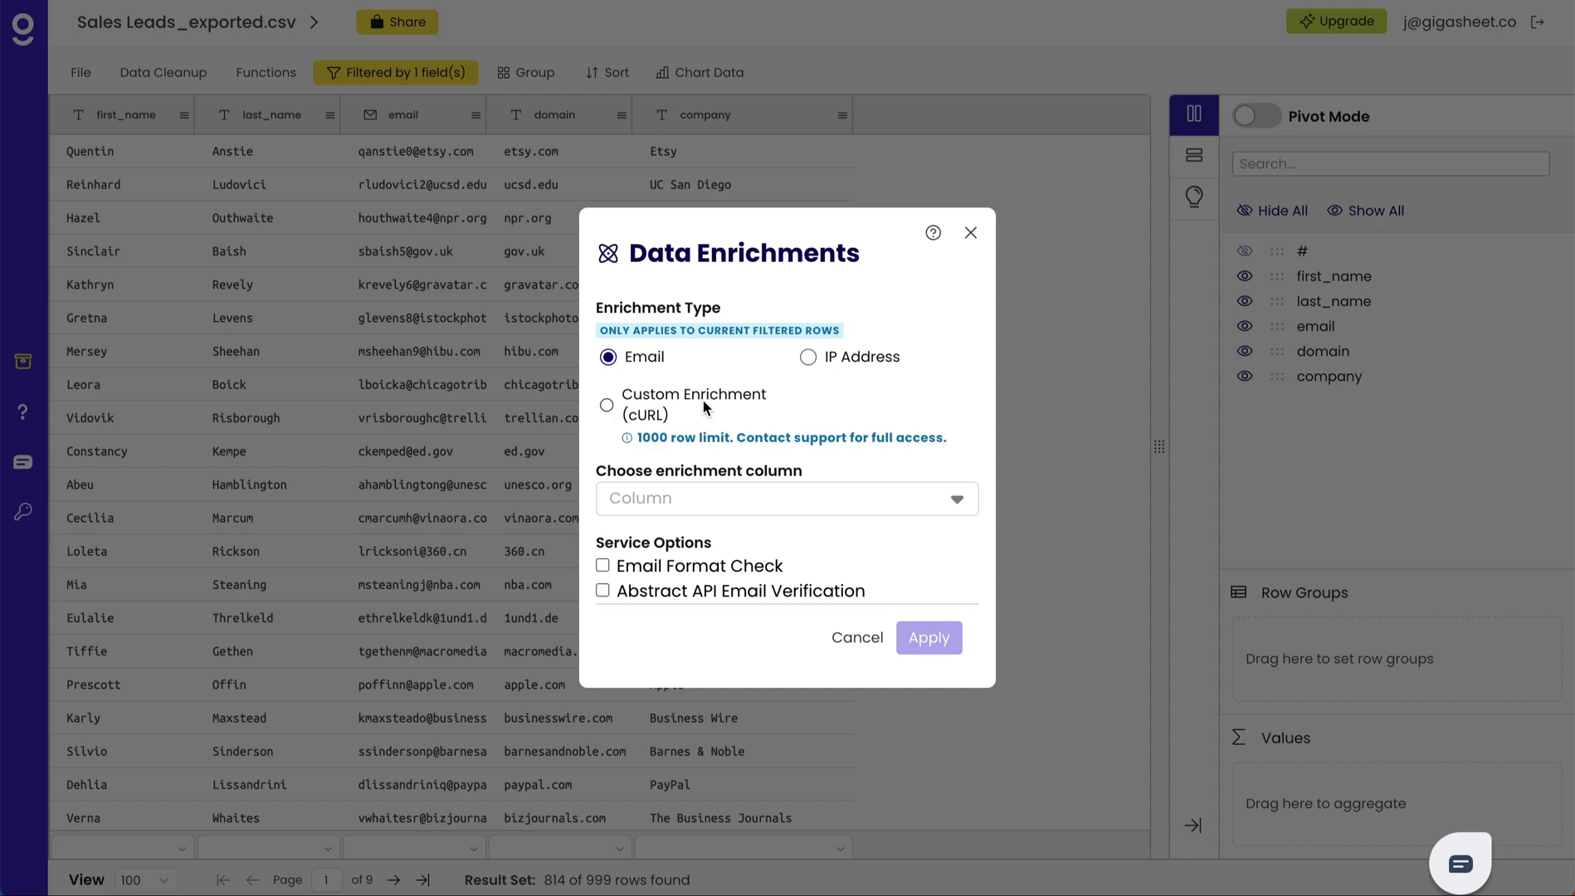
left_click(608, 406)
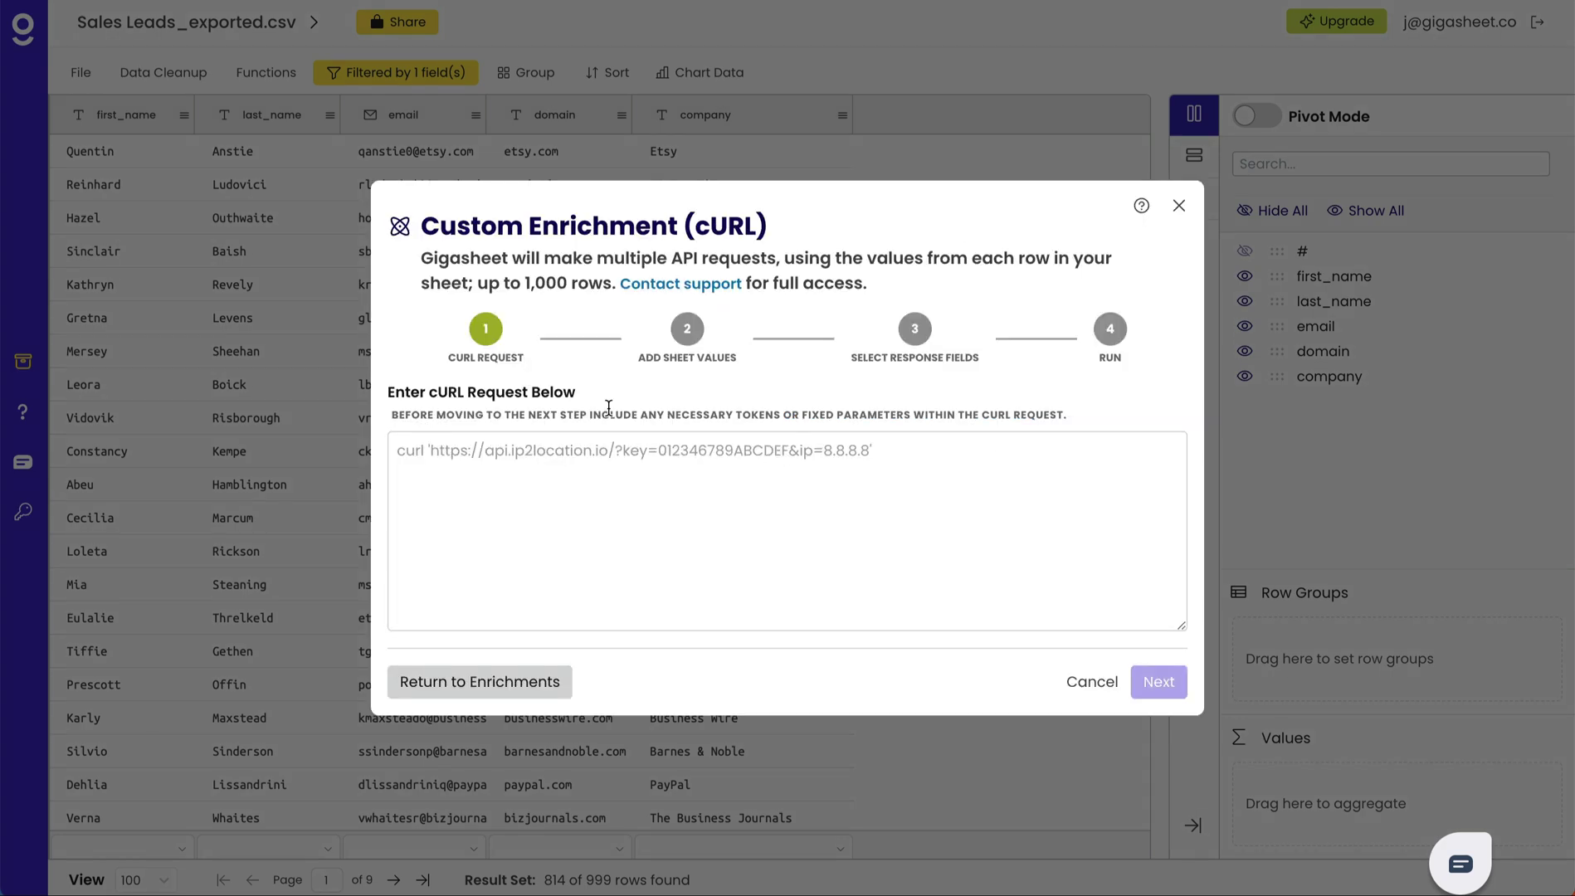
left_click(550, 501)
key("ctrl+v")
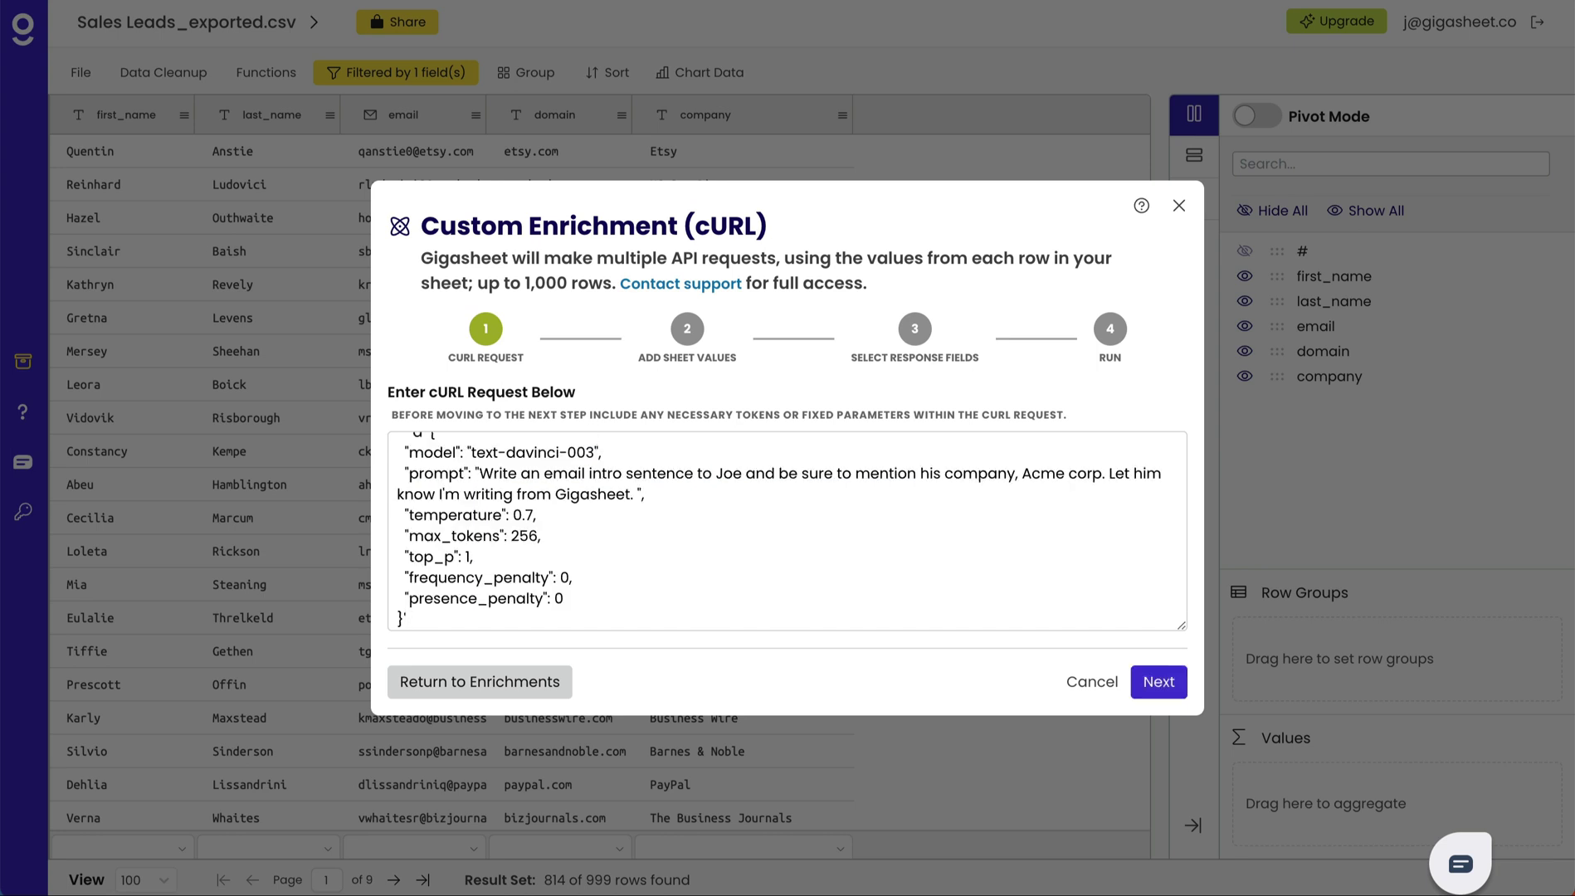
scroll(799, 577, "up", 2)
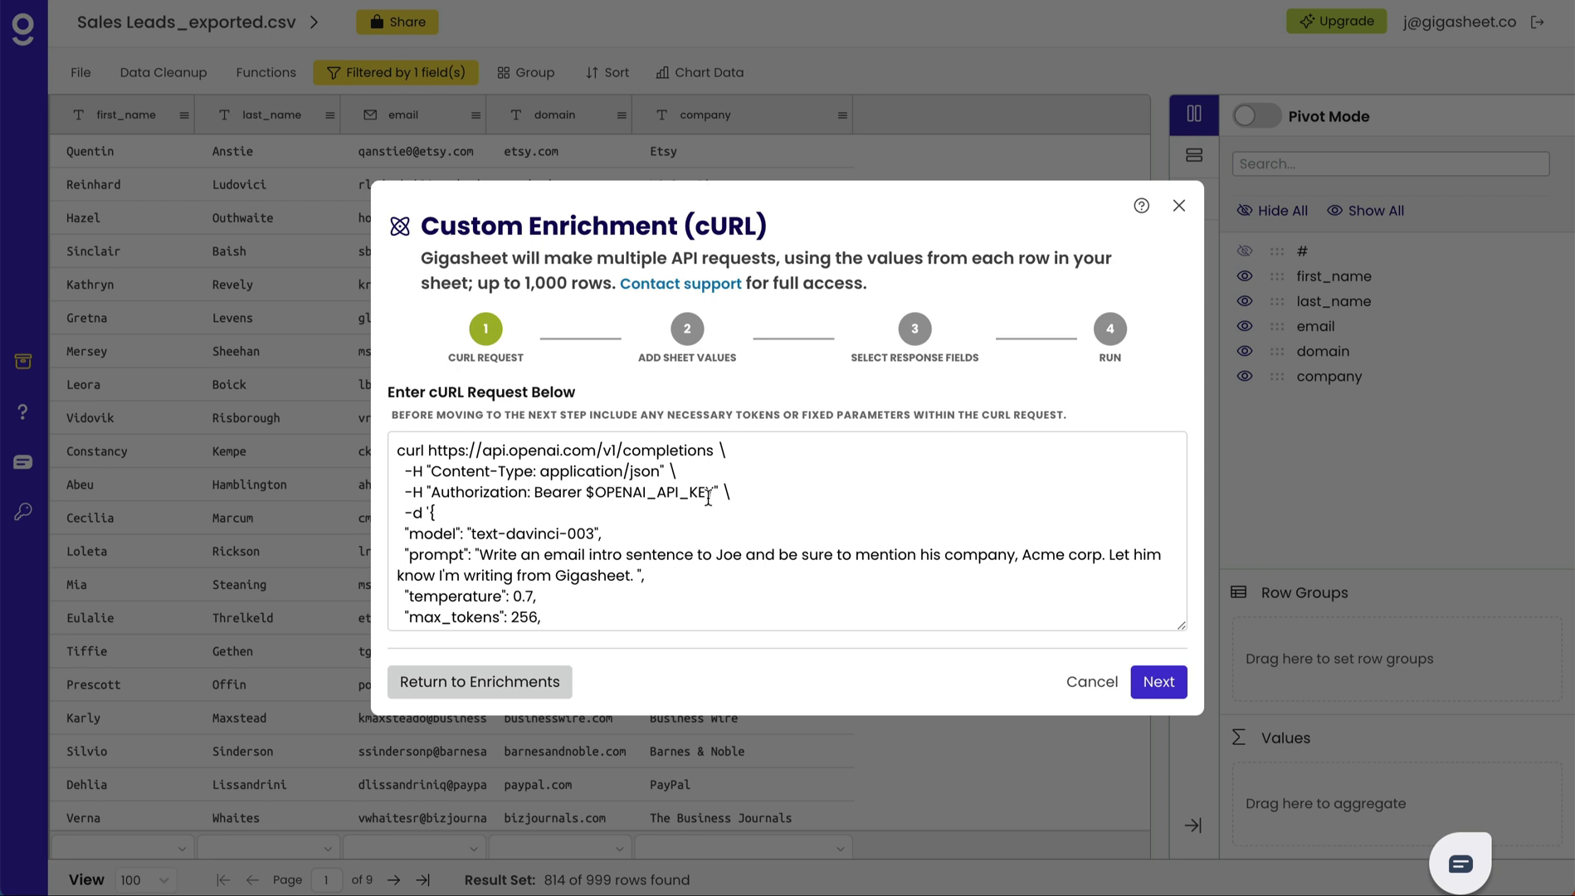
left_click_drag(428, 418, 711, 433)
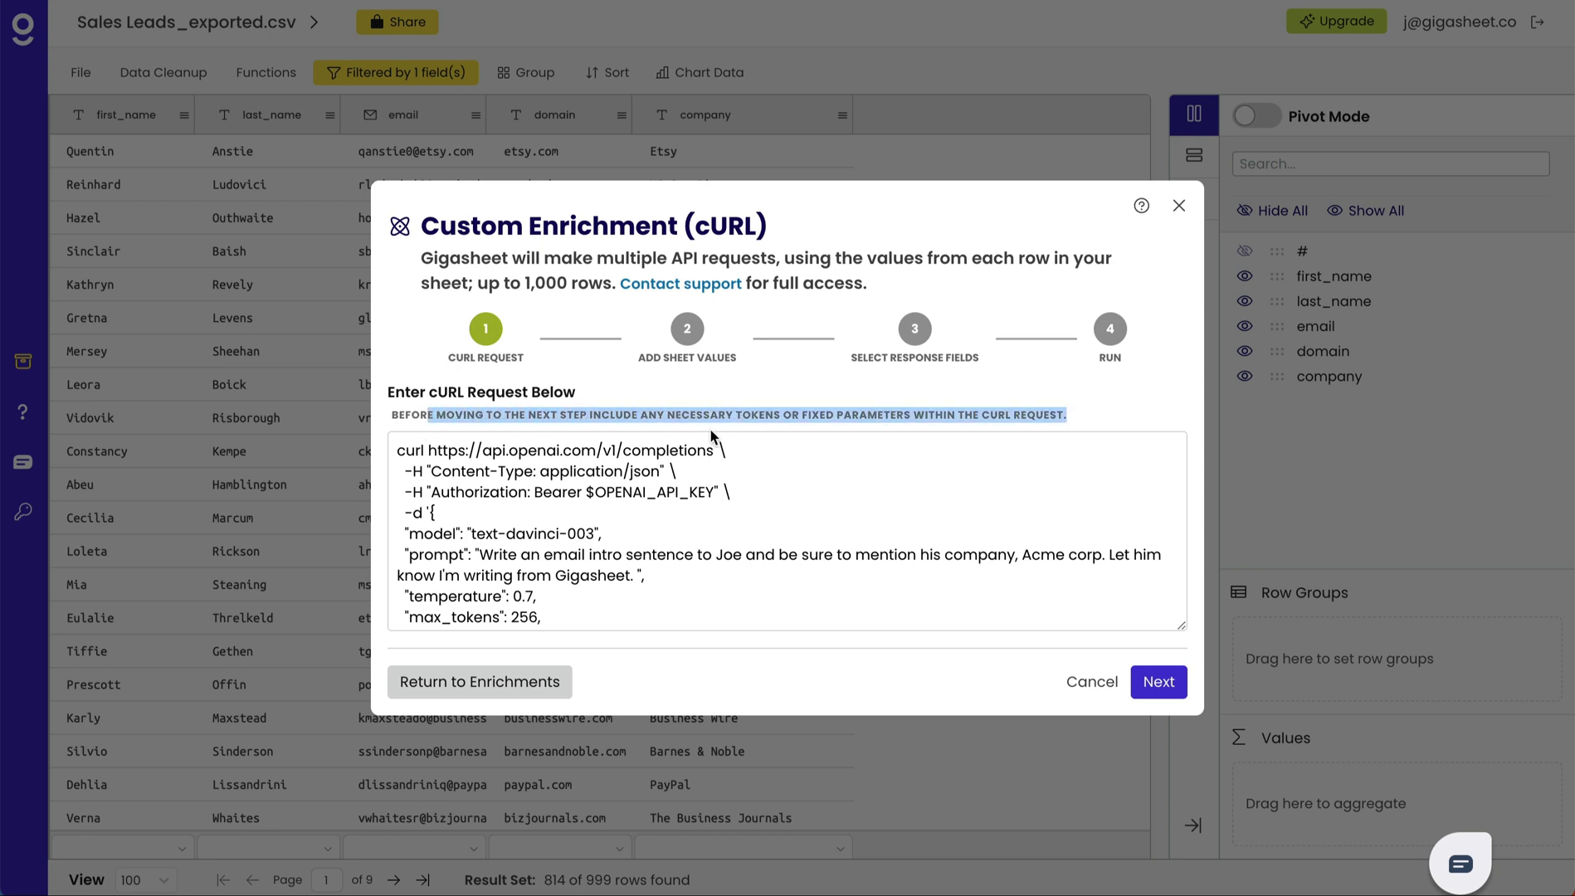
left_click(738, 413)
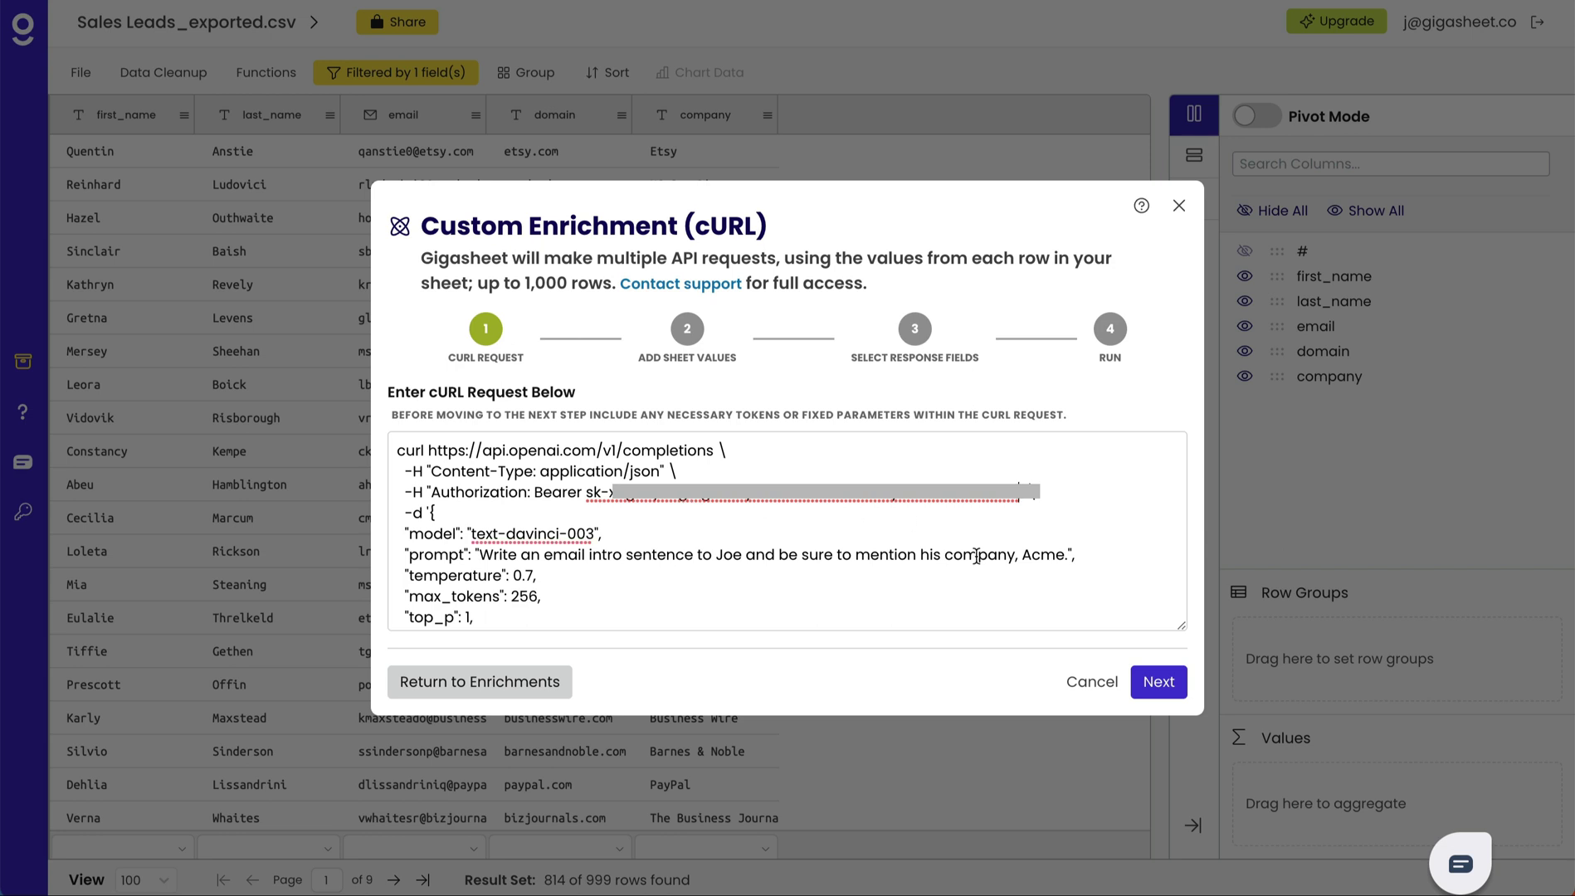
- Replace the contact's first name in the request prompt with a reference to the first_name column
left_click(1159, 683)
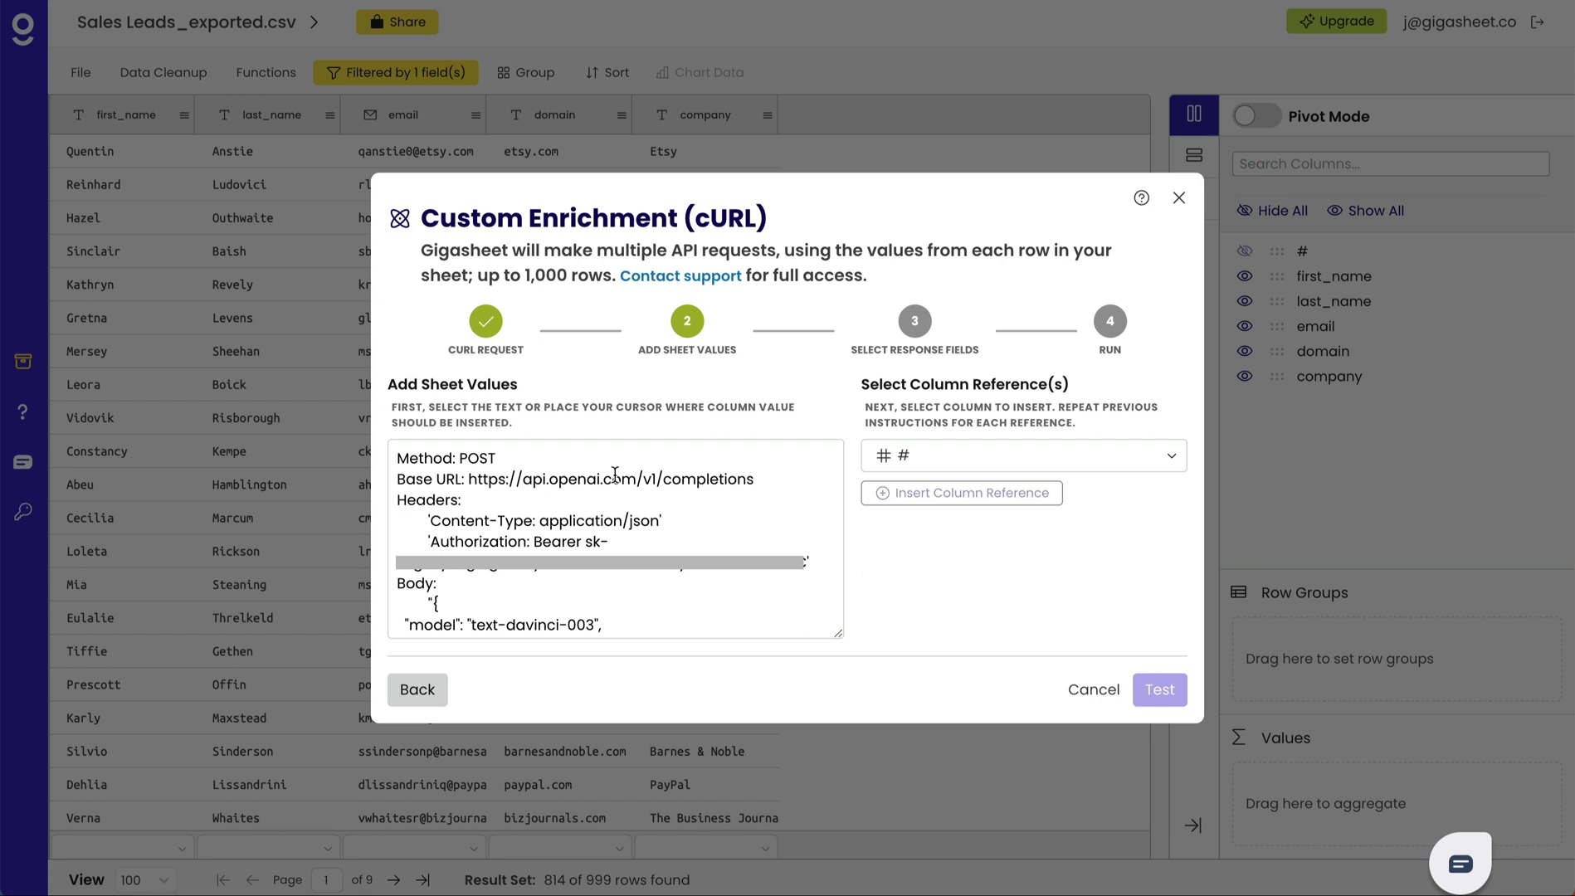
scroll(615, 540, "down", 2)
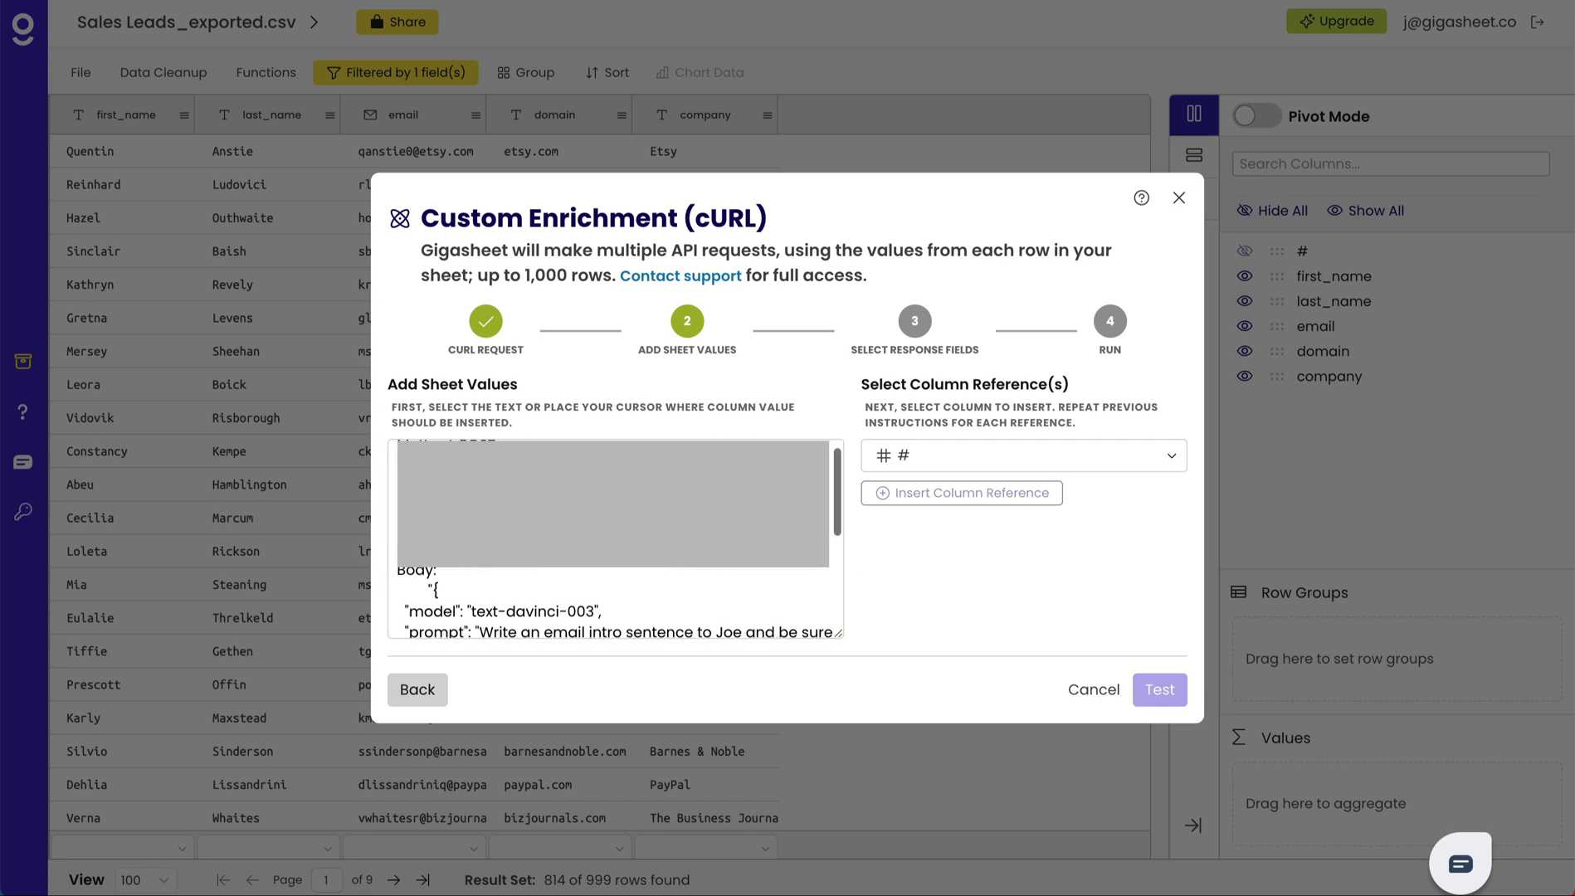
scroll(615, 540, "down", 2)
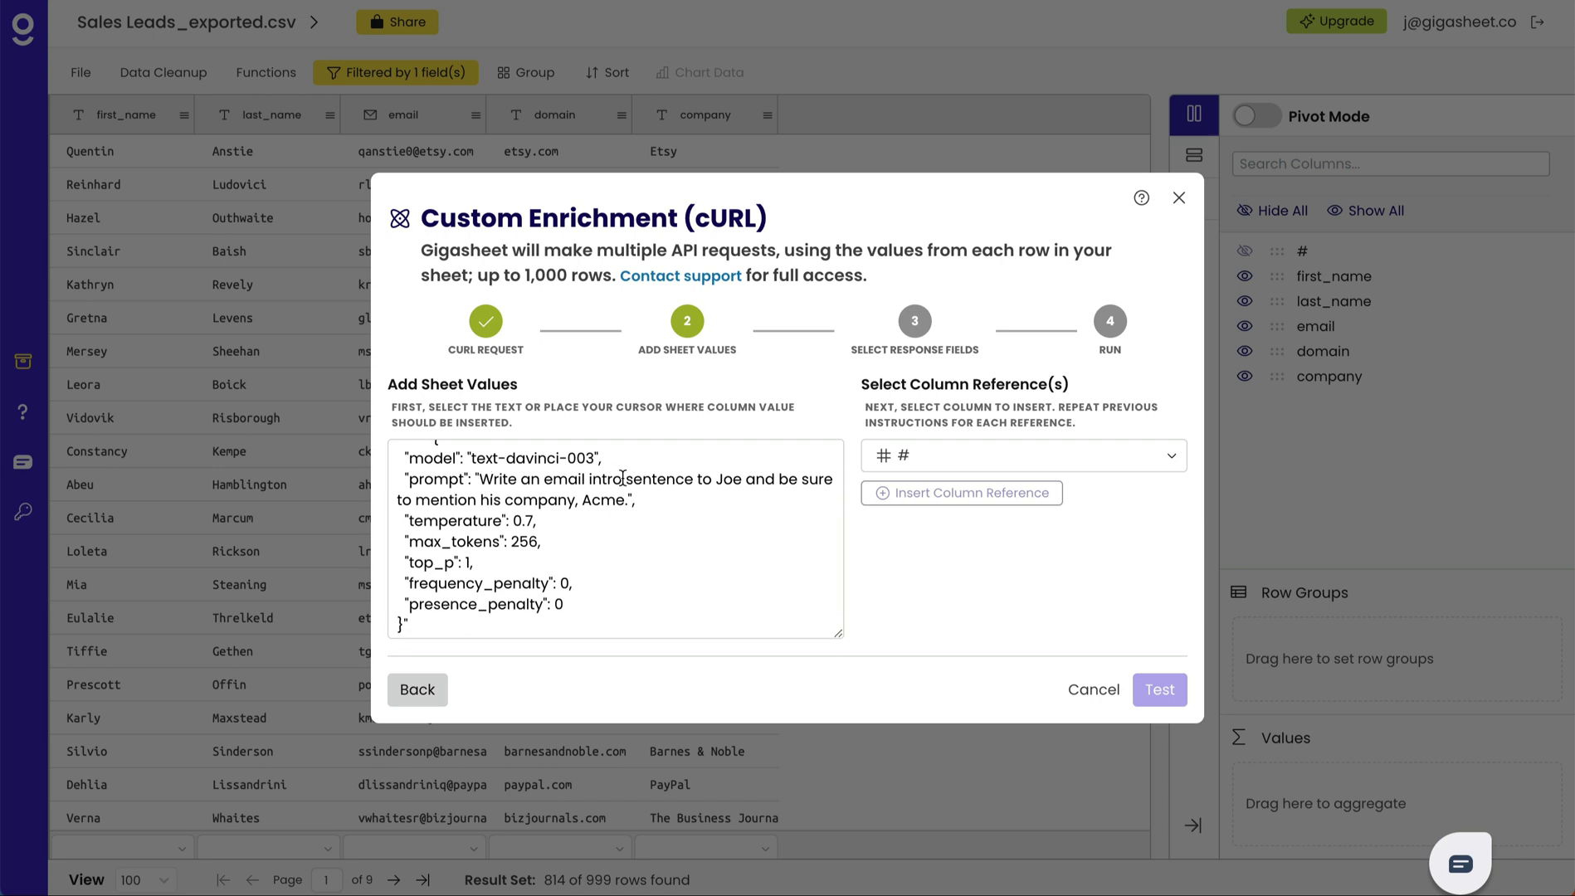
double_click(726, 480)
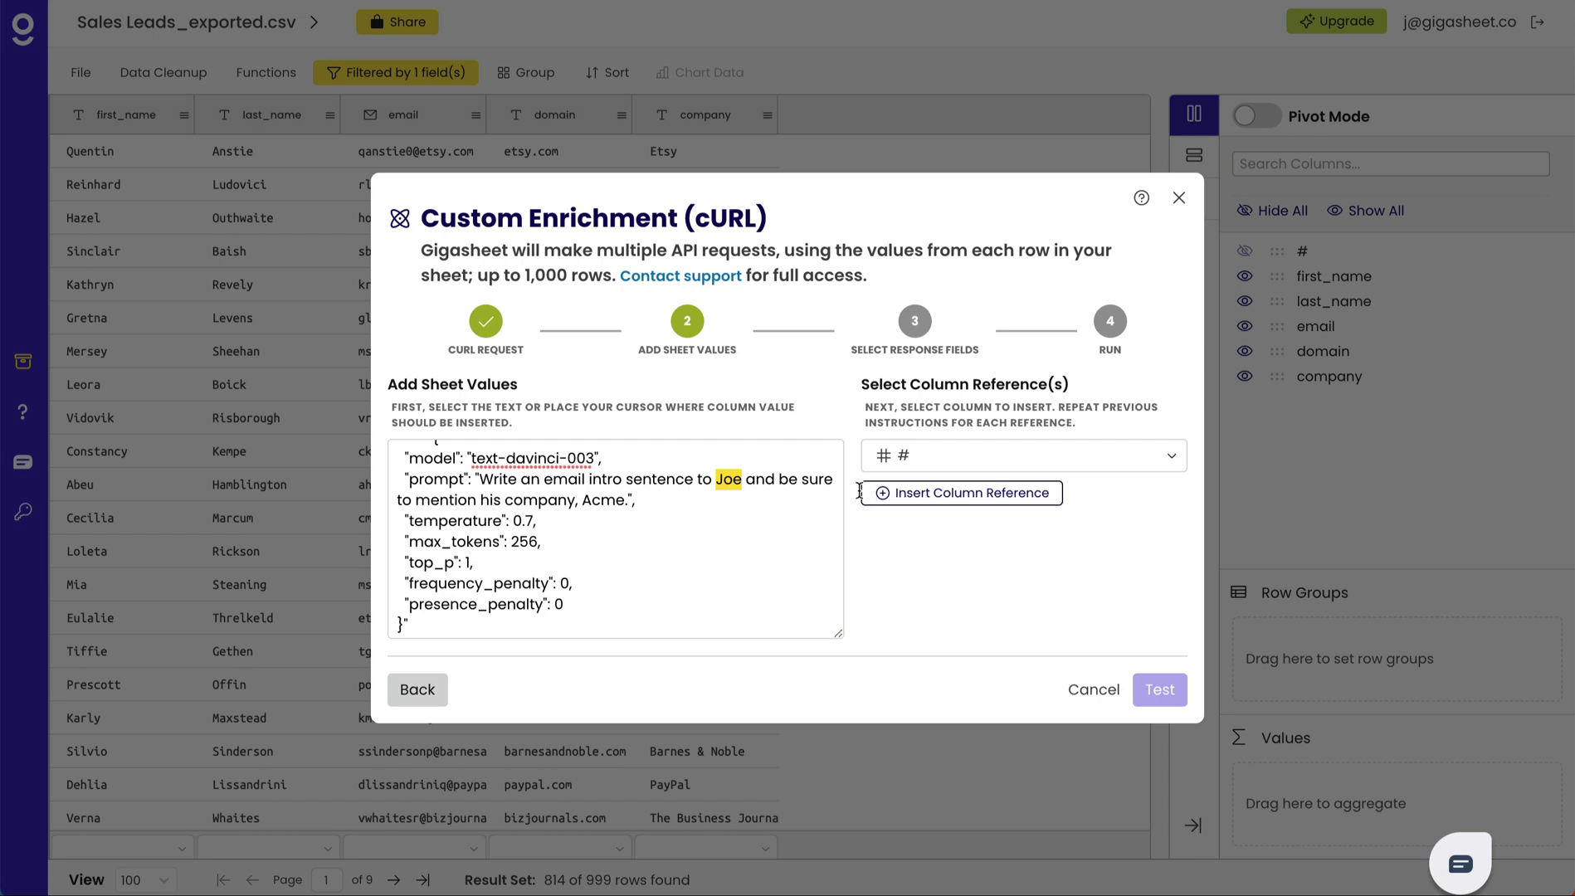
left_click(979, 465)
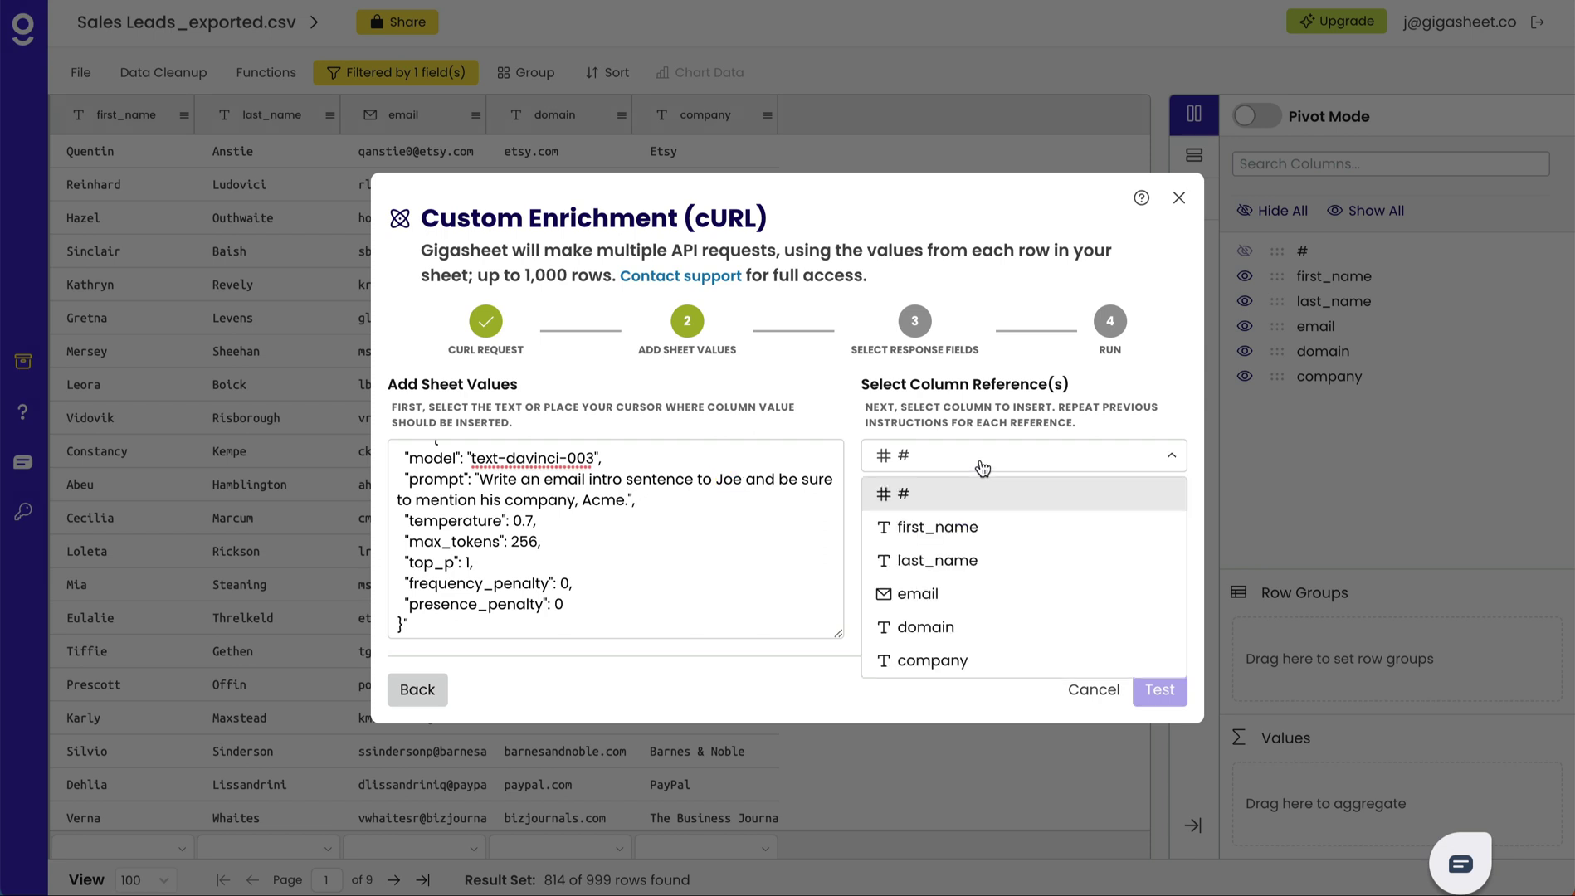
left_click(1002, 531)
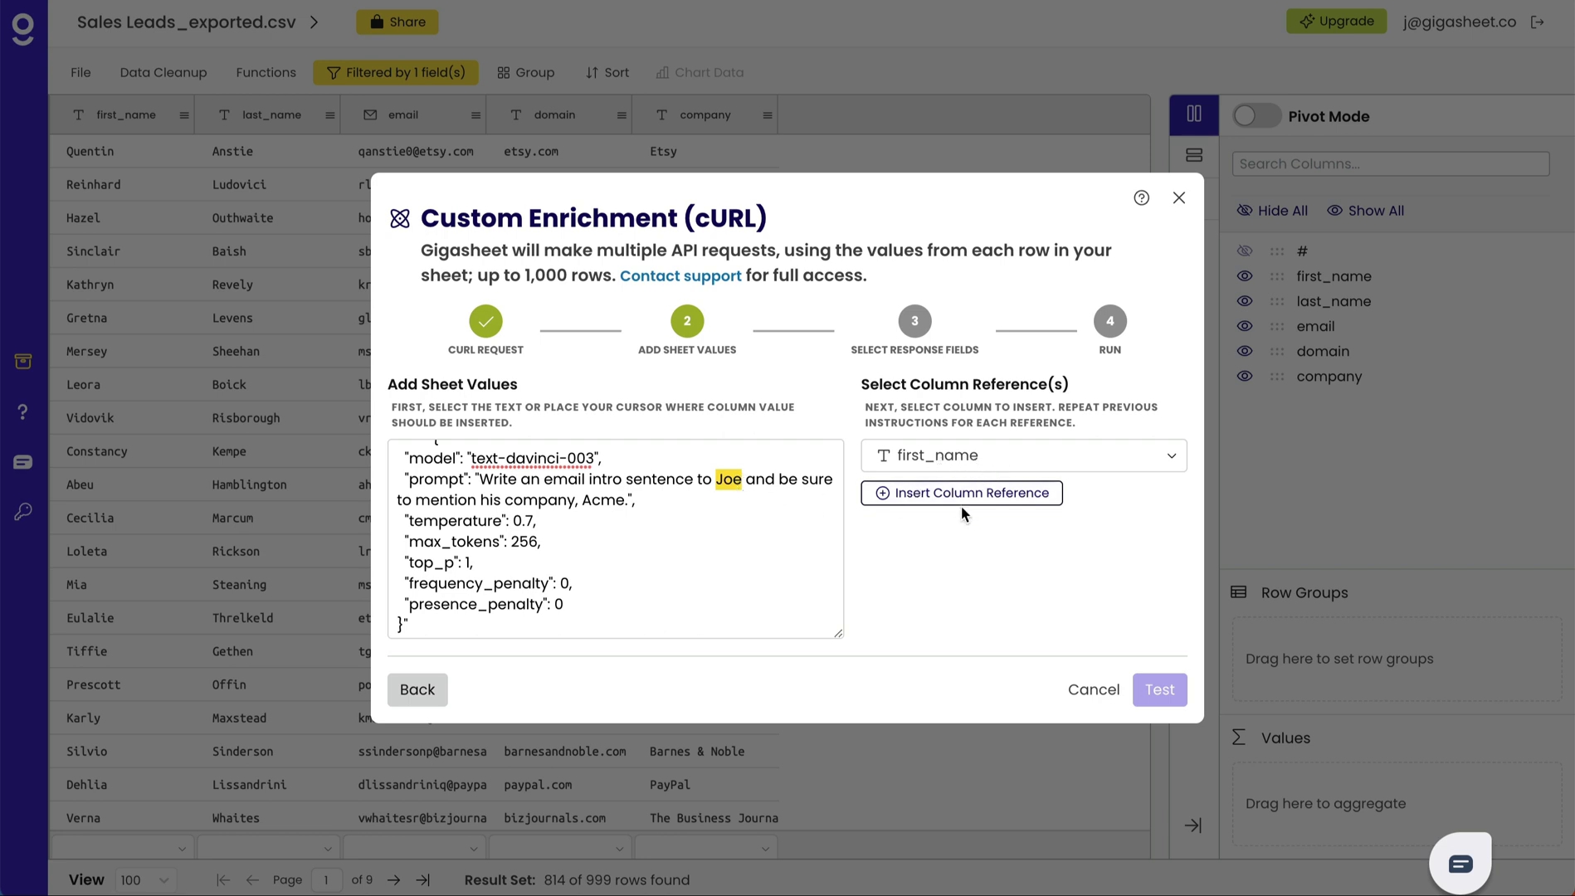
left_click(988, 505)
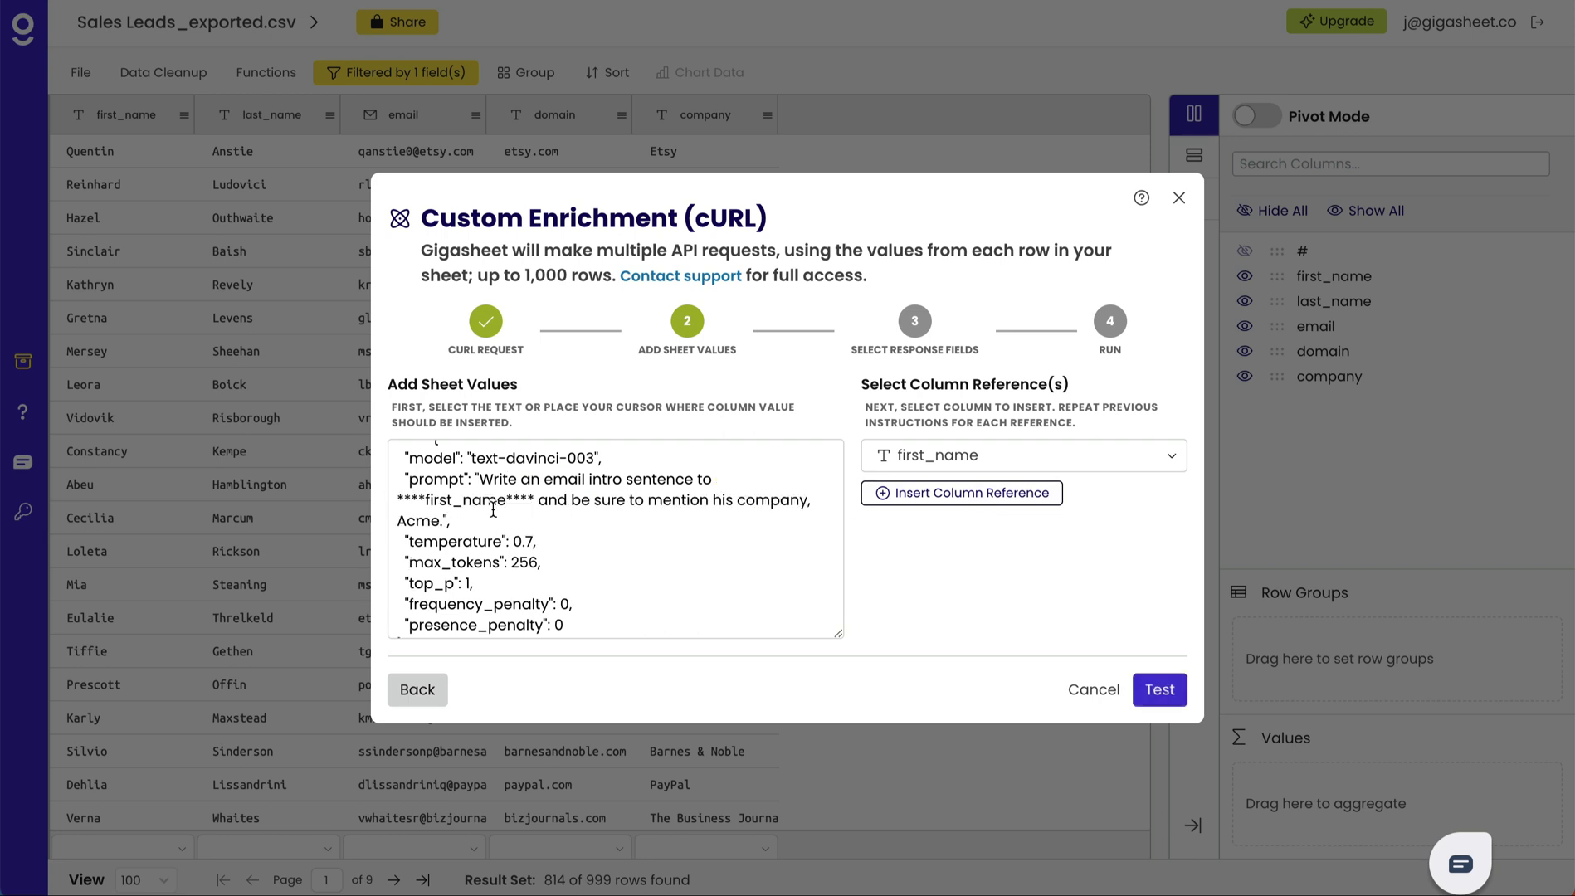
- Replace Acme in the request prompt with a reference to the company column
left_click_drag(440, 523, 397, 523)
left_click(1000, 473)
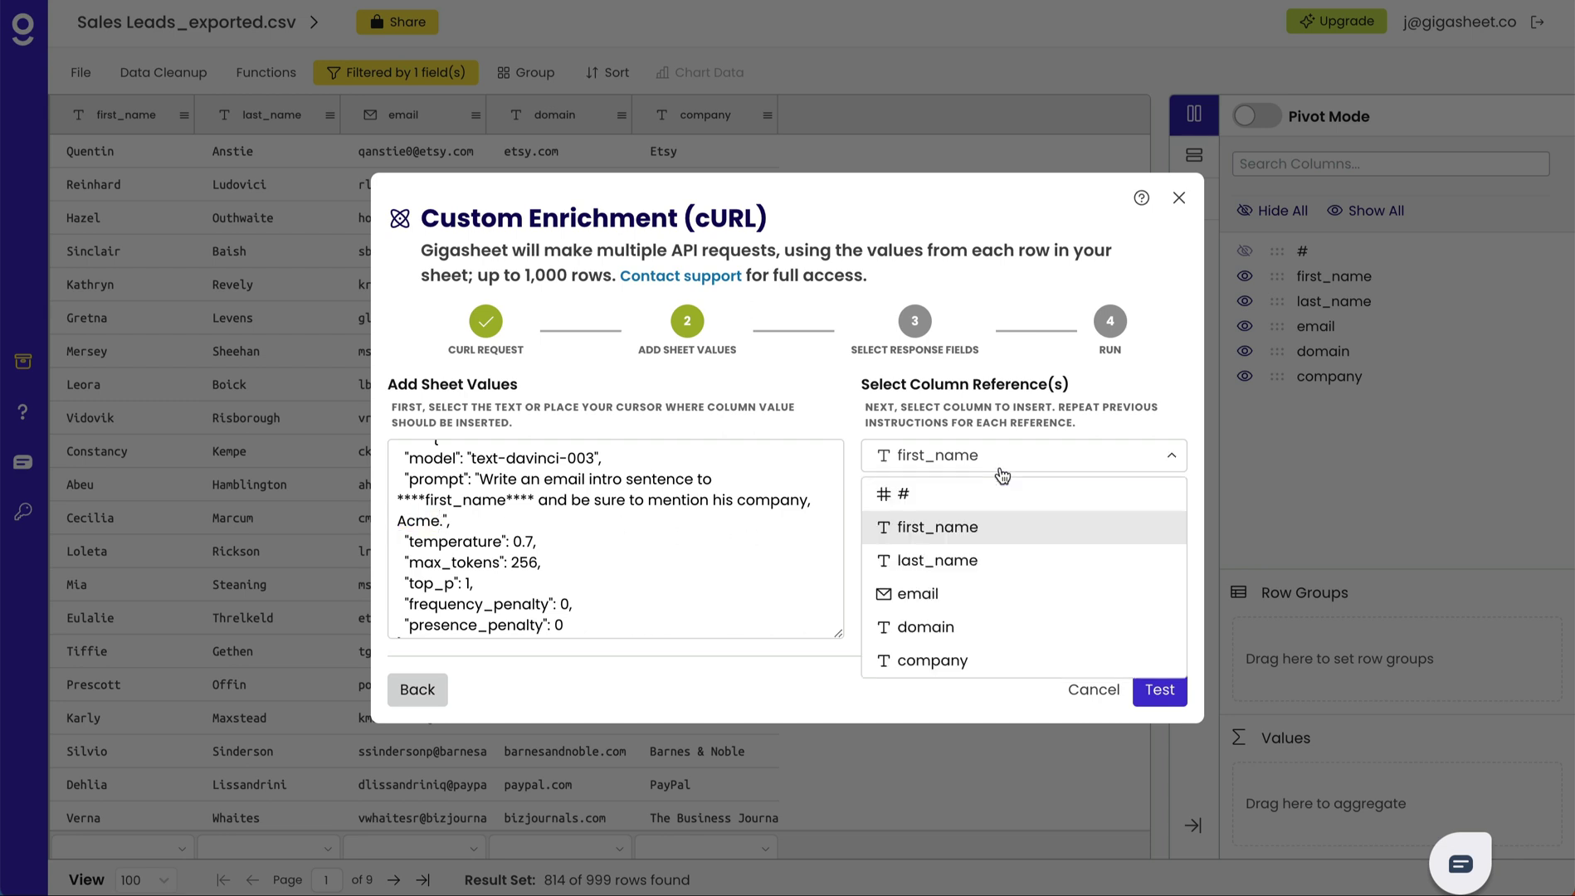
left_click(994, 660)
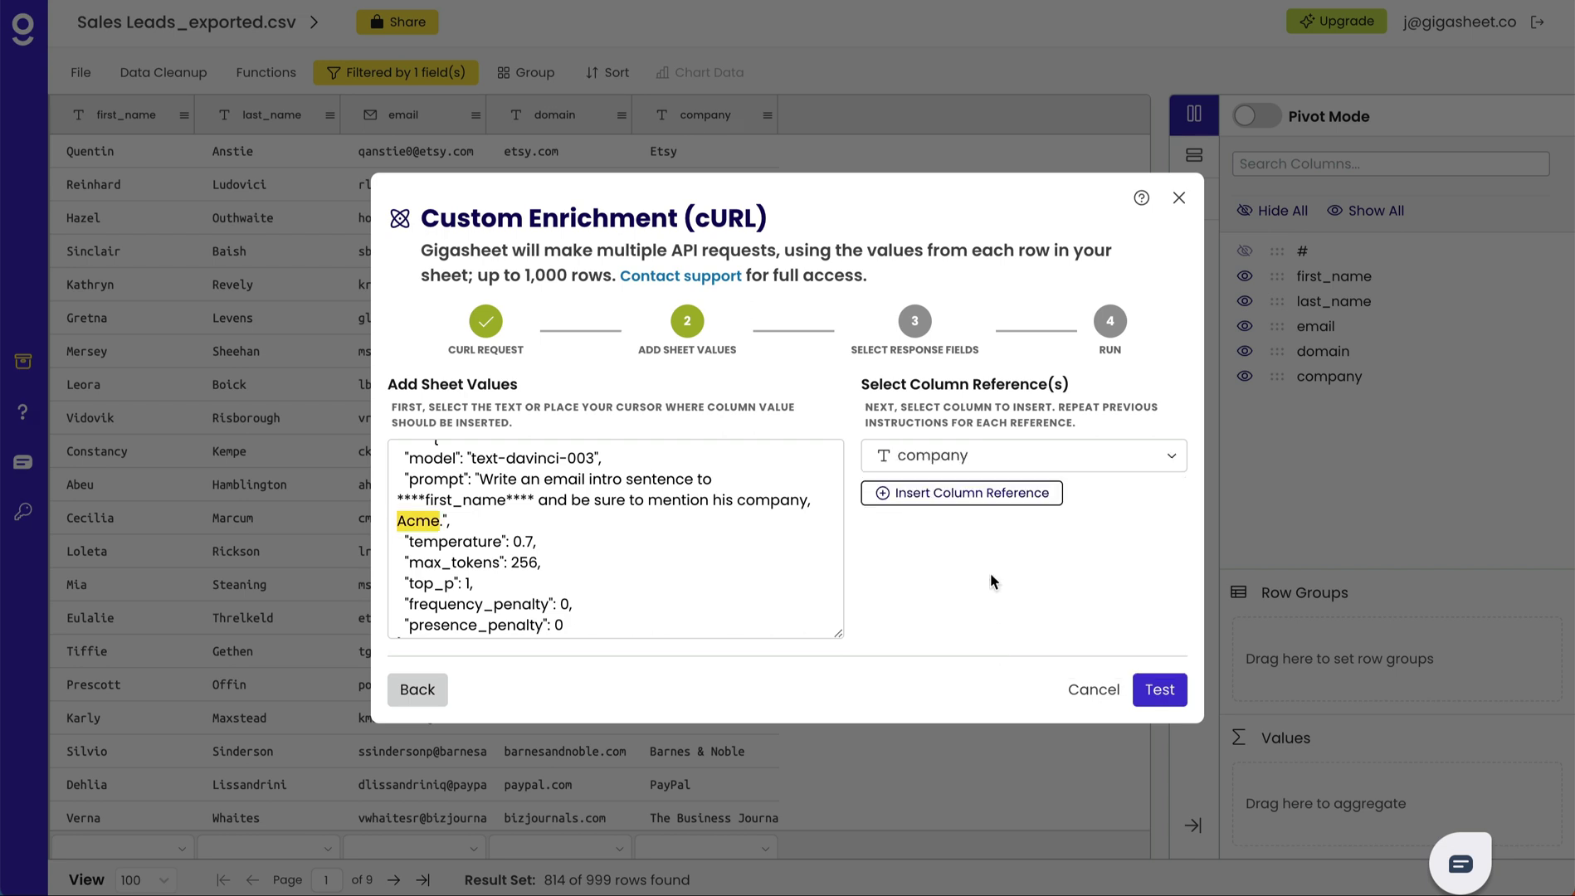
left_click(968, 495)
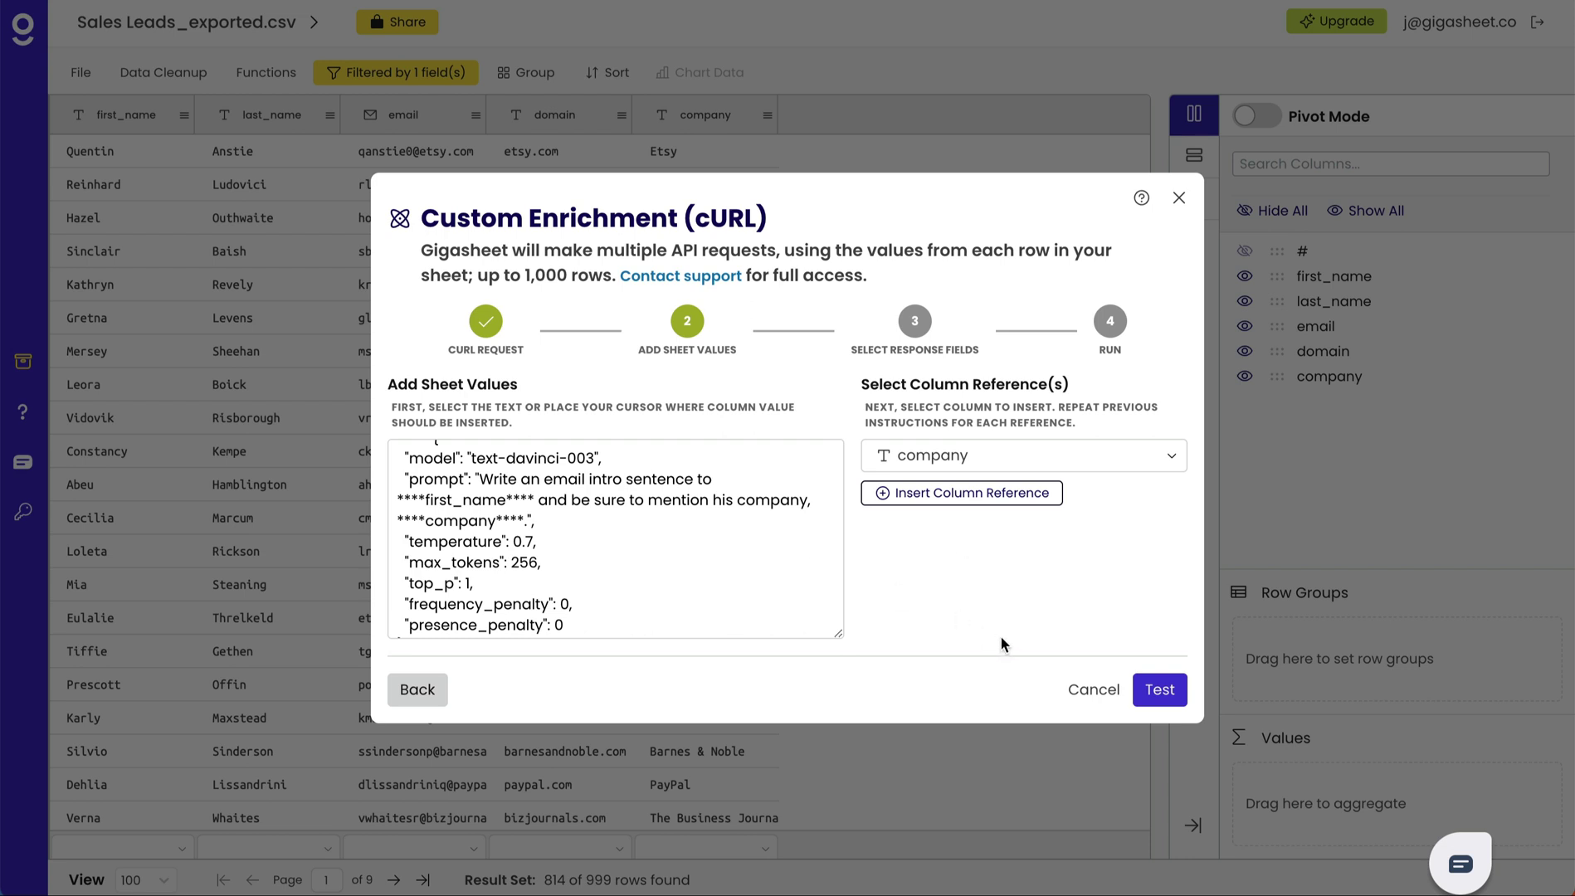
- Test the cURL request and look through the response fields offered for import
left_click(1163, 695)
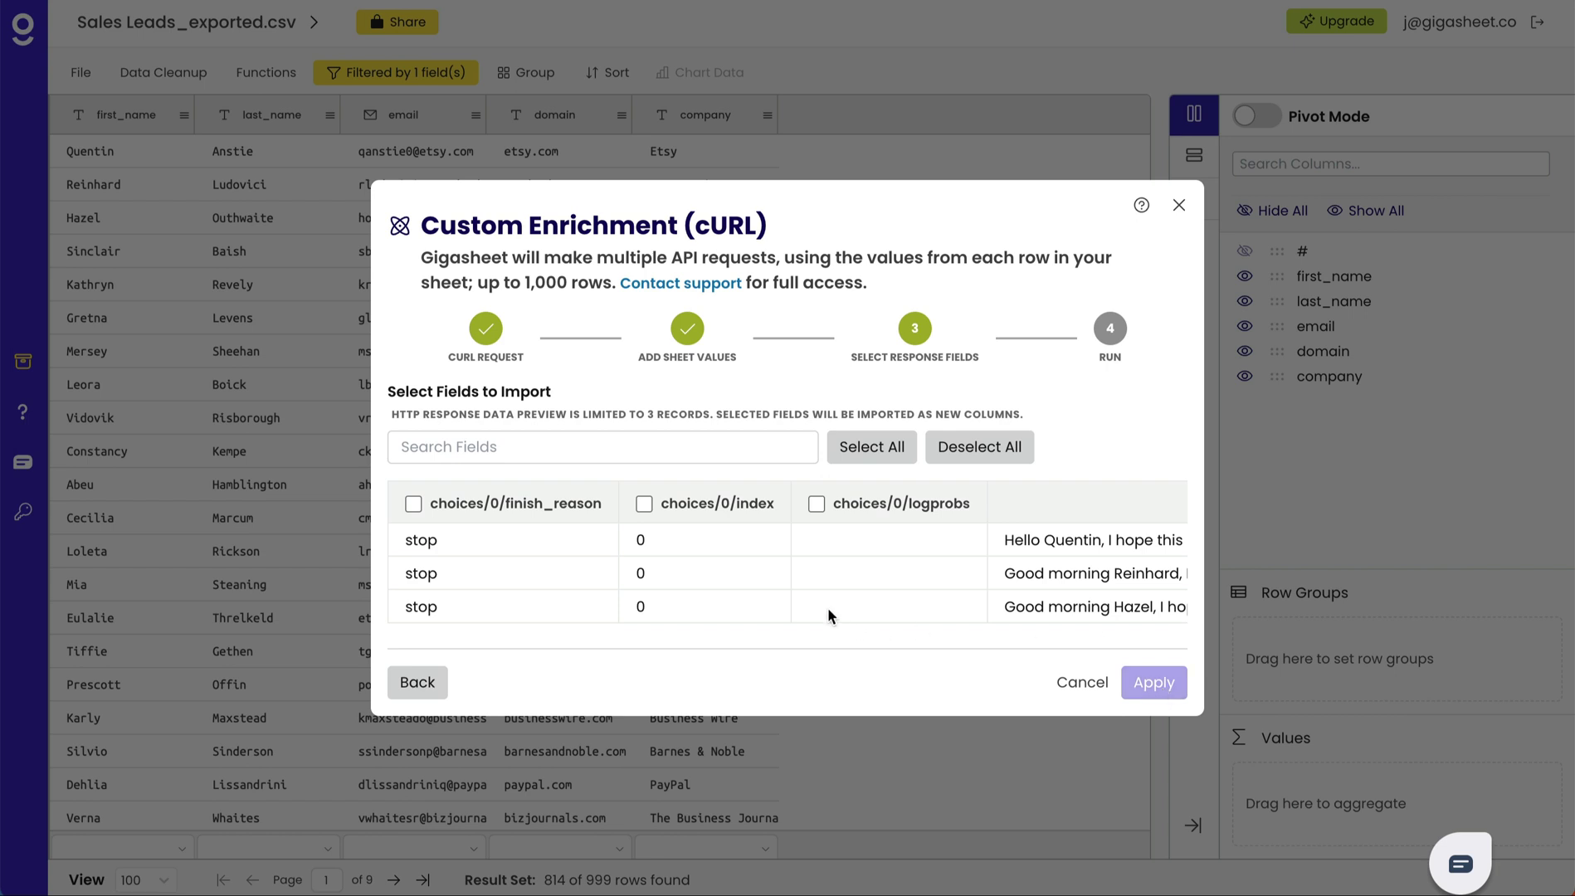
scroll(827, 608, "right", 10)
scroll(826, 608, "right", 4)
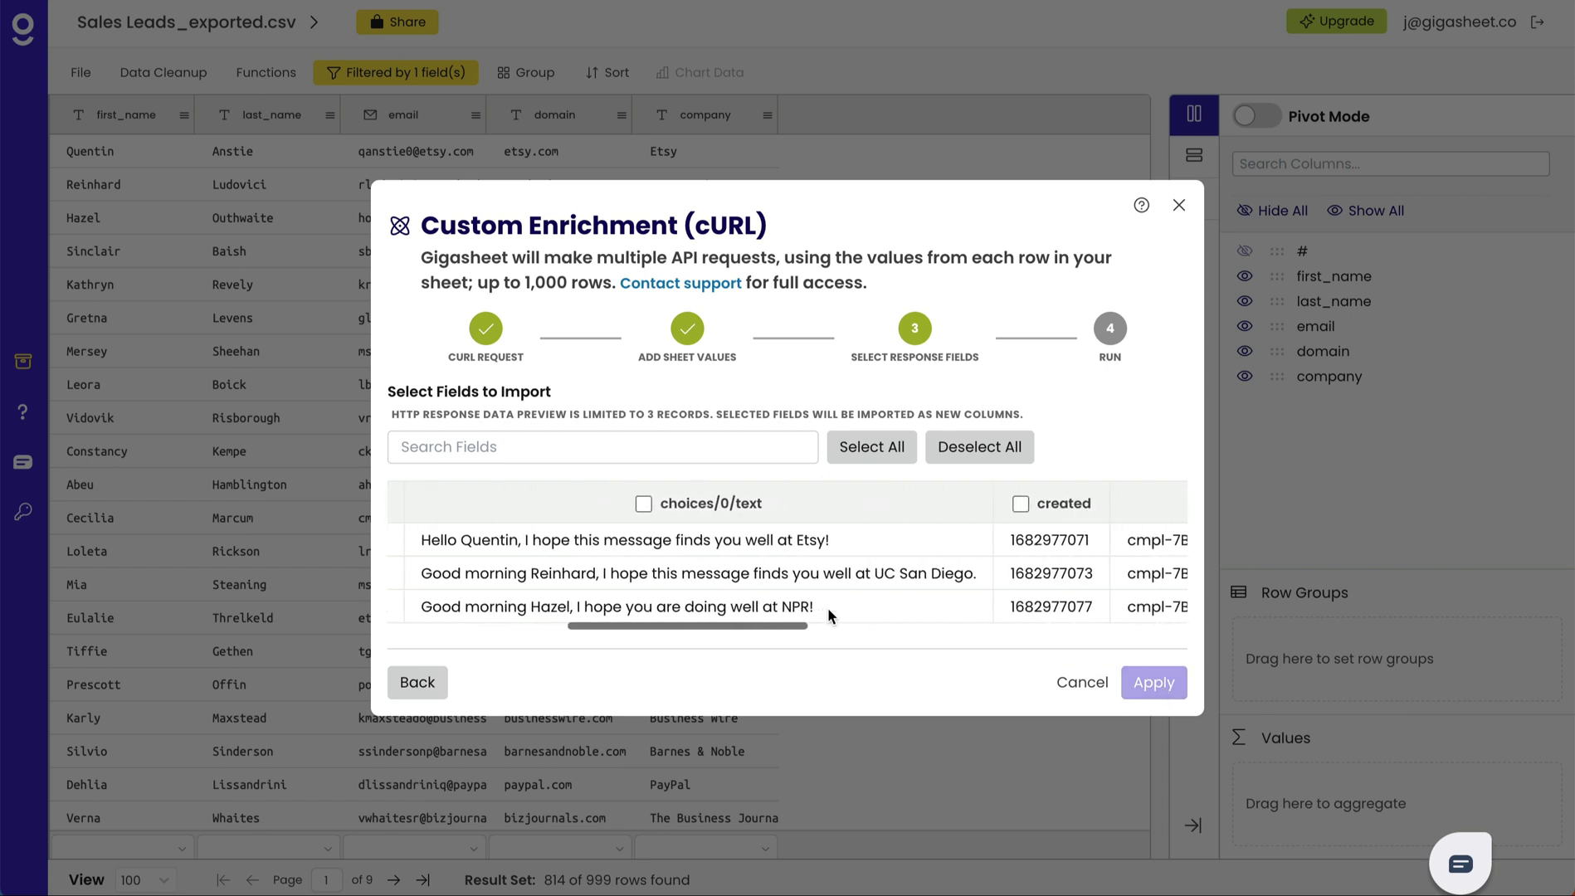
scroll(828, 610, "right", 3)
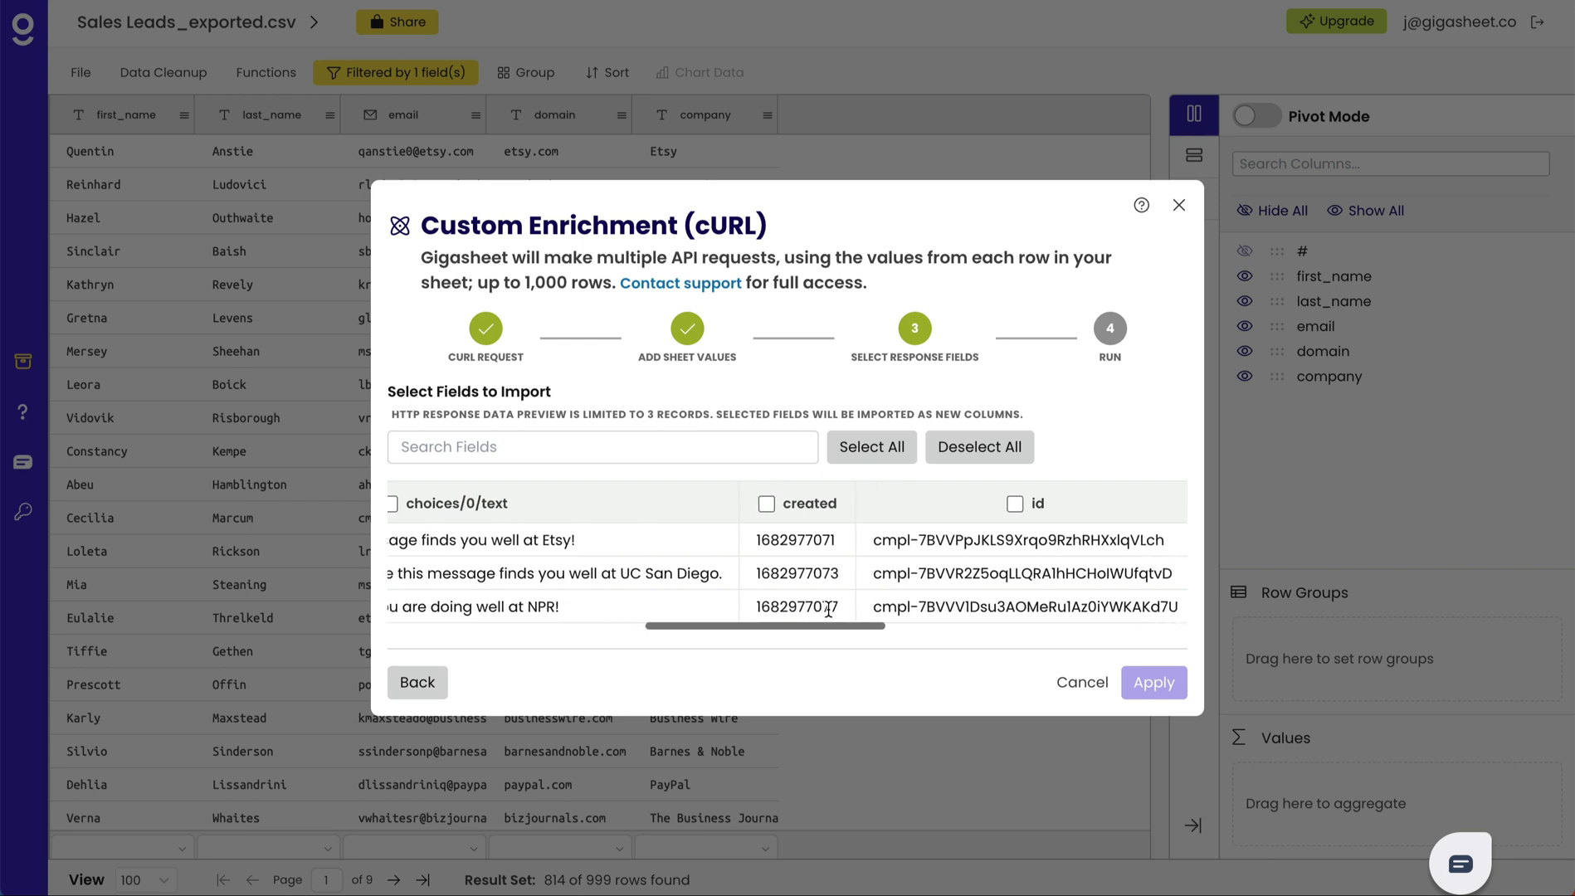
scroll(762, 596, "right", 9)
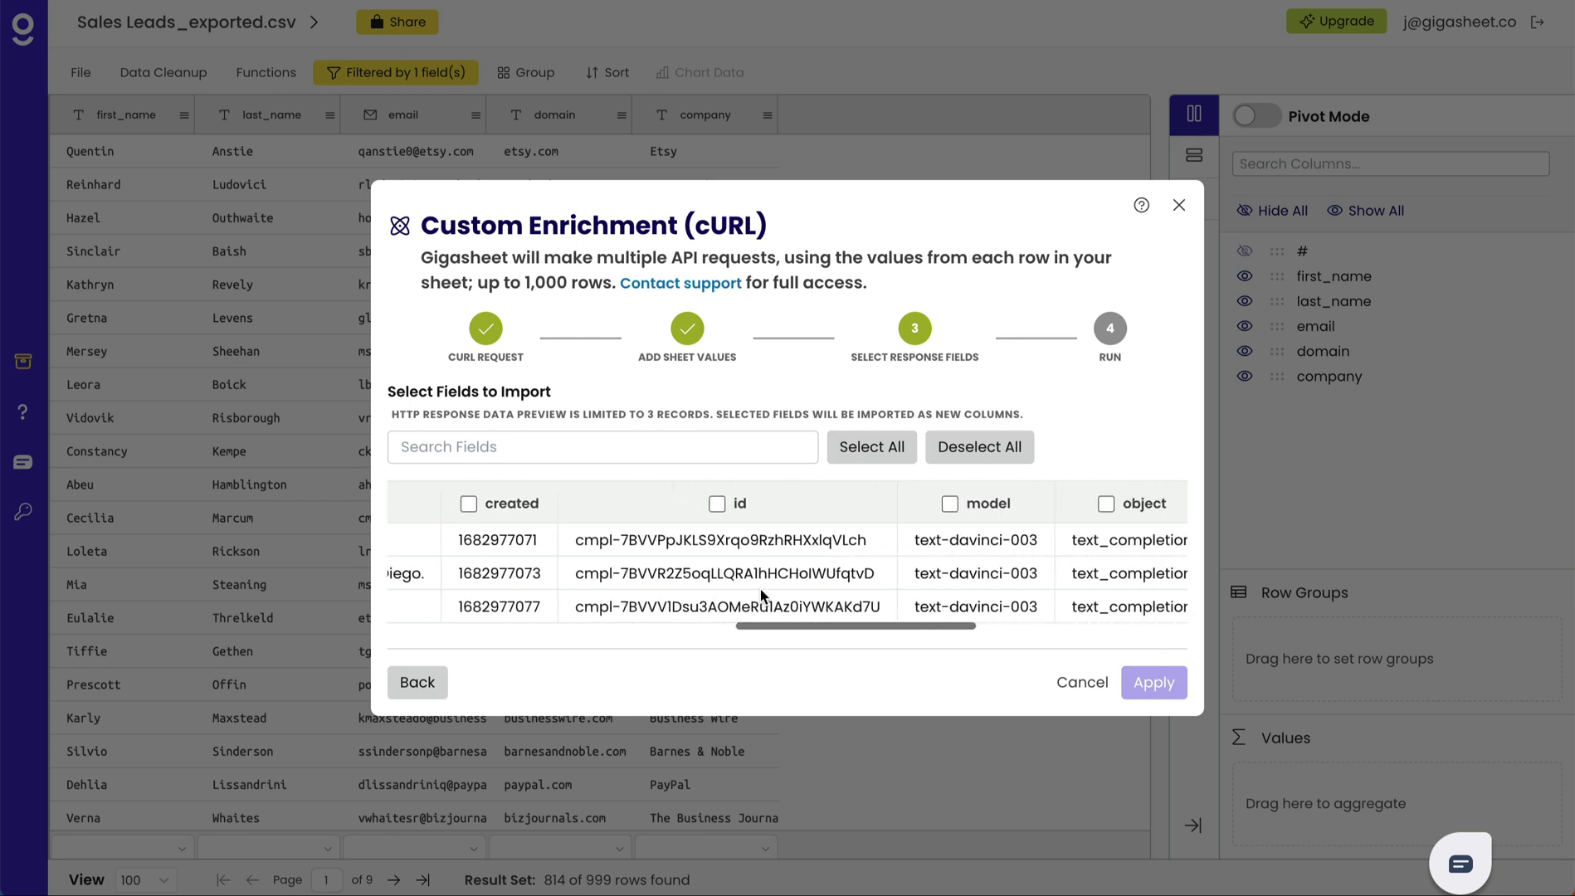
scroll(971, 548, "right", 7)
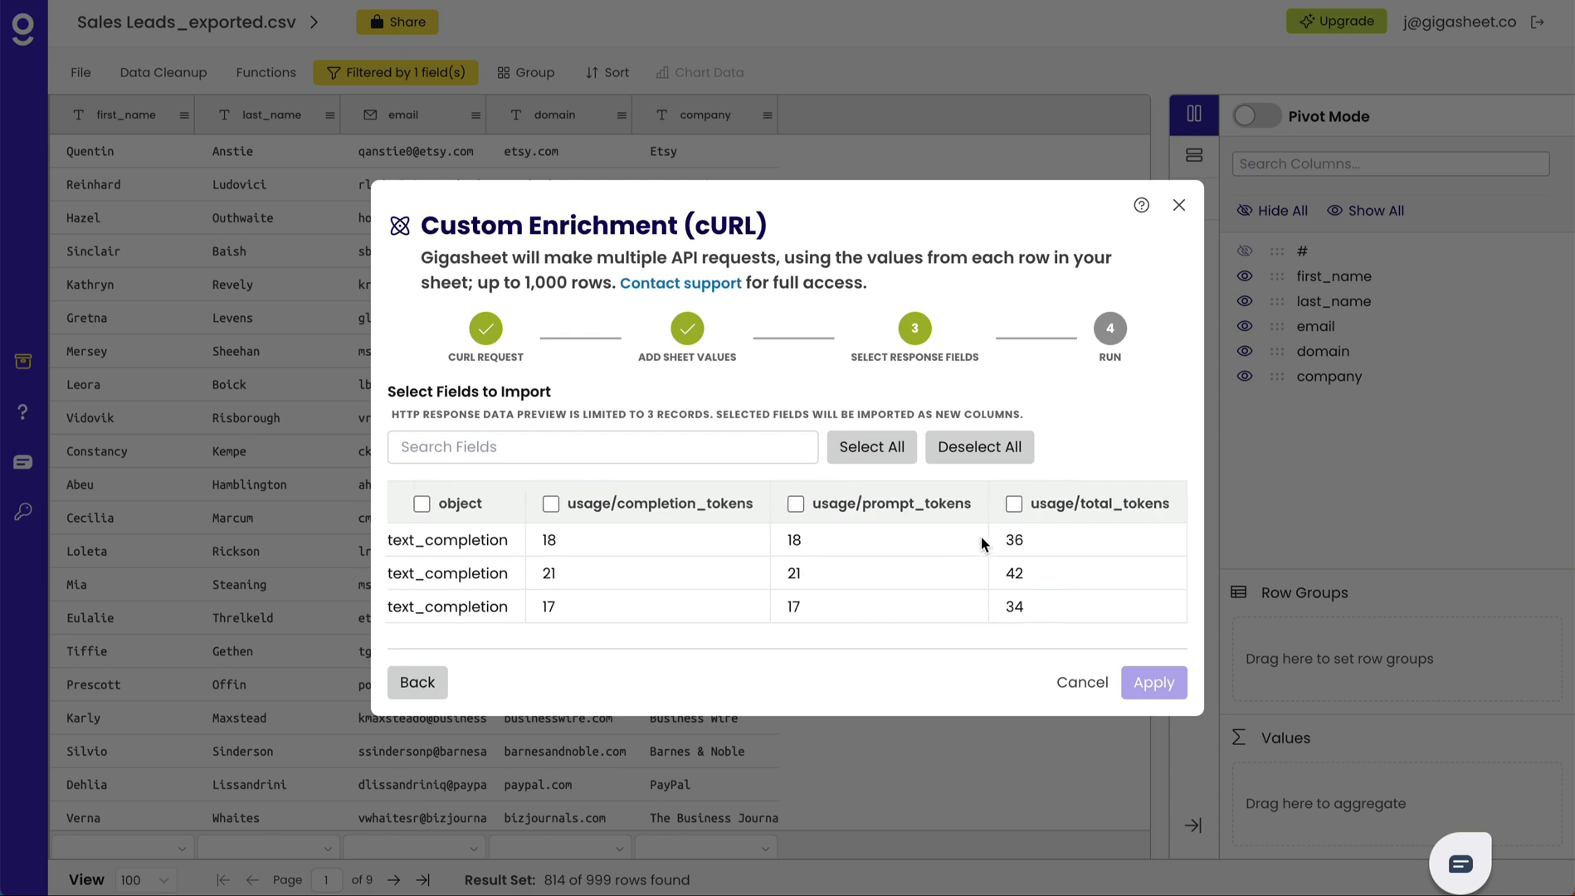
scroll(933, 553, "left", 14)
scroll(935, 562, "left", 9)
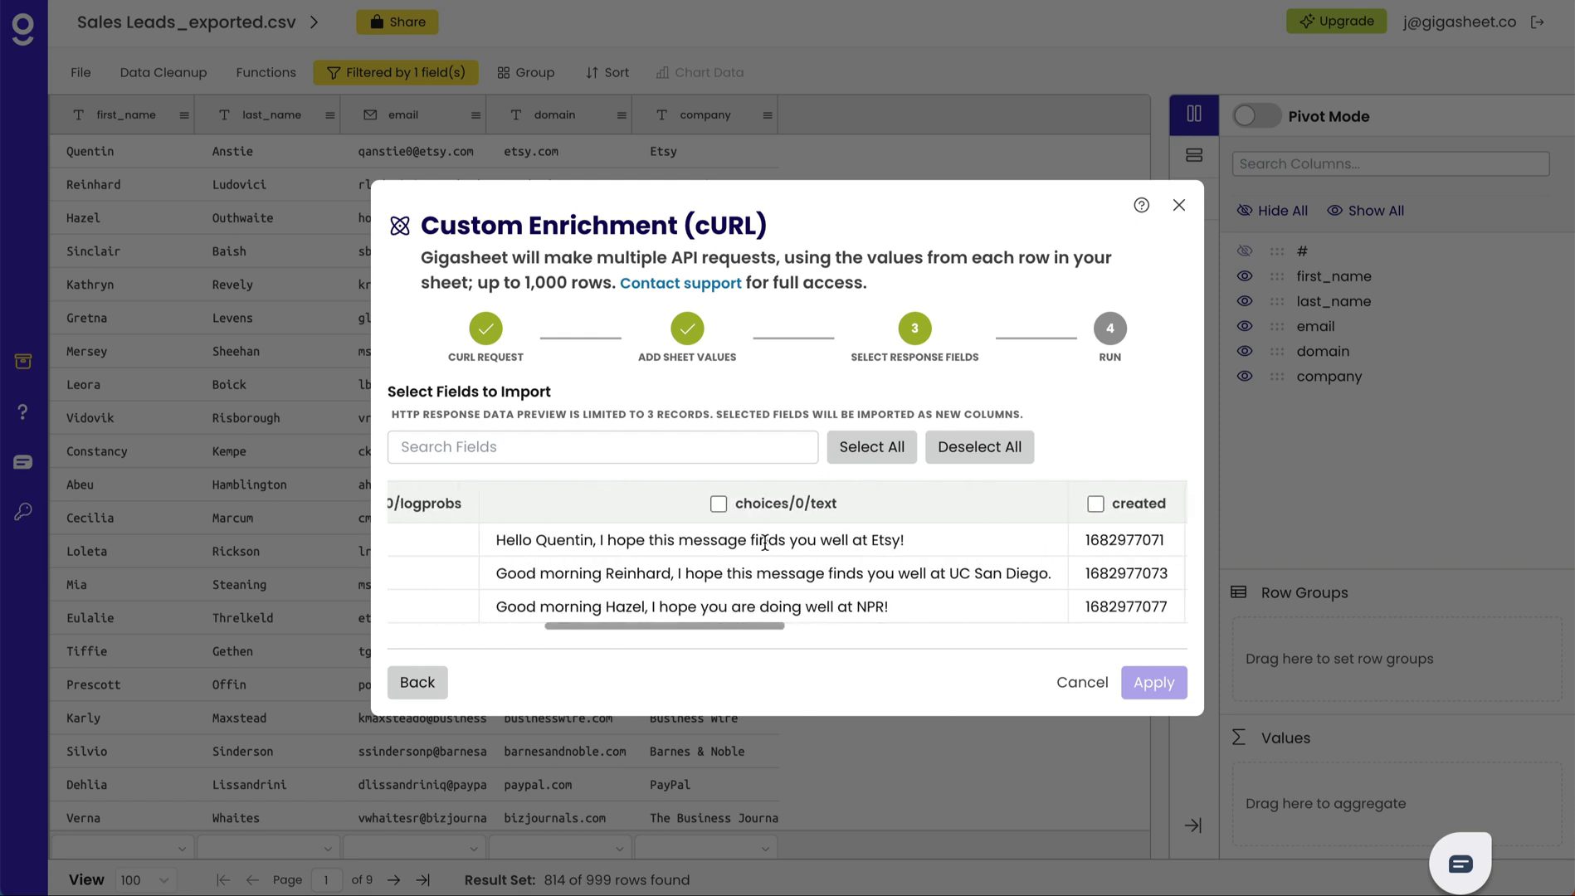
- Import only the choices/0/text response field, run the custom enrichment and dismiss its notifications
left_click(719, 504)
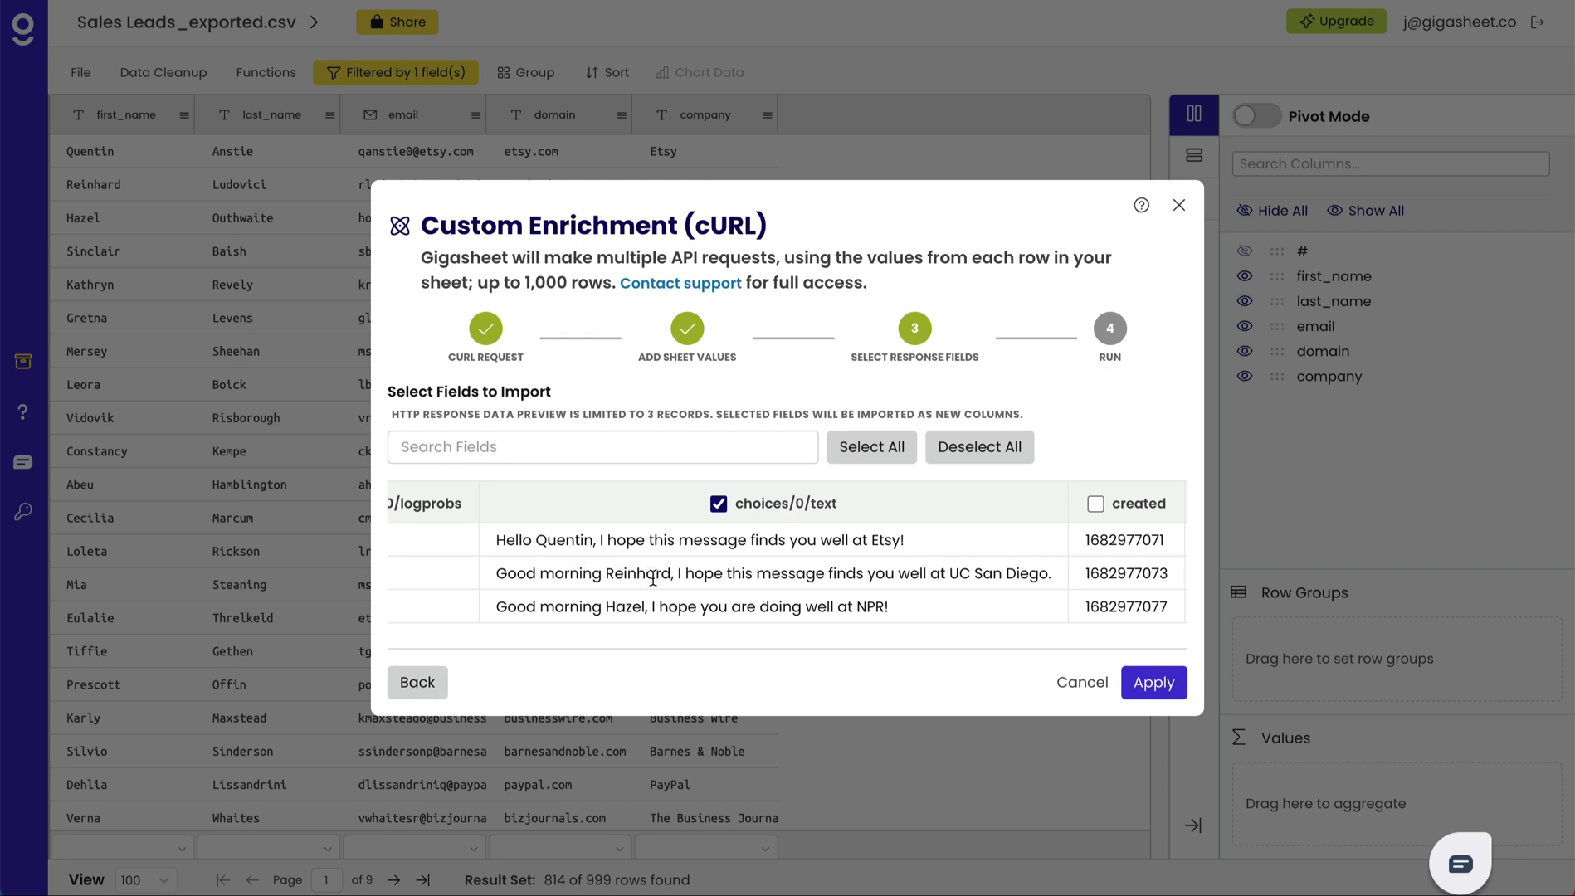
left_click(1158, 682)
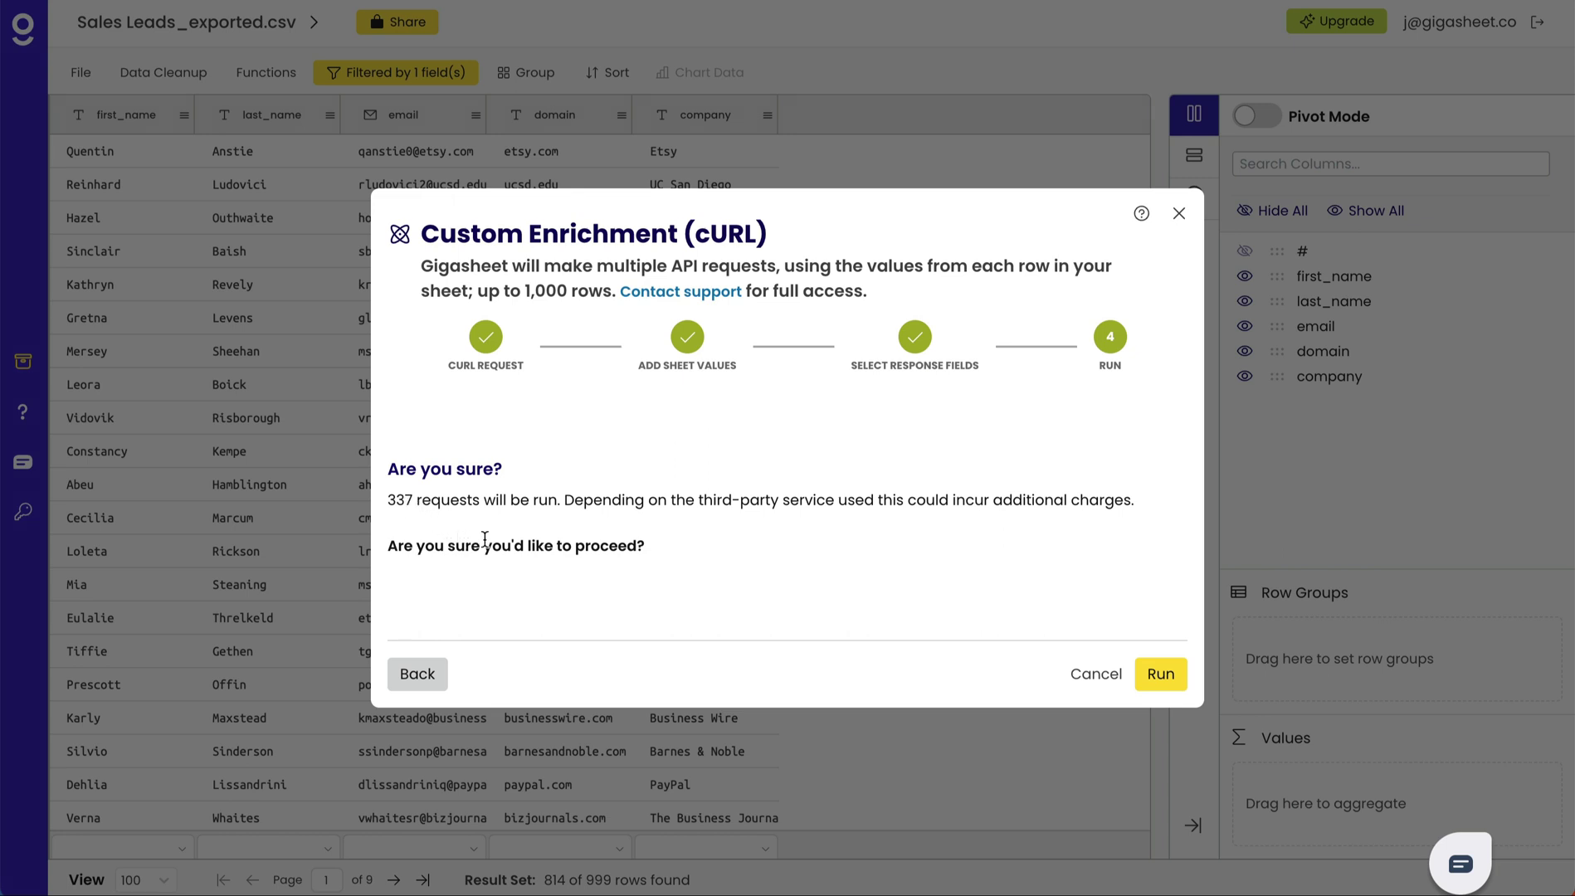
left_click(1154, 688)
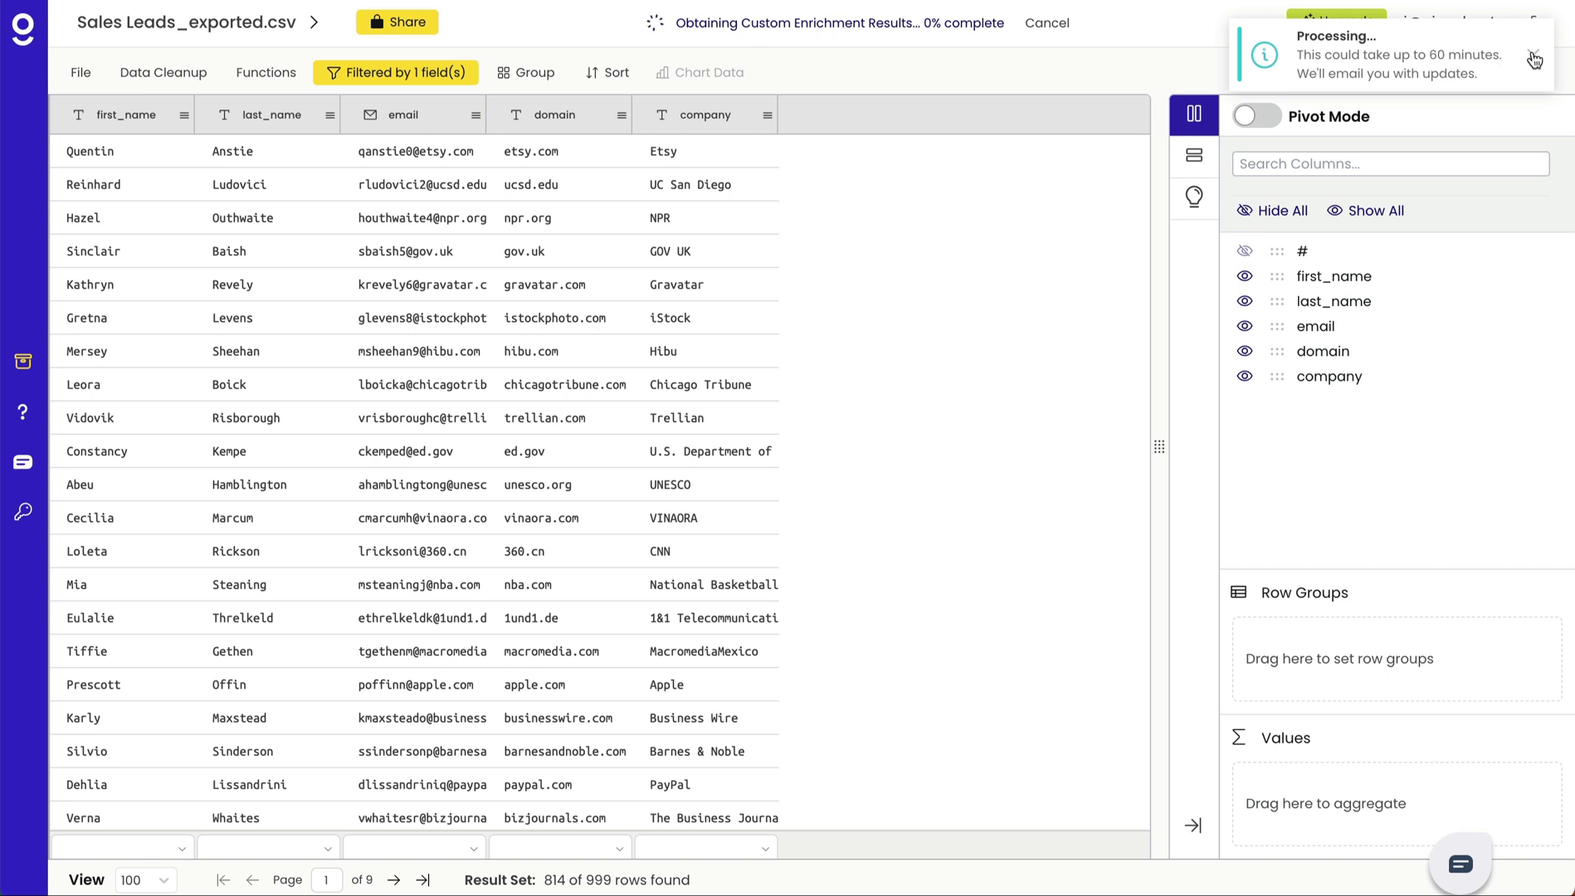
left_click(1532, 55)
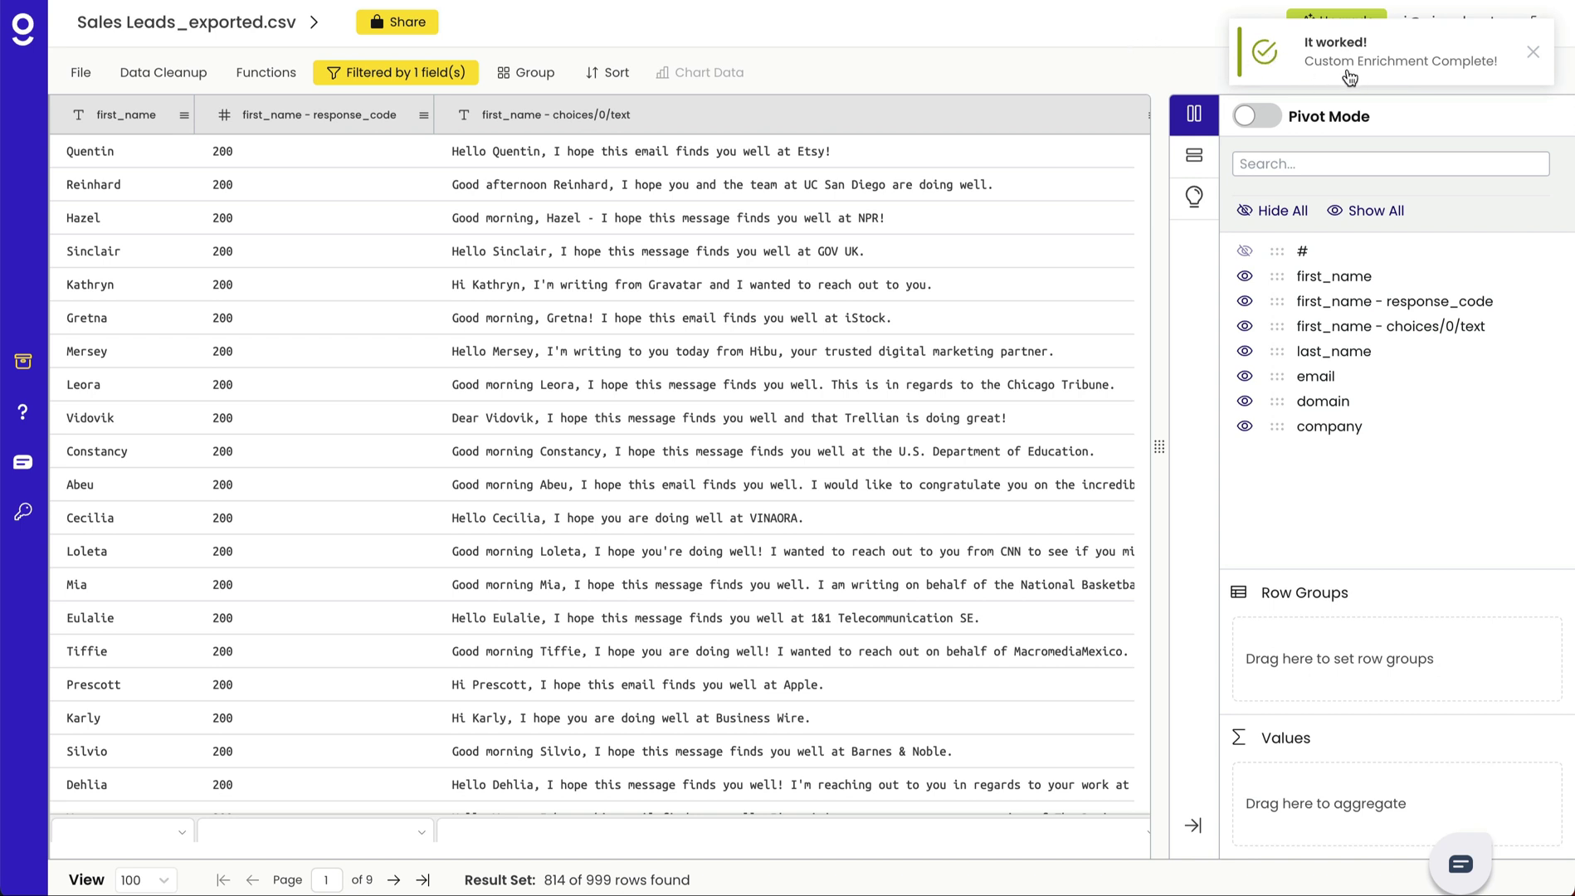
left_click(1532, 56)
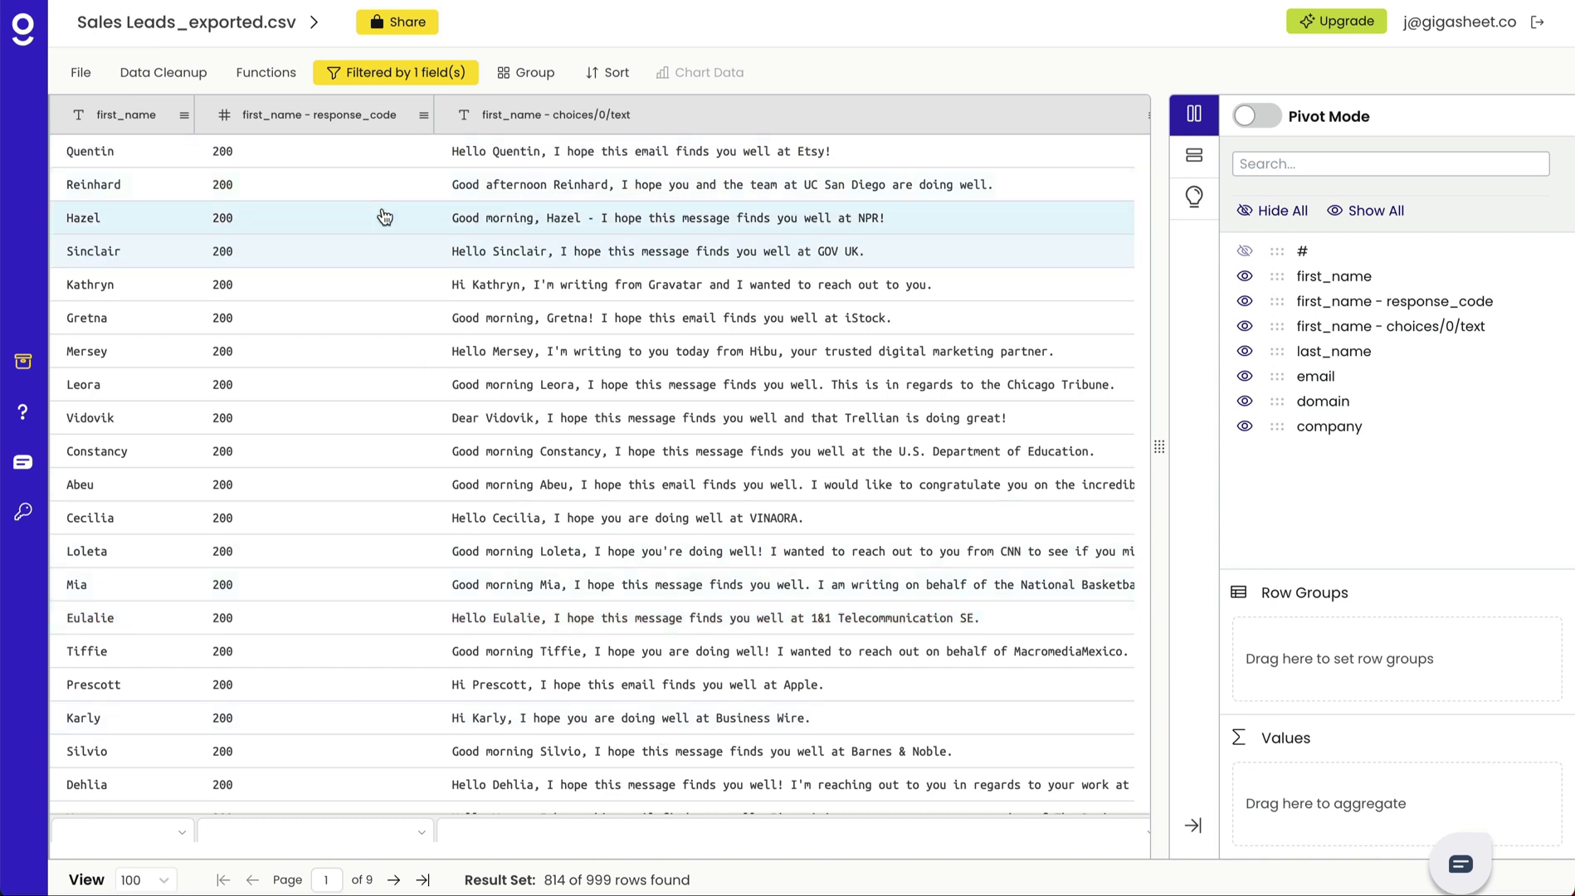
- Permanently delete the first_name - response_code column
left_click(424, 115)
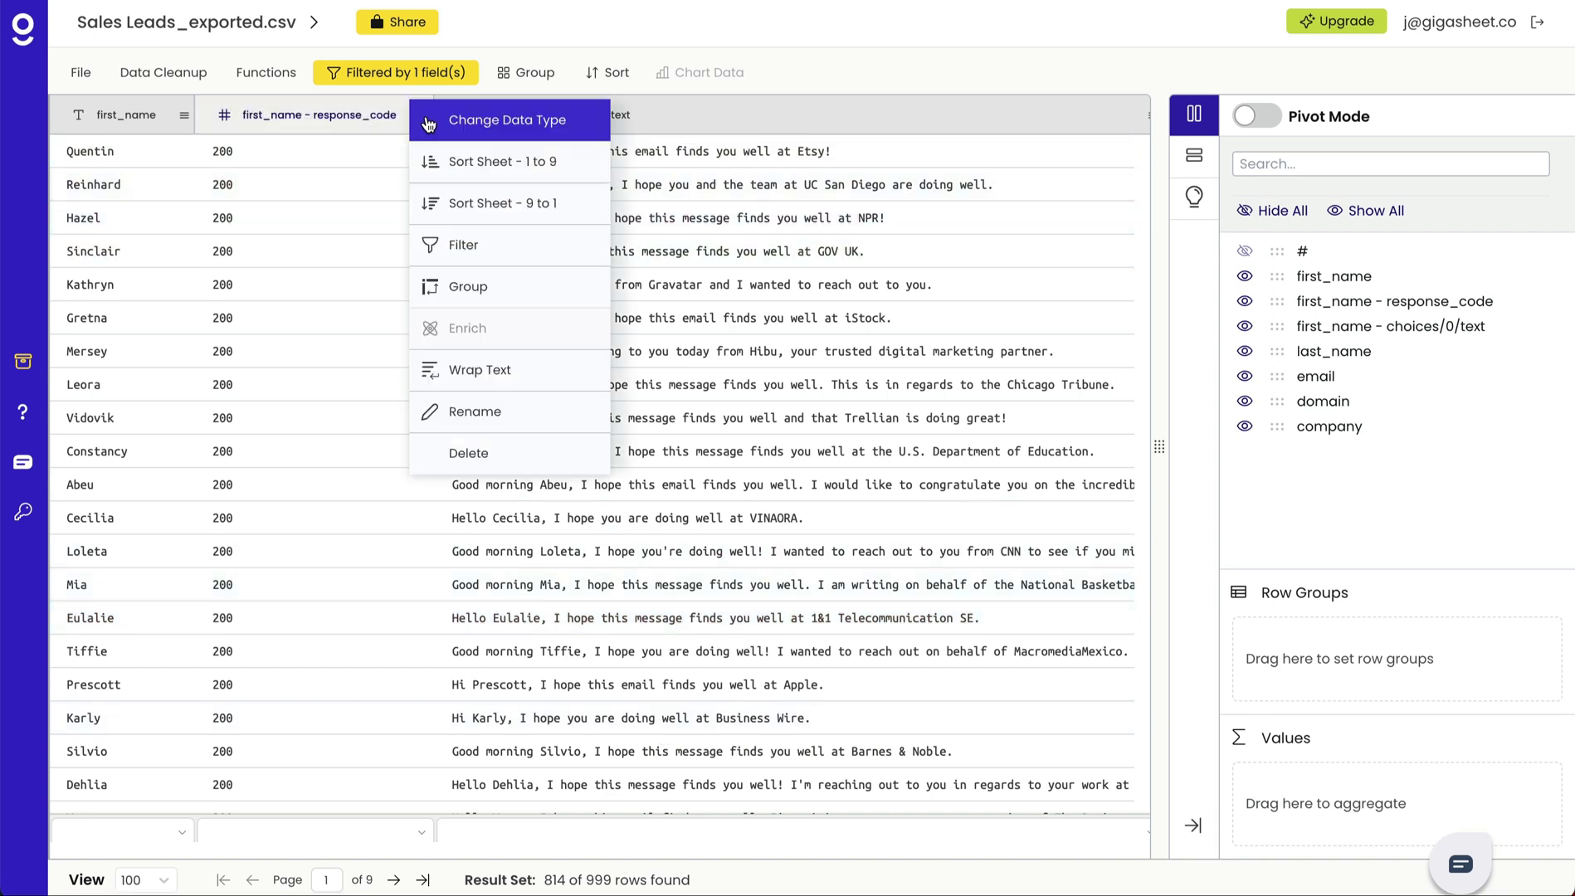
left_click(489, 448)
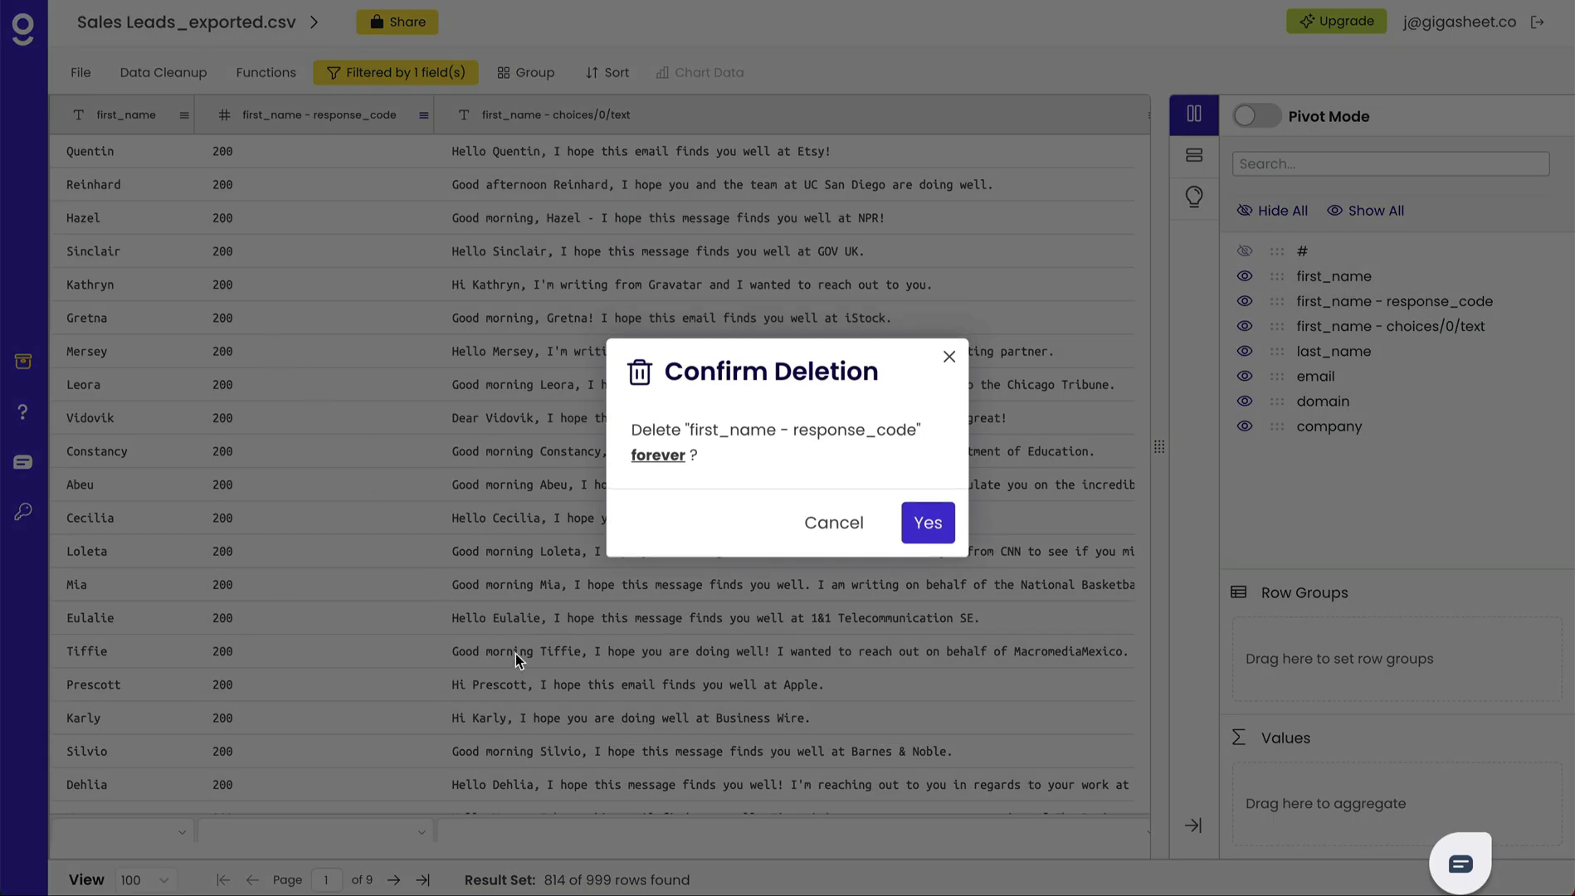
left_click(944, 525)
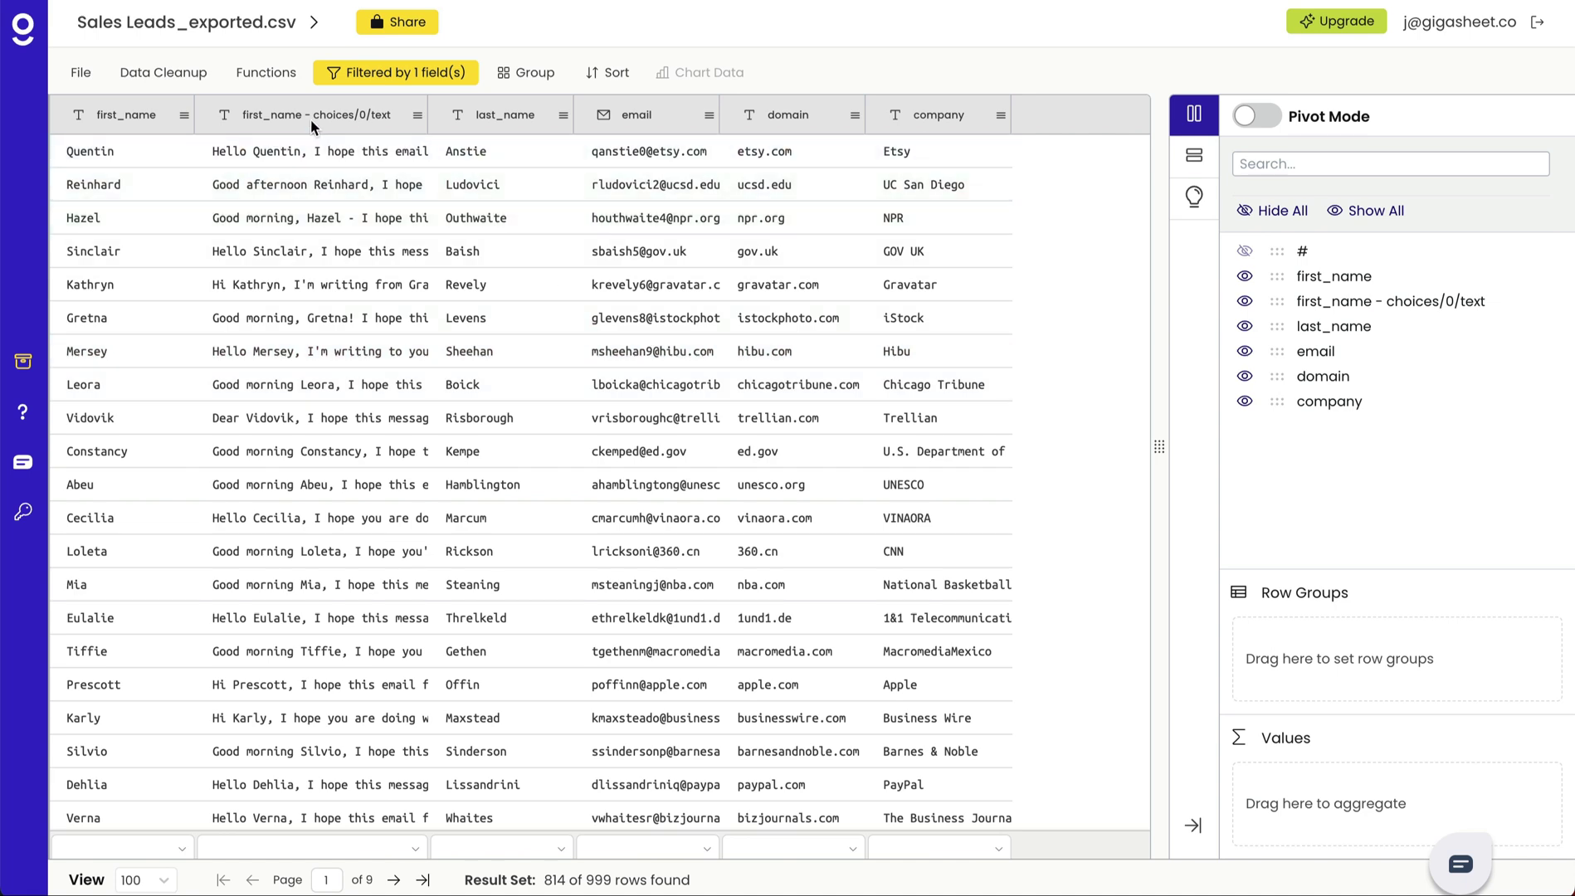
- Move the first_name - choices/0/text column after company and rename it GPT Response
left_click_drag(310, 117, 930, 124)
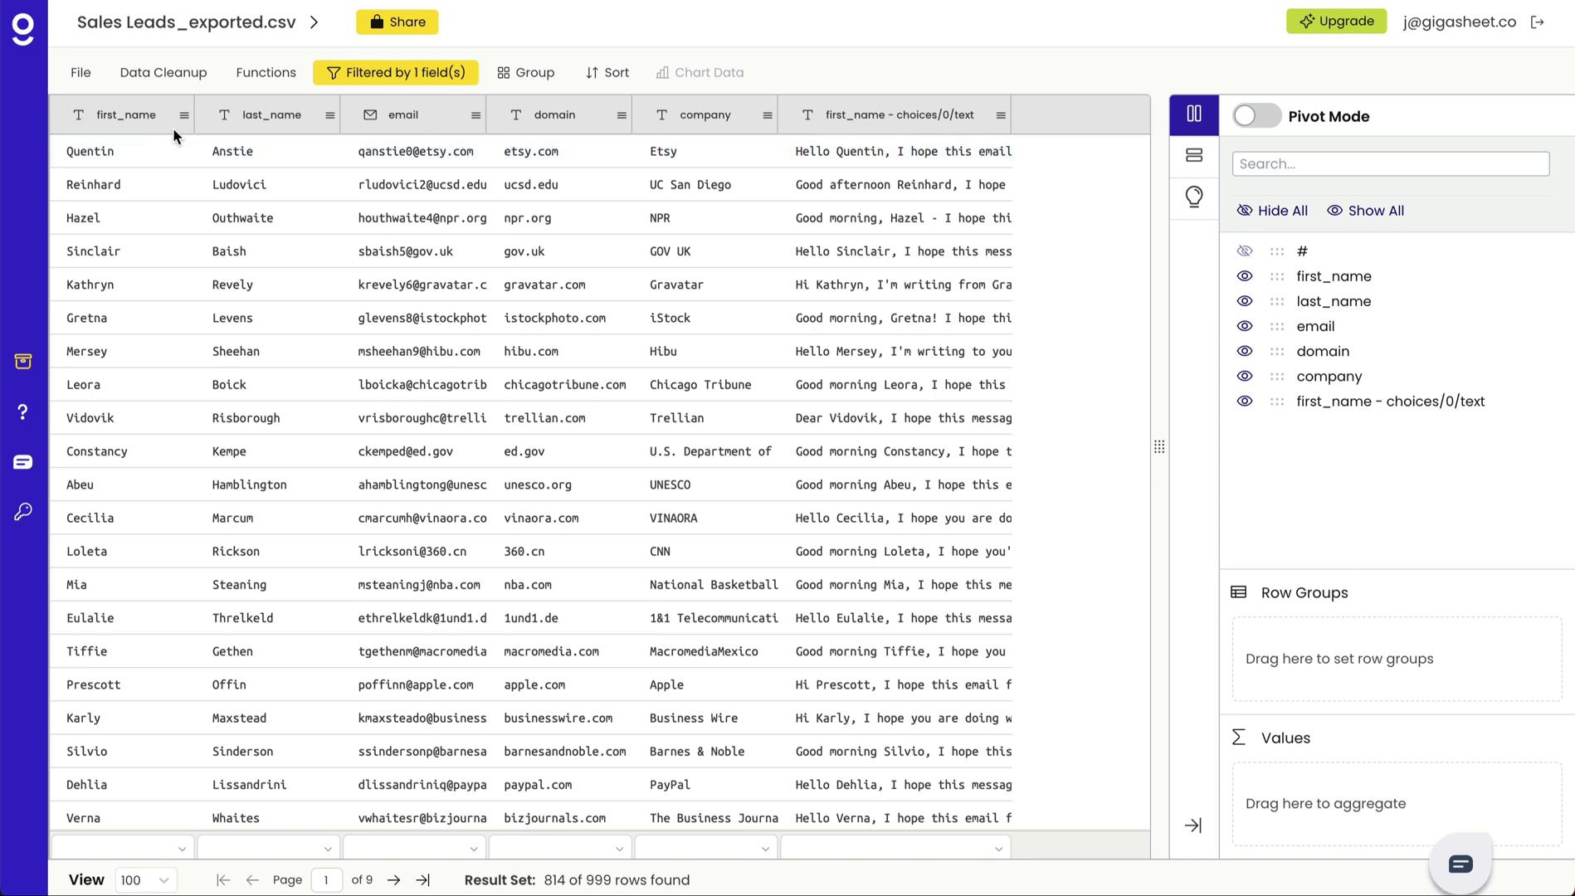
double_click(867, 116)
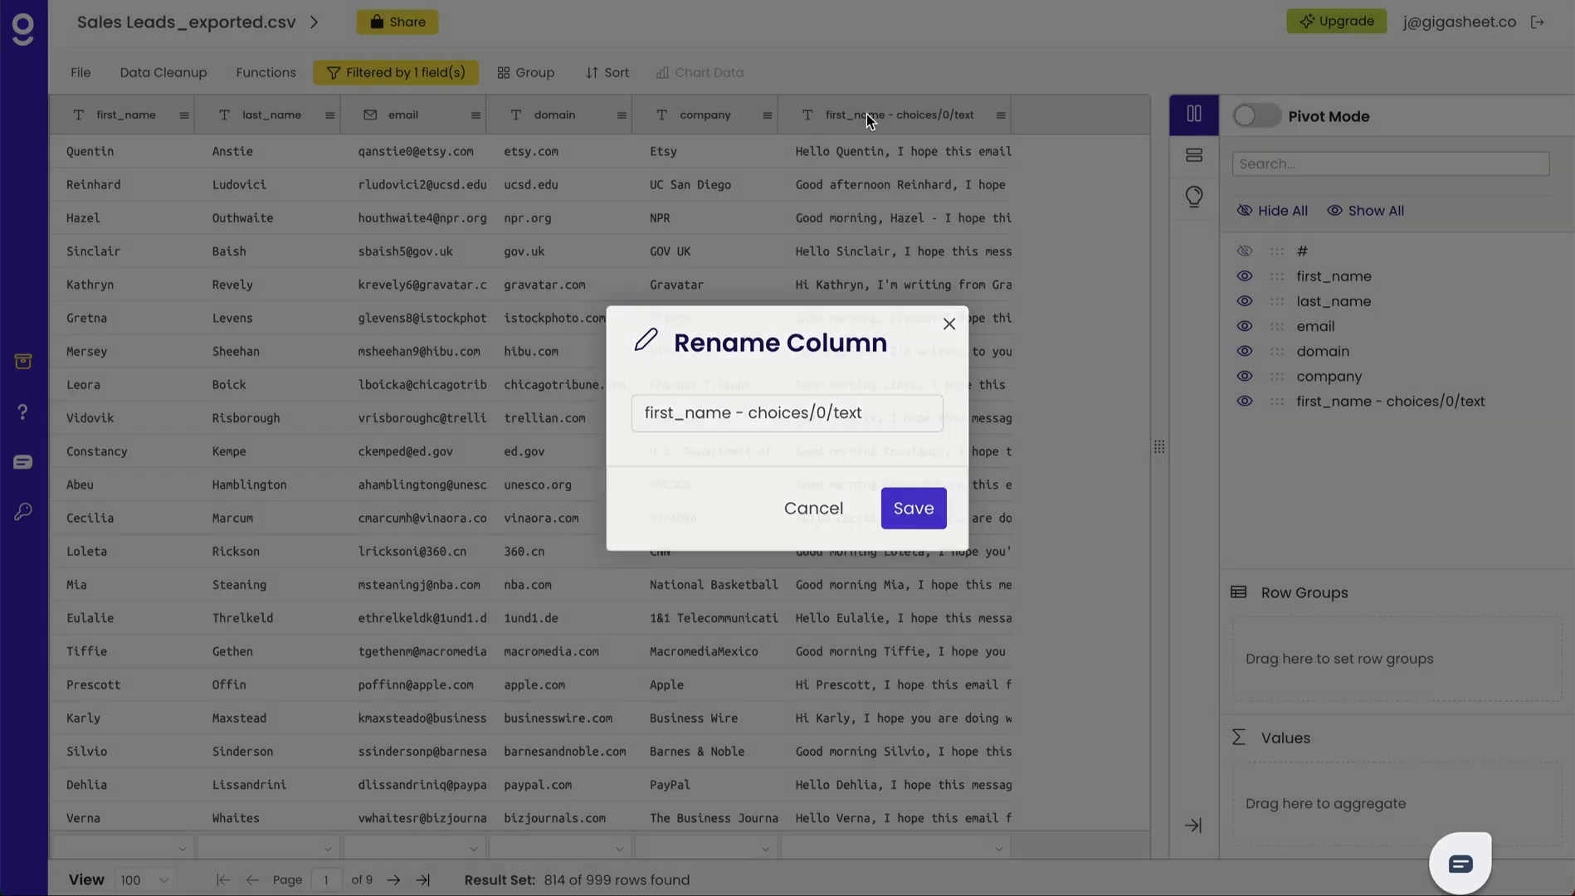
triple_click(744, 432)
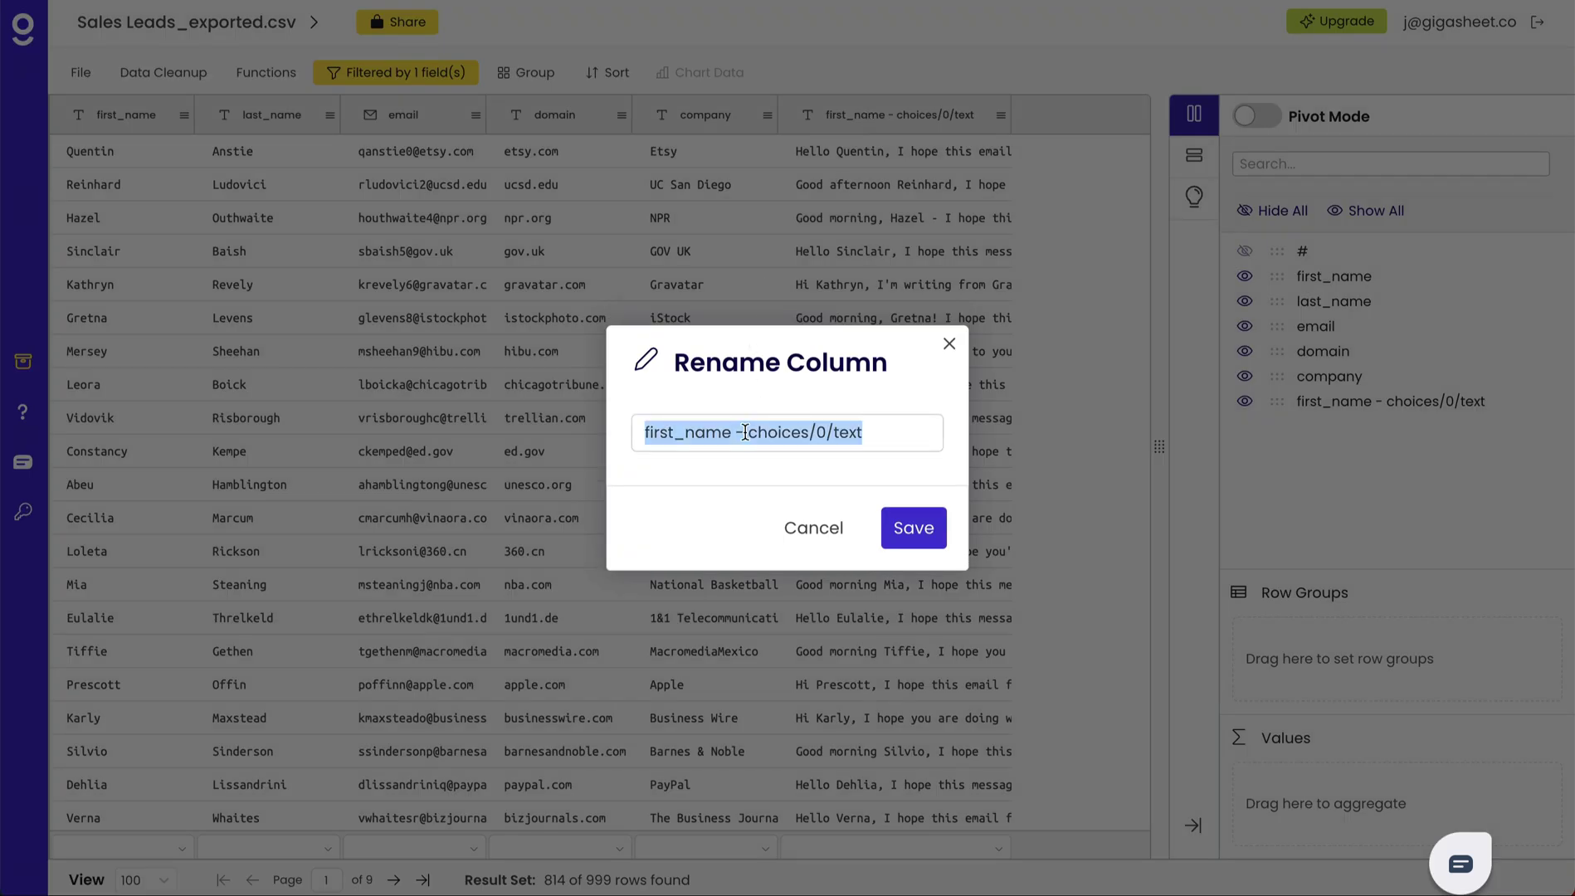
type("GTP")
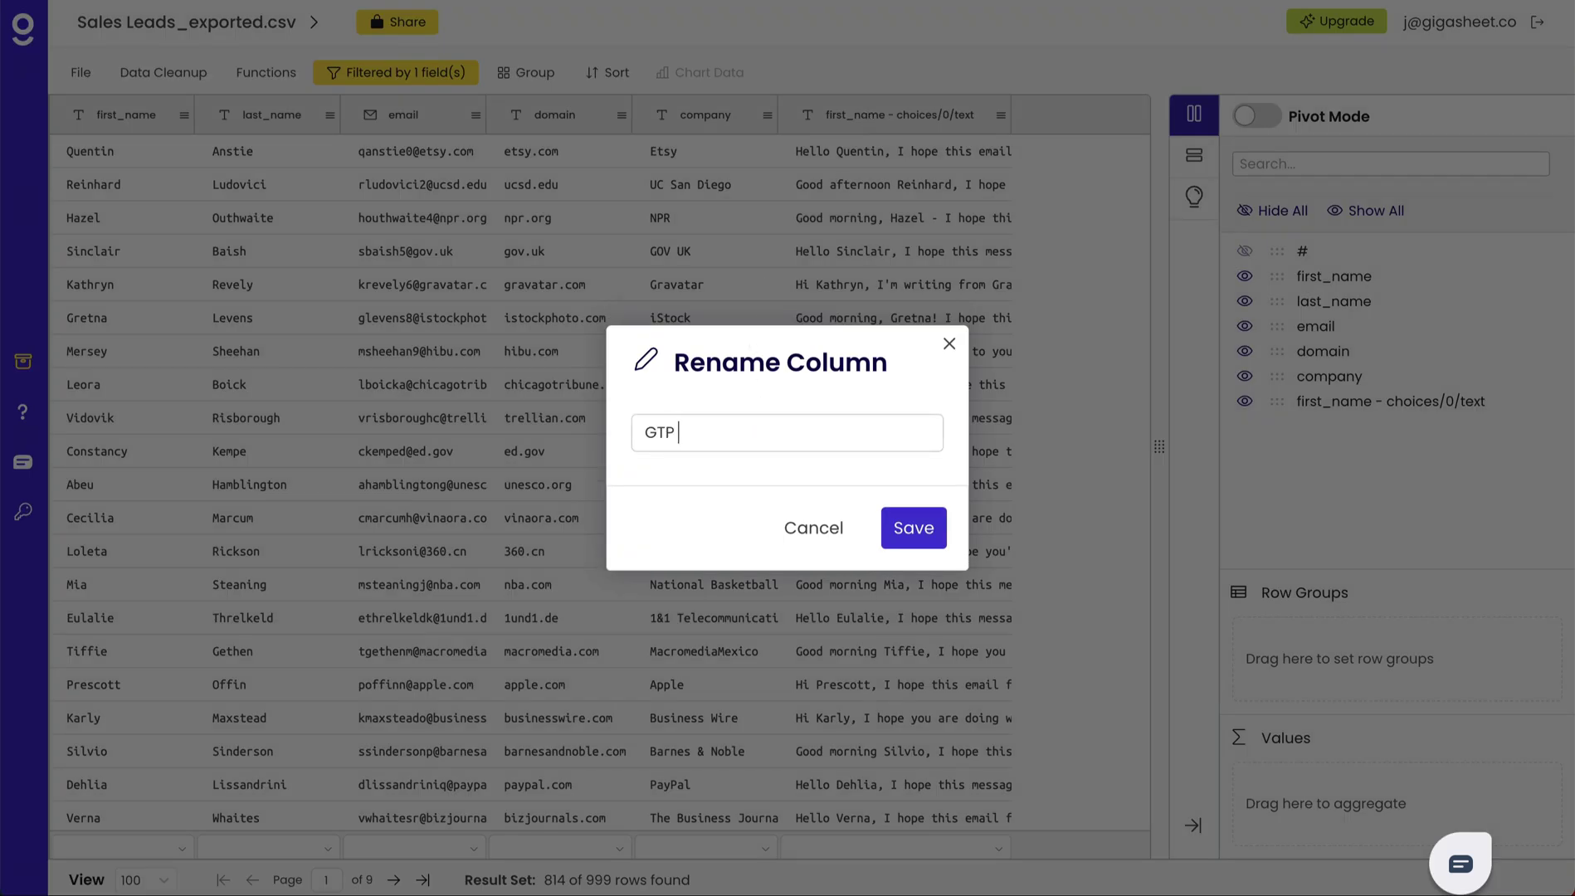
key("BackSpace")
key("BackSpace")
key("BackSpace")
type("PT Response")
left_click(933, 535)
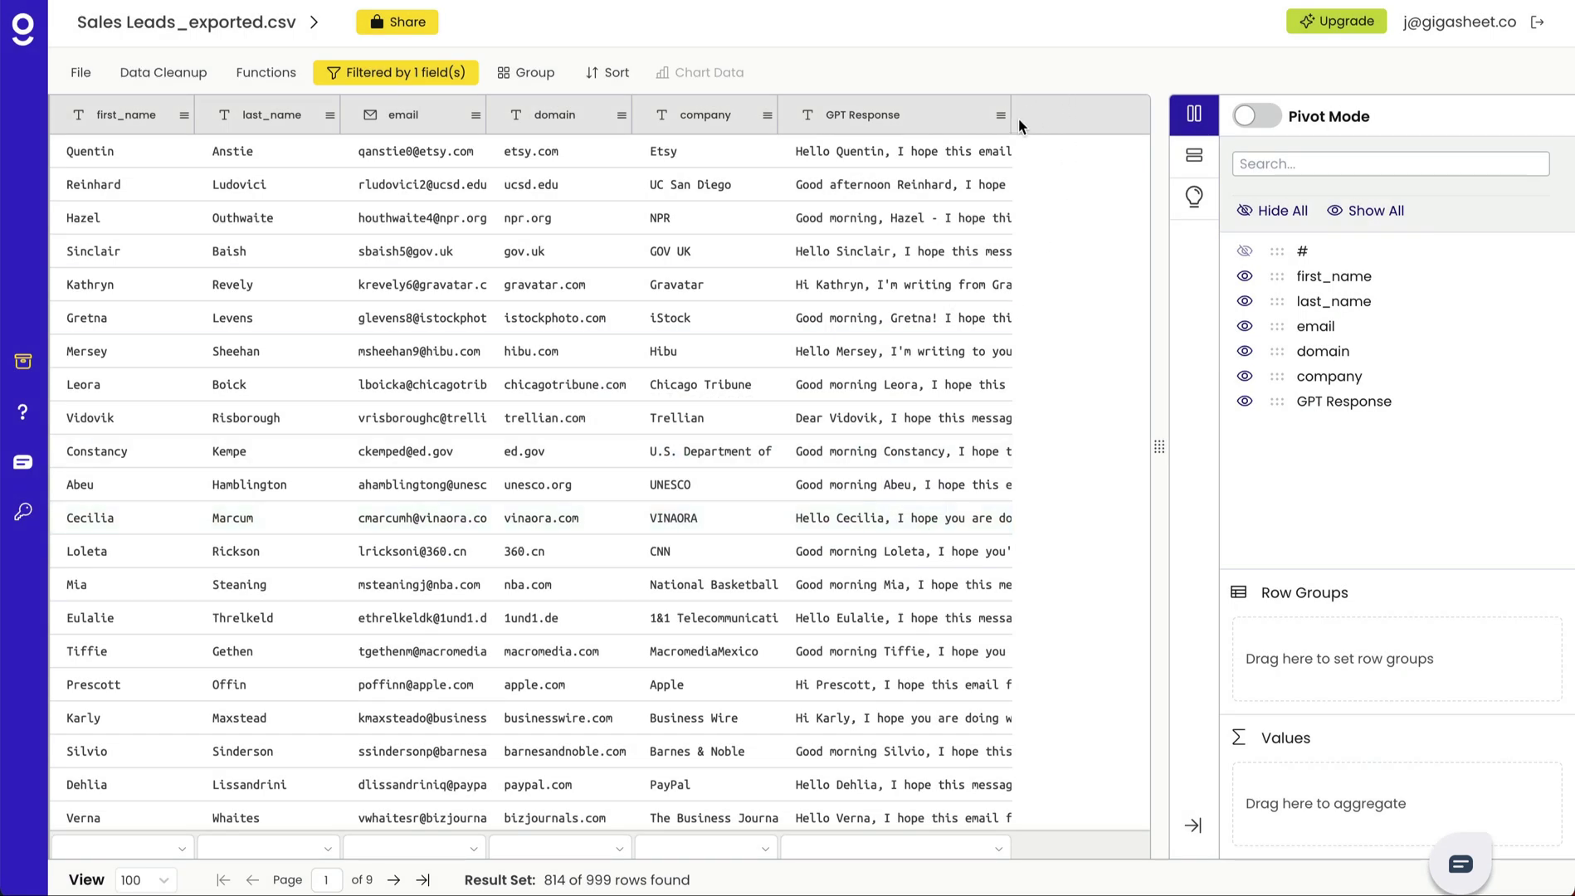
- Turn on text wrapping for the GPT Response column and widen it to fit its sentences
left_click_drag(1012, 120, 1119, 123)
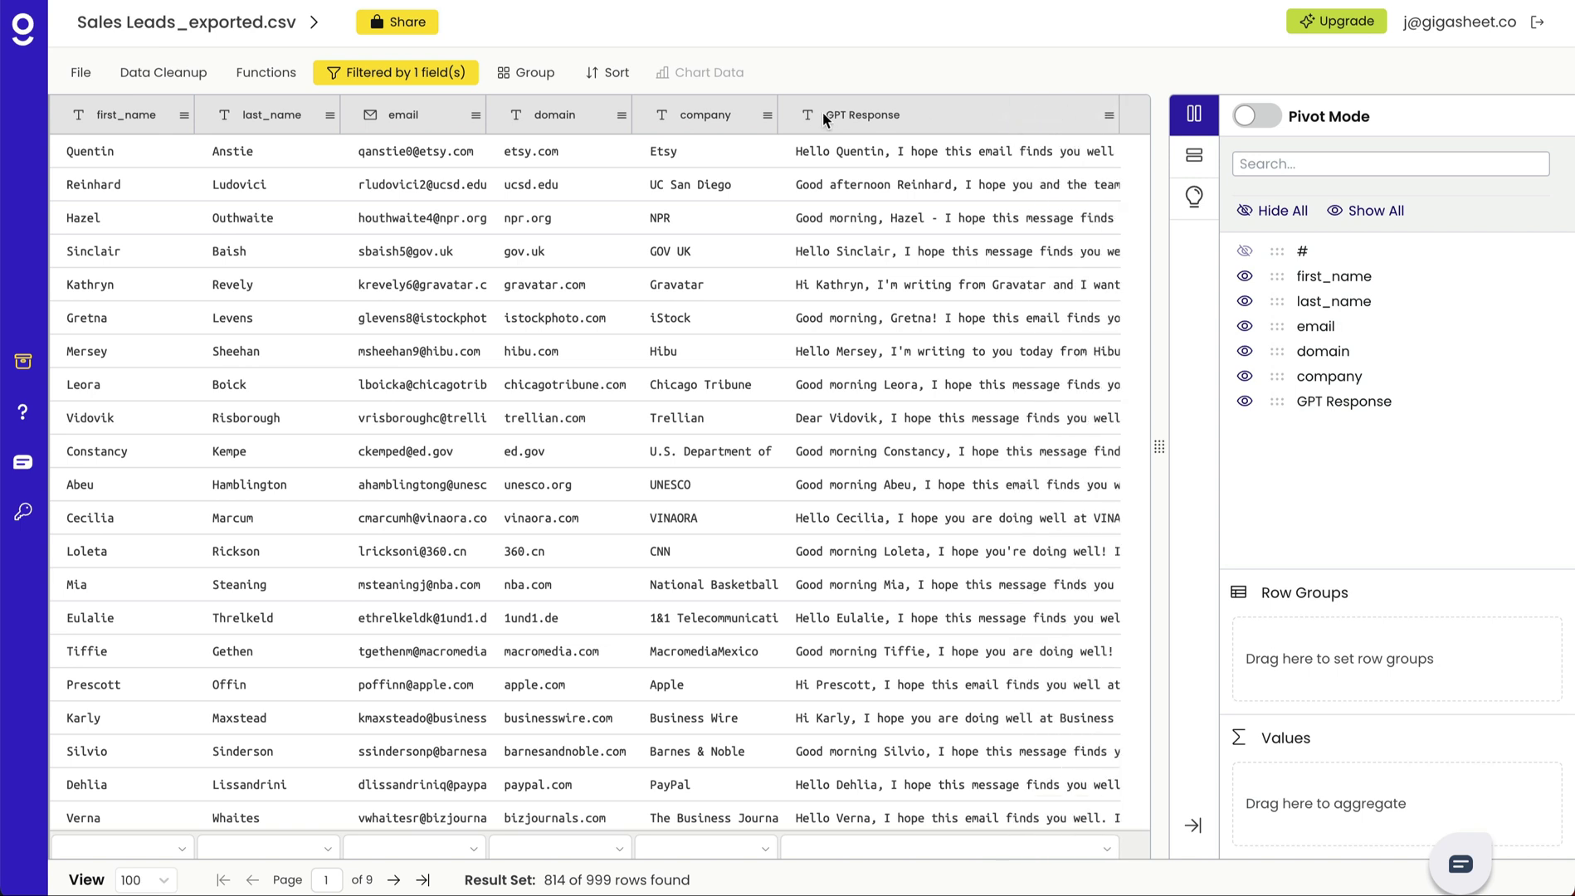
left_click(1109, 116)
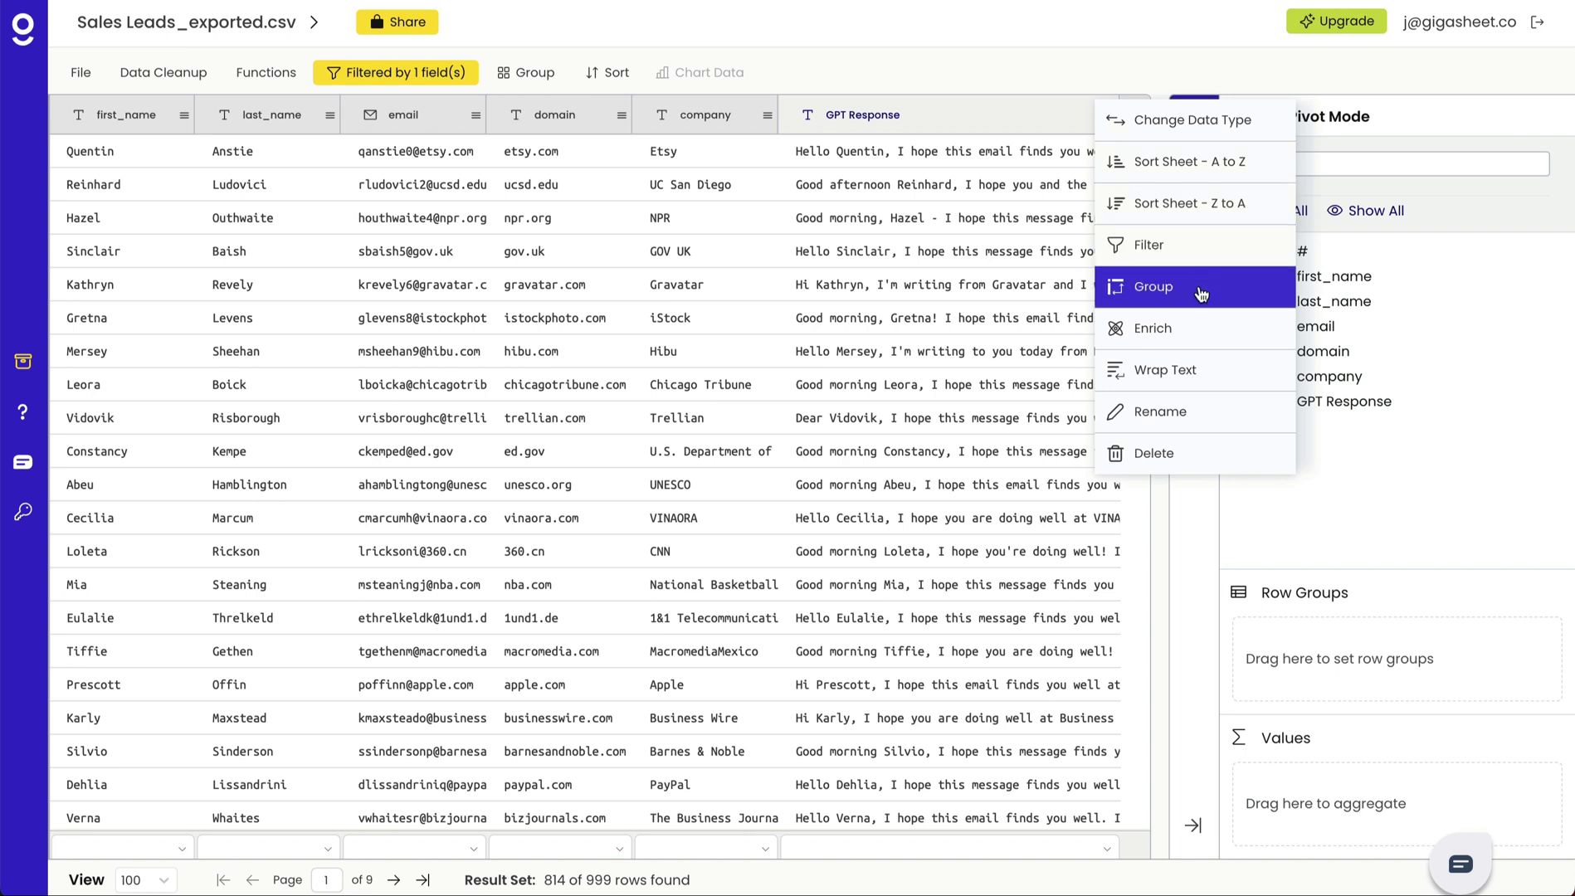
left_click(1197, 367)
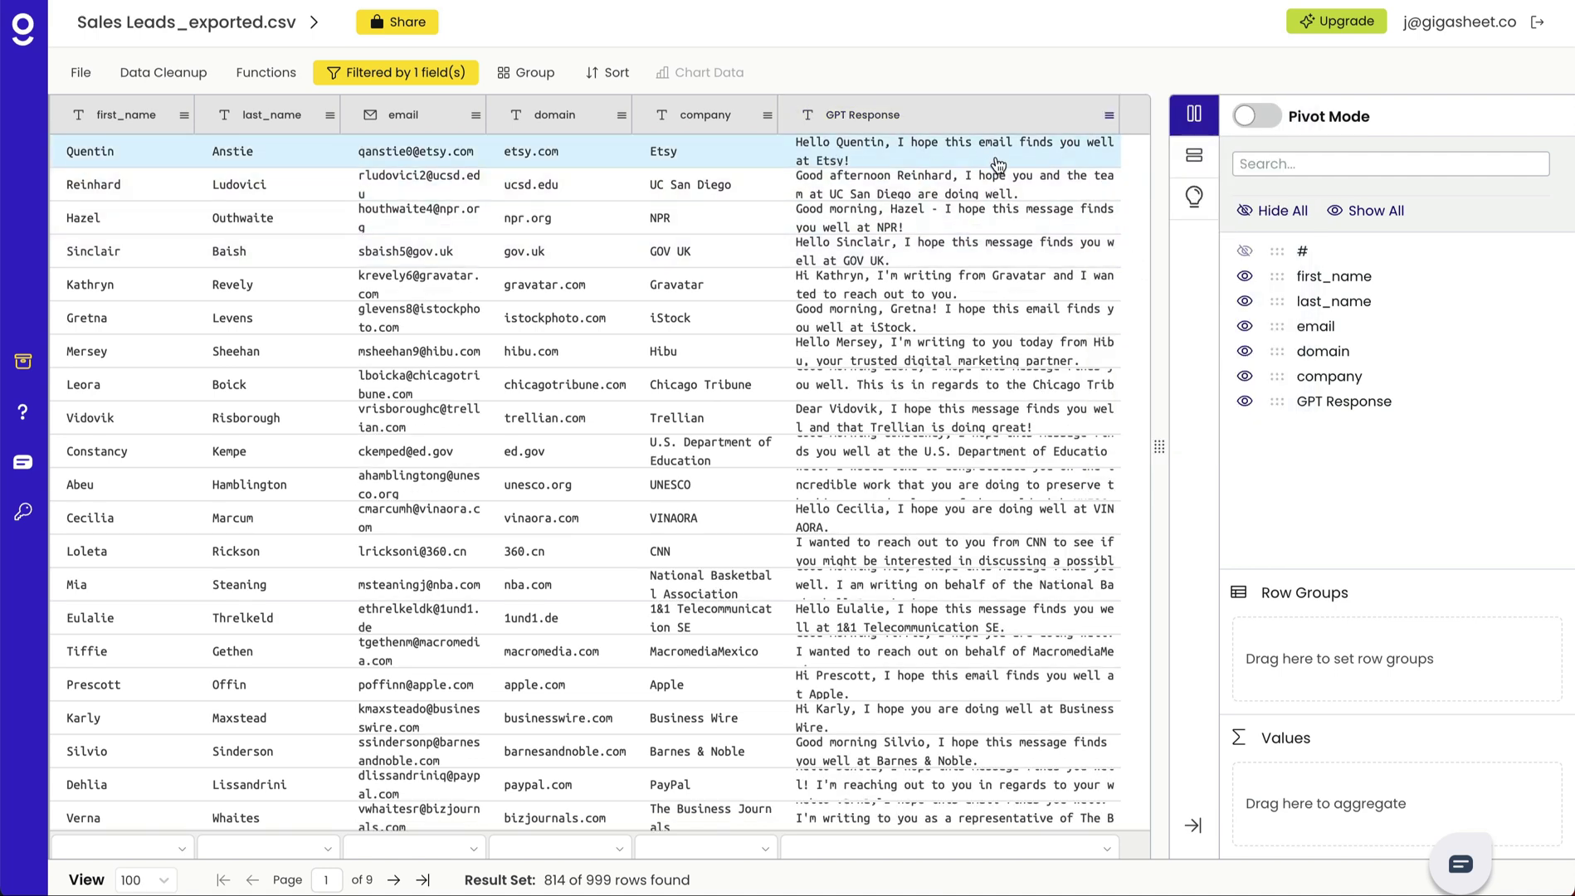
double_click(1126, 110)
- Examine the generated intro sentences in the GPT Response column against each row's contact and company
scroll(1023, 329, "right", 1)
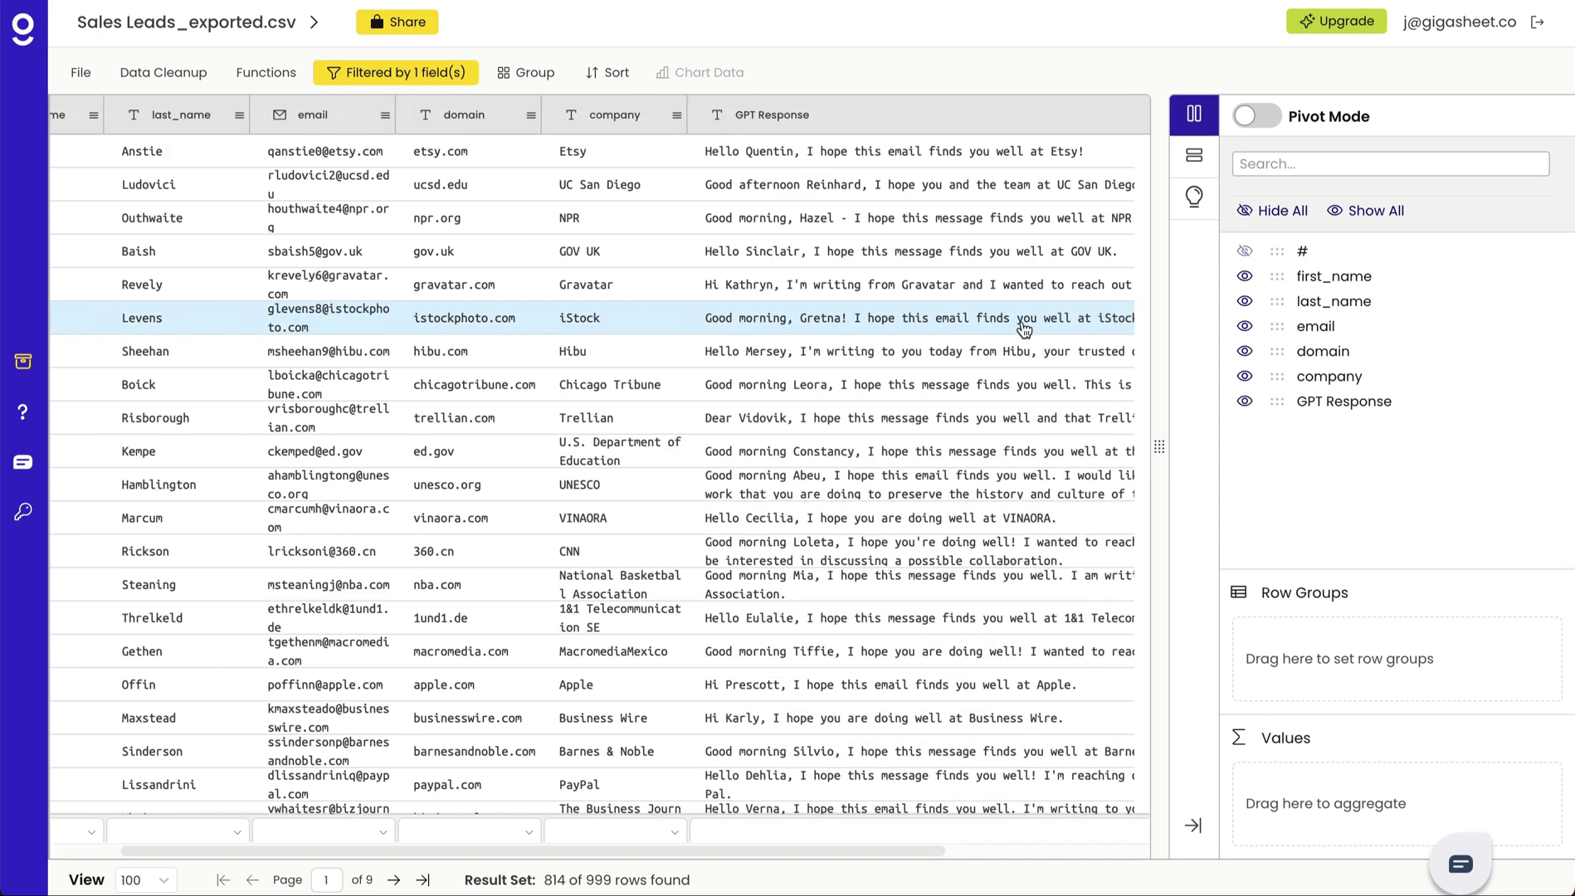
scroll(1024, 330, "right", 3)
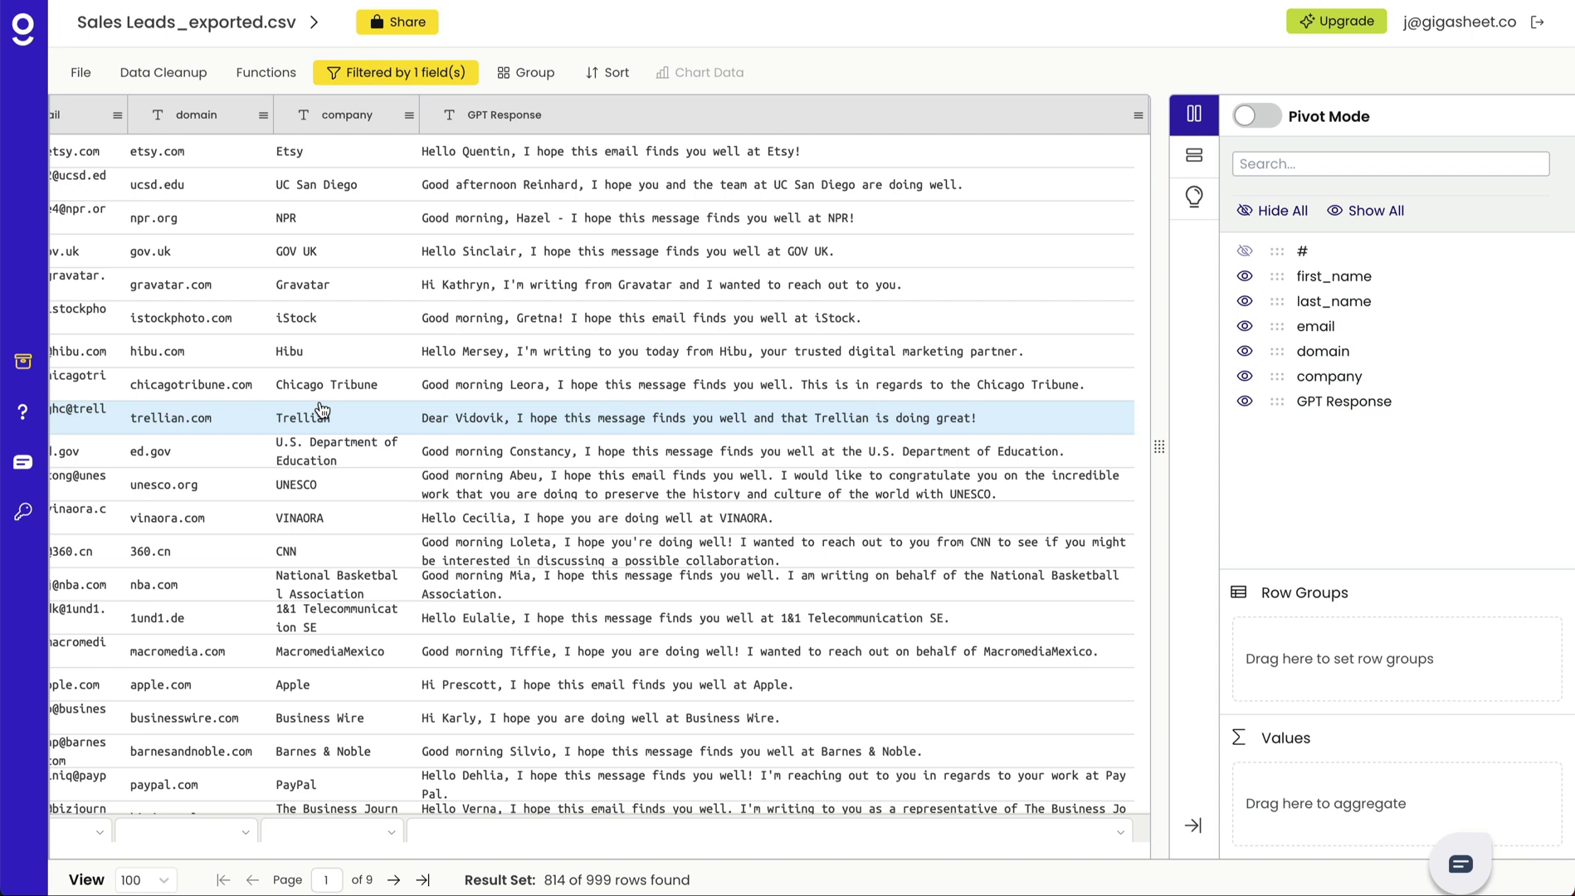
scroll(573, 519, "down", 1)
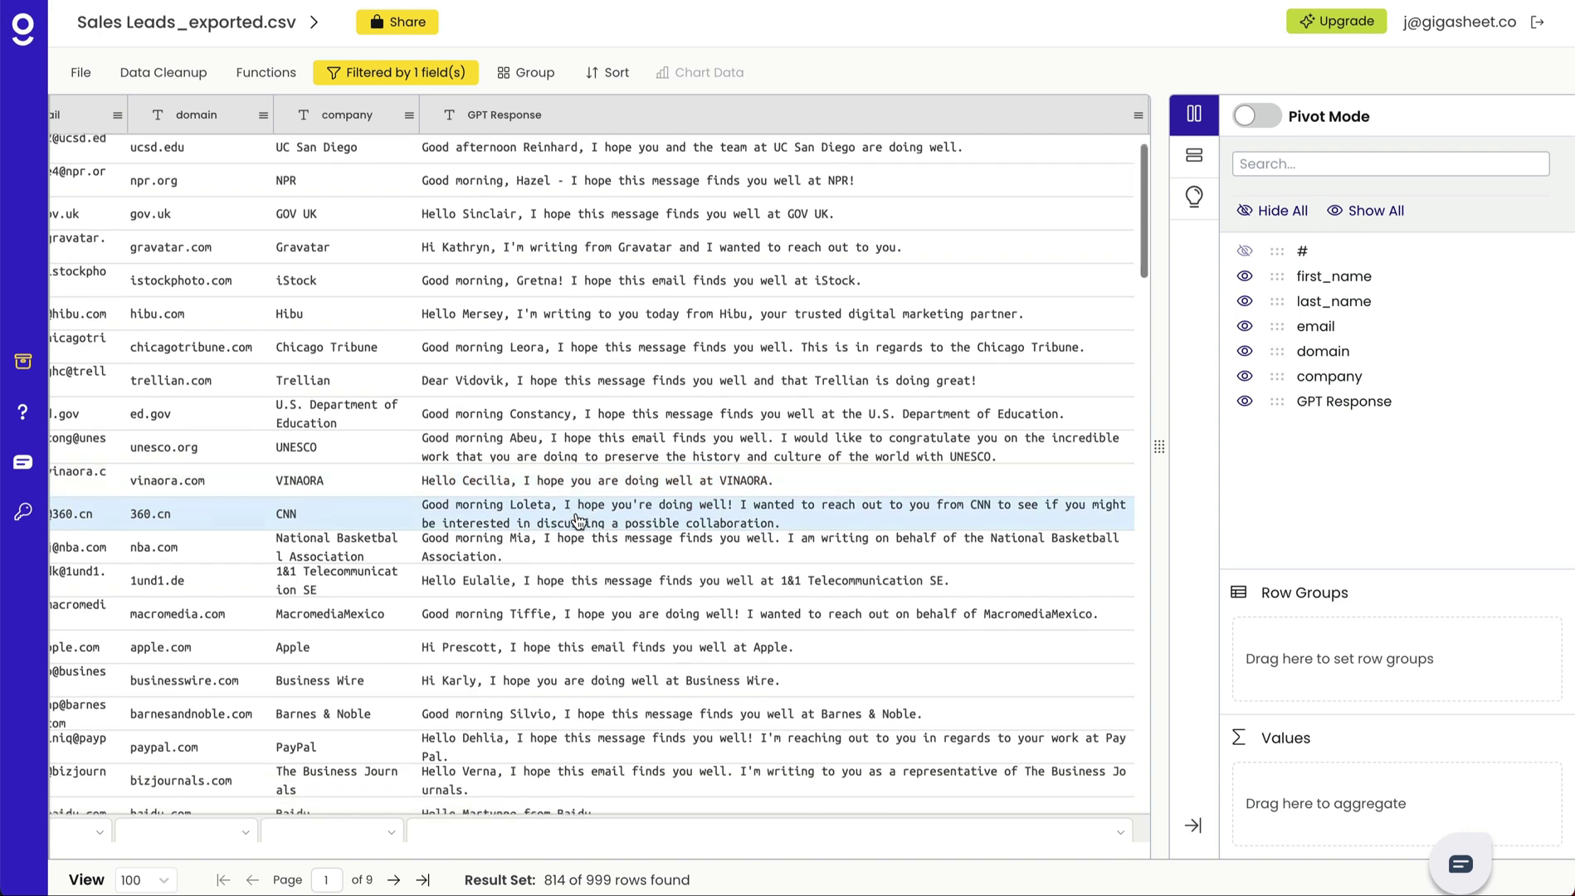
scroll(579, 521, "up", 1)
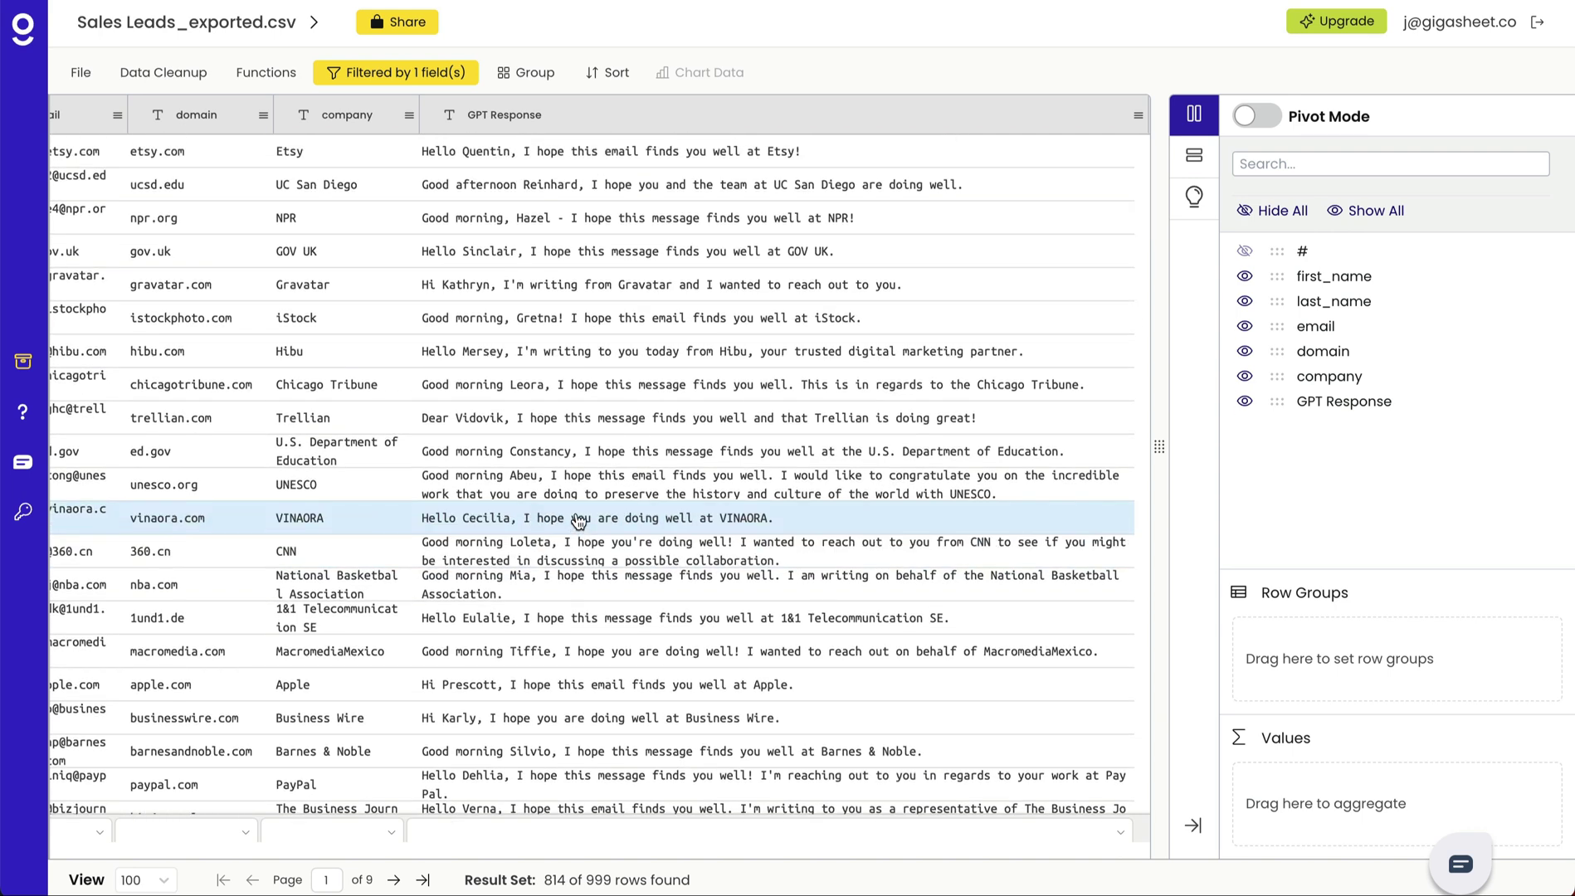
scroll(469, 474, "left", 2)
scroll(469, 474, "left", 2)
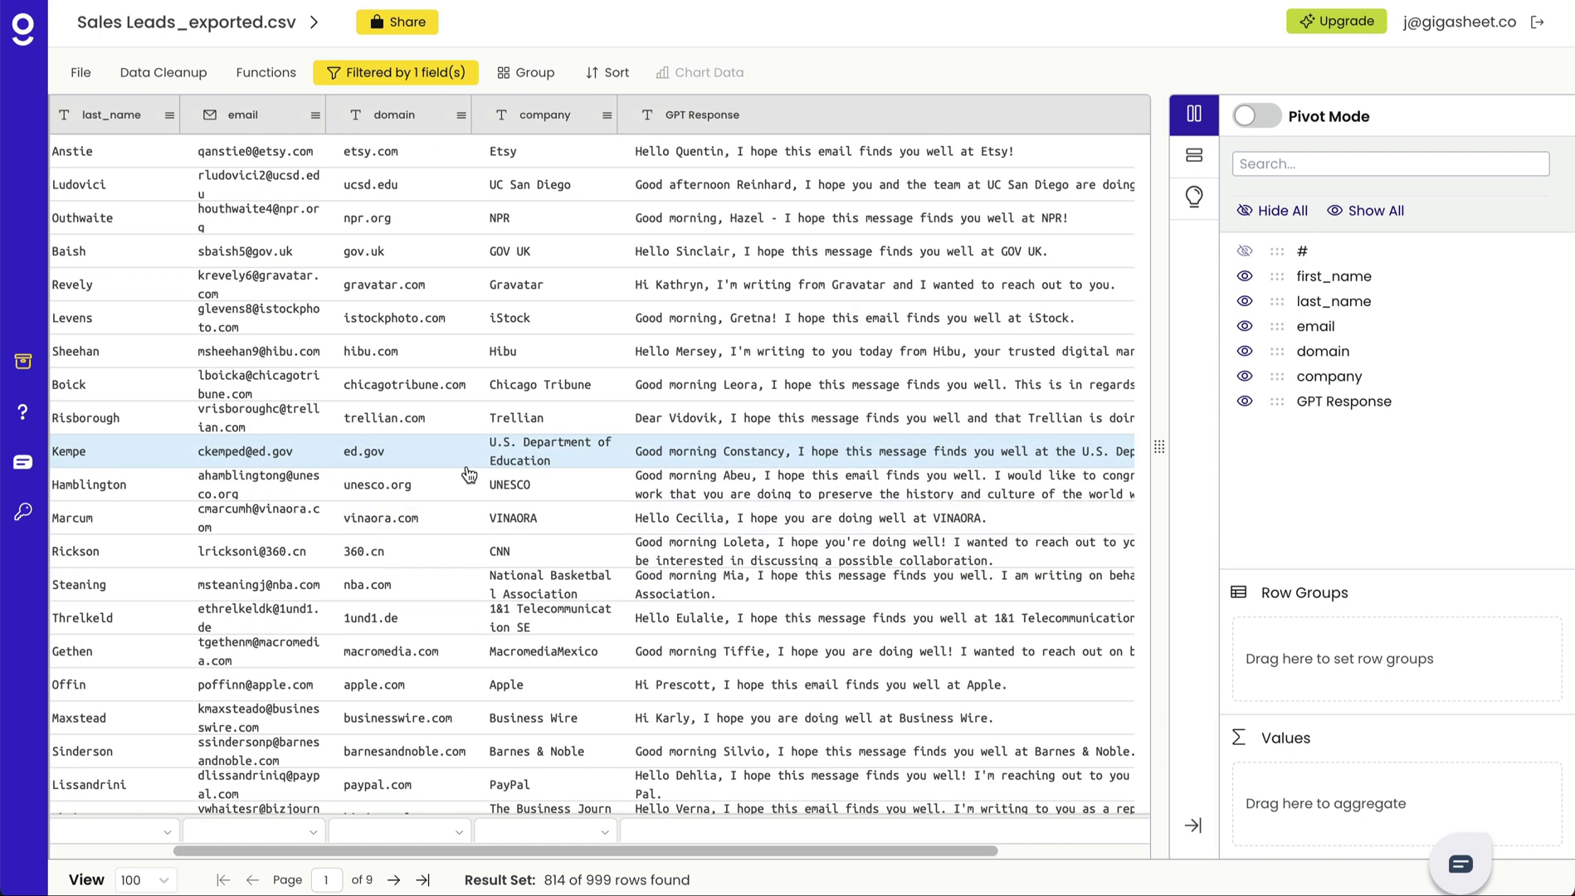
scroll(469, 474, "right", 4)
scroll(468, 474, "right", 1)
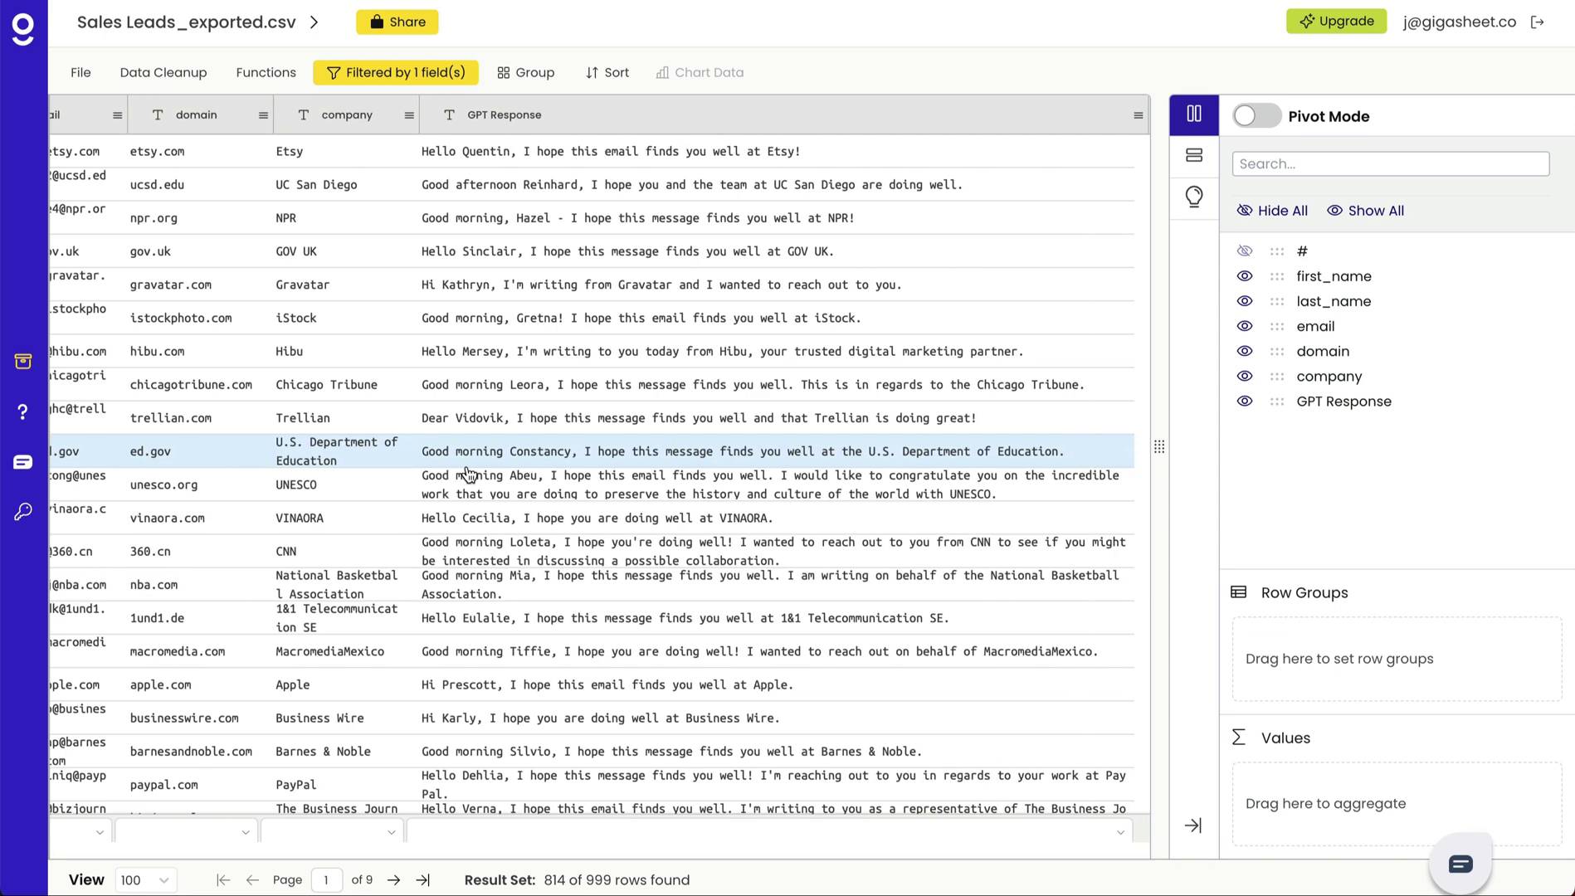